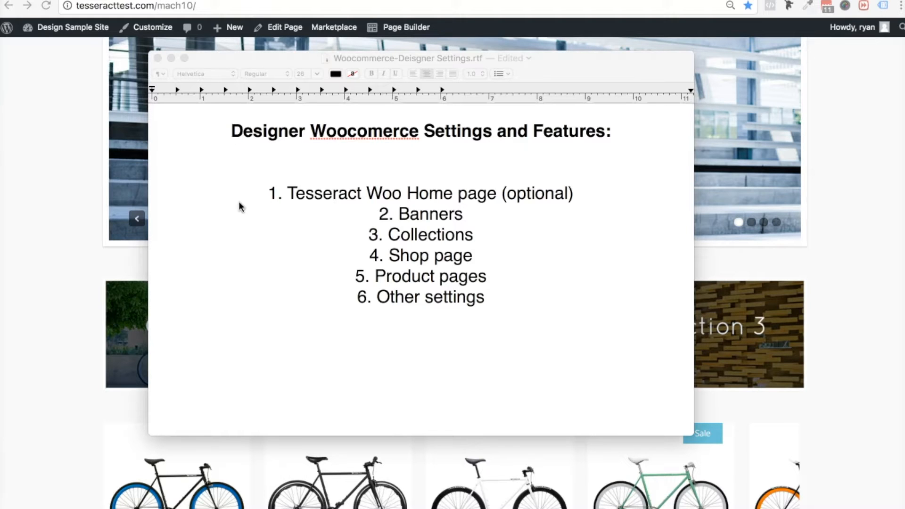
# Step: Highlight the Tesseract Woo Home page (optional) item in the outline, and bring the site's home page to the front
pyautogui.scroll(3, 66, 205)
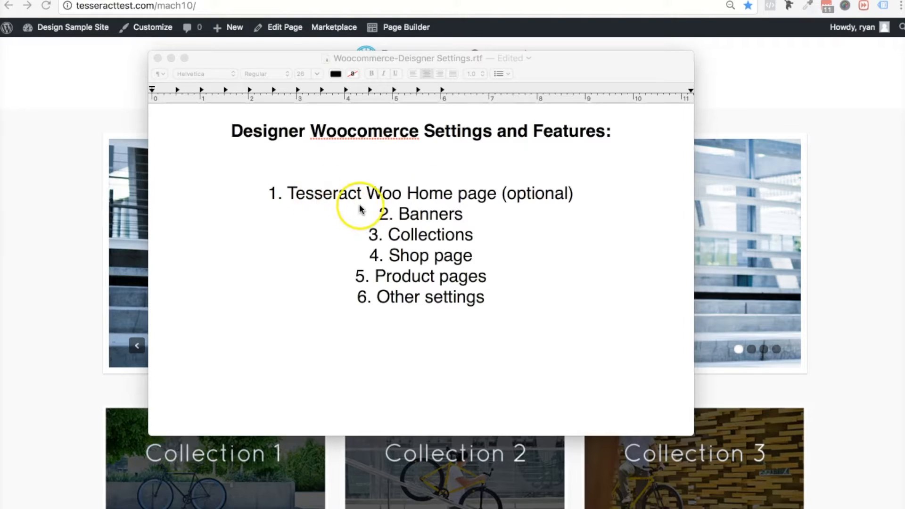
pyautogui.click(590, 198)
pyautogui.moveTo(591, 197); pyautogui.dragTo(278, 194)
pyautogui.click(81, 221)
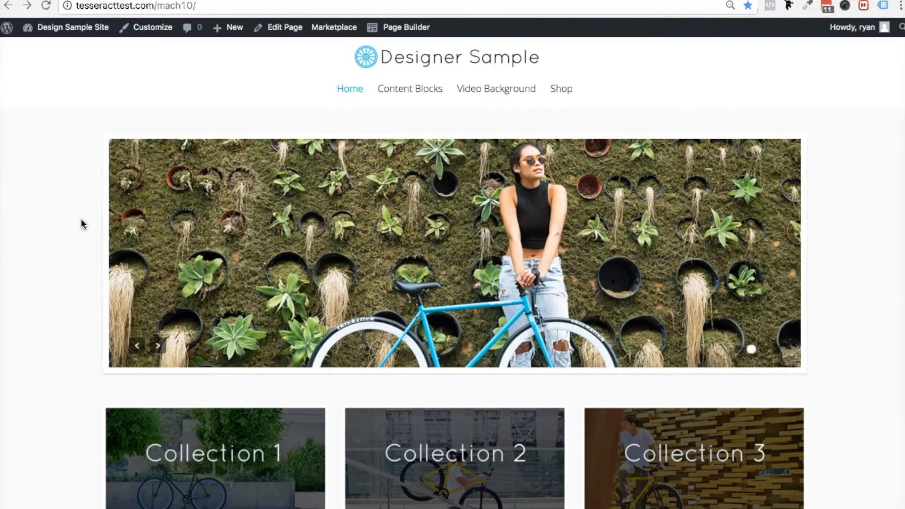
# Step: Examine the home page's banner slider, showing its first slide, along with the collection tiles and product carousel
pyautogui.click(66, 275)
pyautogui.scroll(-8, 66, 274)
pyautogui.click(292, 261)
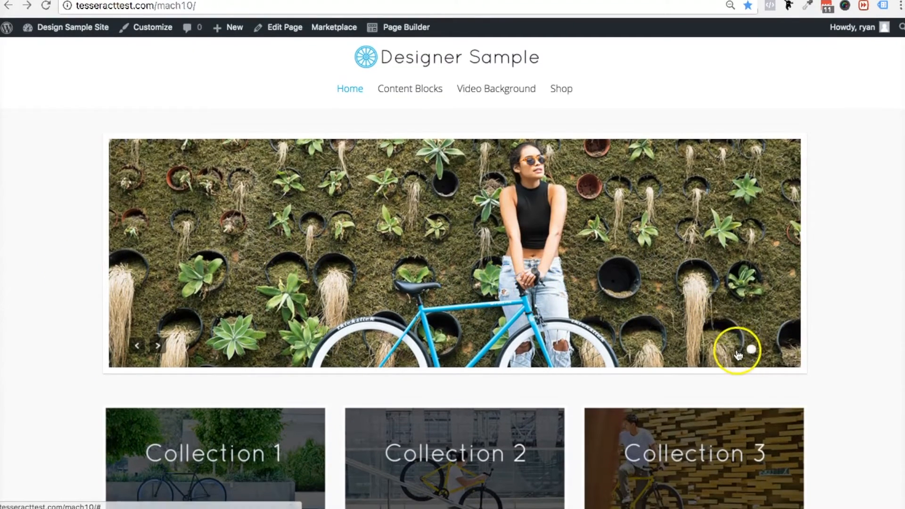
pyautogui.click(738, 350)
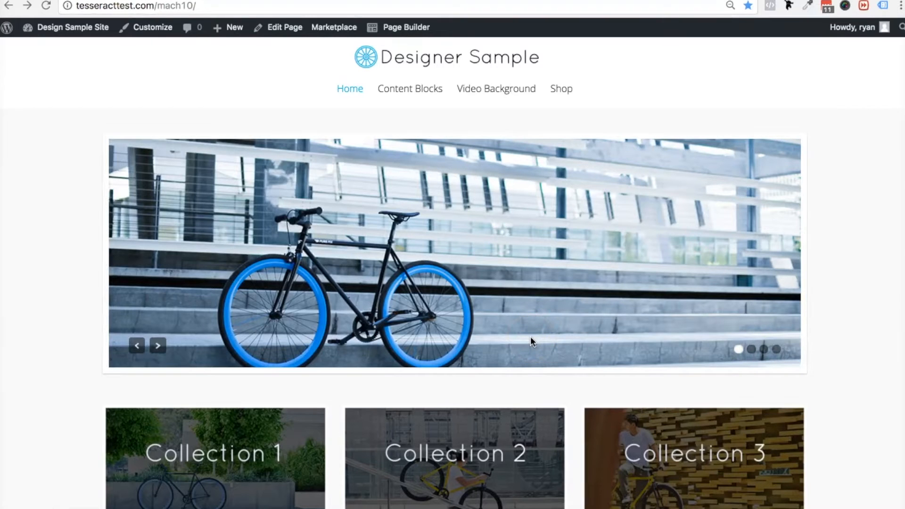
pyautogui.scroll(-2, 444, 313)
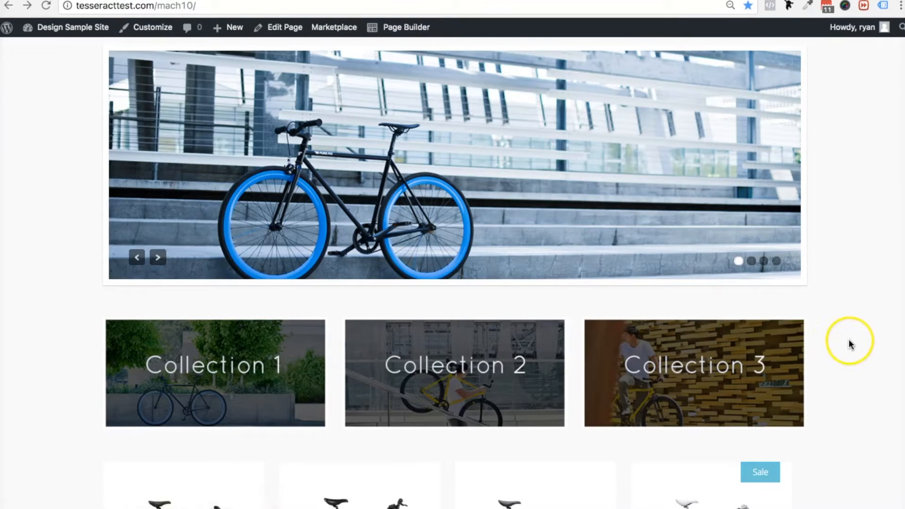
pyautogui.scroll(-5, 848, 339)
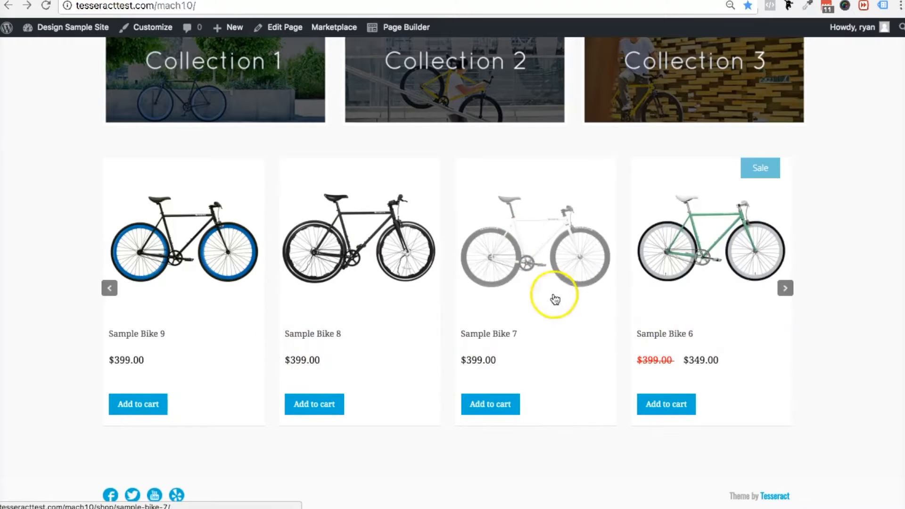
pyautogui.scroll(8, 836, 321)
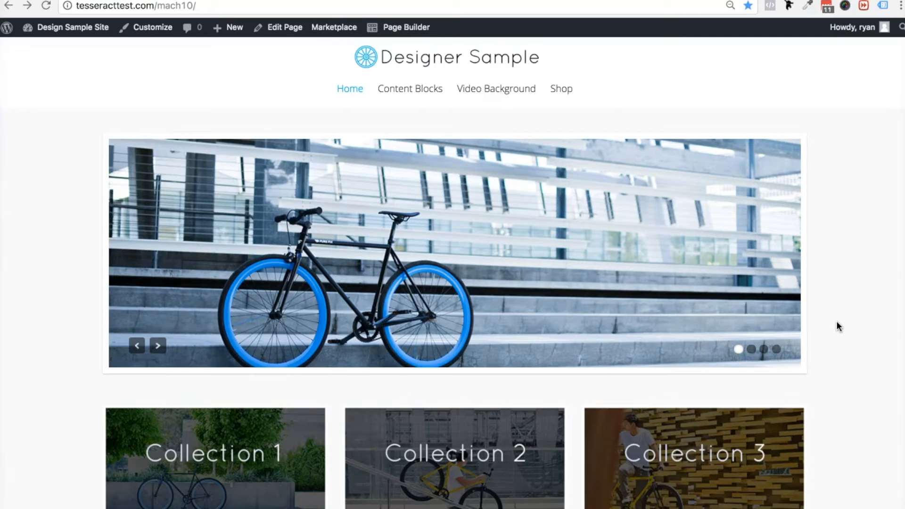
pyautogui.scroll(-5, 836, 321)
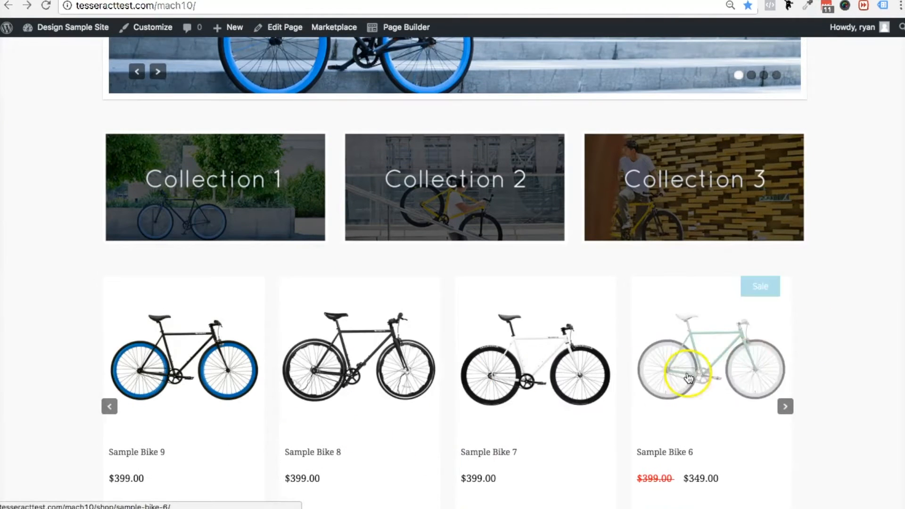
pyautogui.scroll(5, 853, 305)
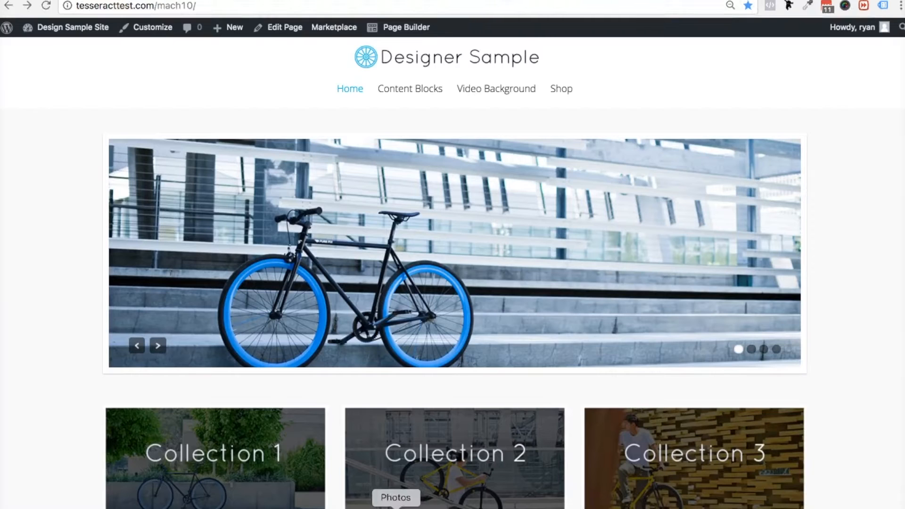
# Step: Highlight Banners and Collections in the TextEdit outline, moving it aside to view the home page's collection tiles
pyautogui.click(417, 508)
pyautogui.doubleClick(404, 214)
pyautogui.click(409, 236)
pyautogui.doubleClick(409, 235)
pyautogui.moveTo(537, 61); pyautogui.dragTo(147, 171)
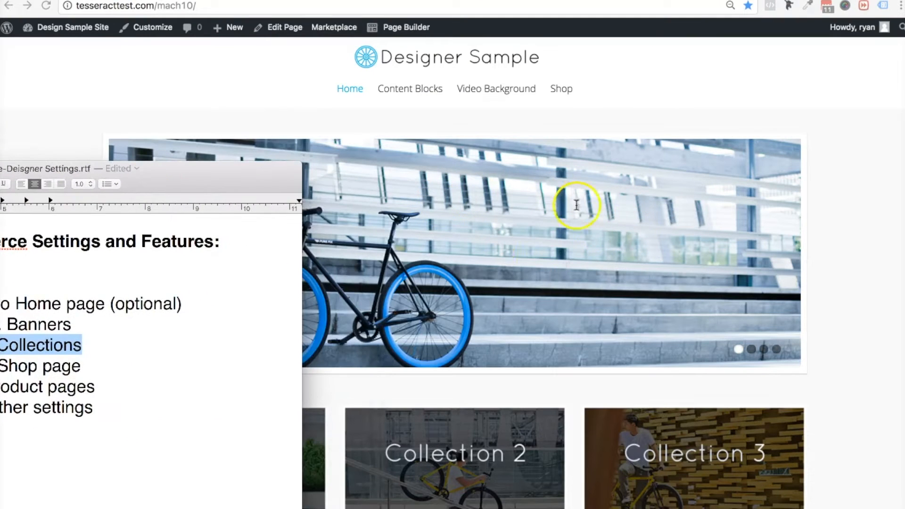
pyautogui.scroll(-5, 506, 240)
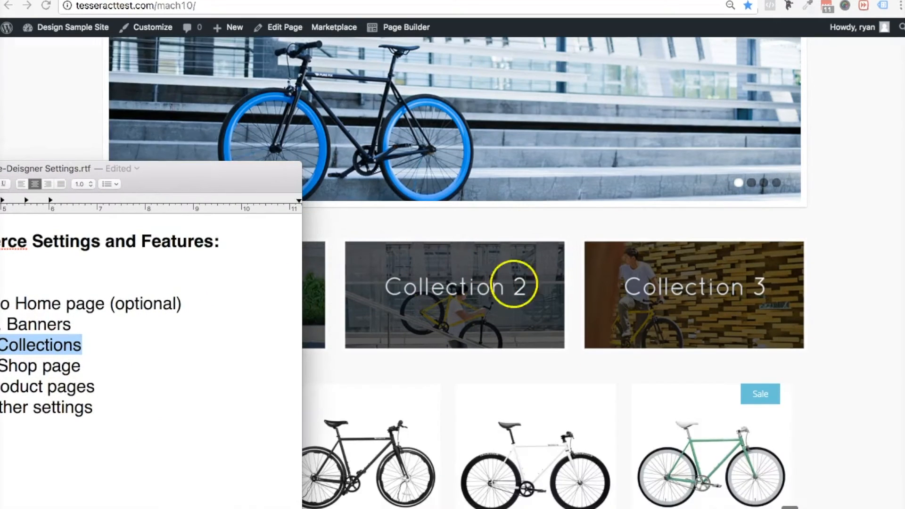
# Step: Highlight the Shop page item in the recentred outline, and open the site's Shop page in the browser
pyautogui.moveTo(171, 176); pyautogui.dragTo(589, 55)
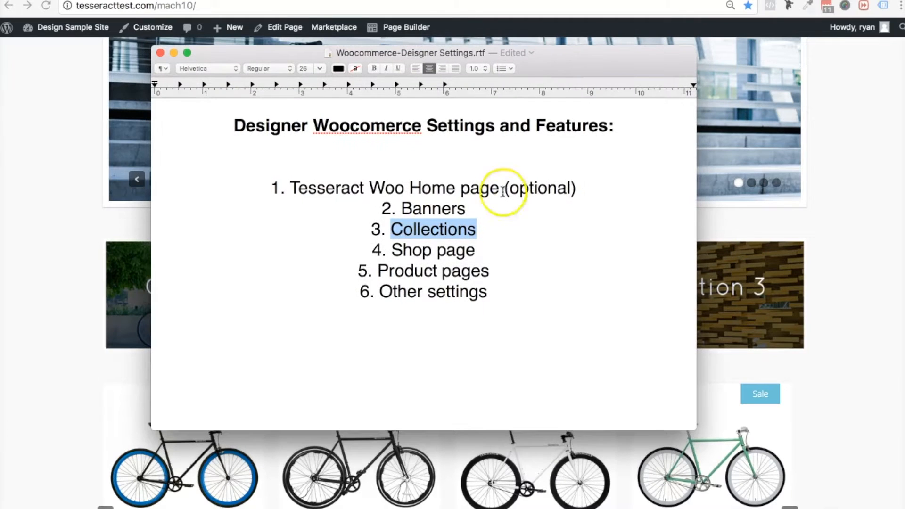
pyautogui.moveTo(391, 246); pyautogui.dragTo(513, 251)
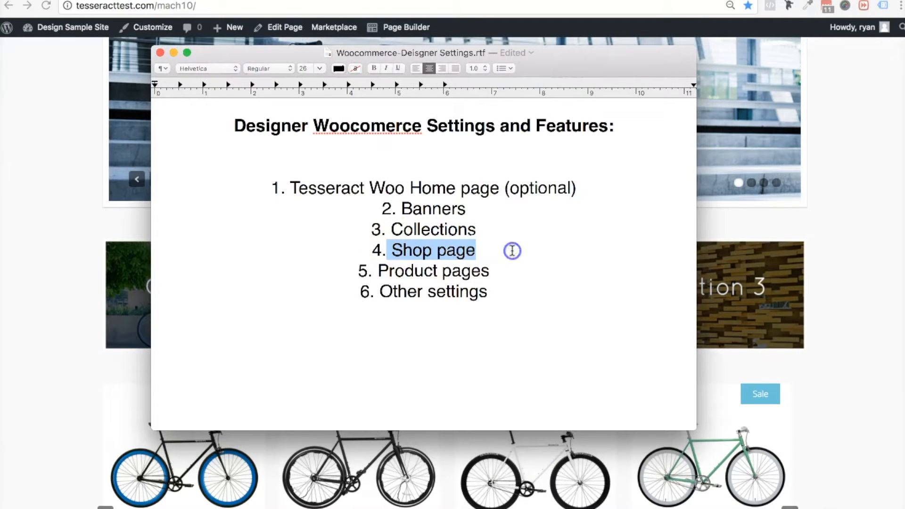
pyautogui.click(824, 262)
pyautogui.scroll(5, 825, 262)
pyautogui.click(559, 95)
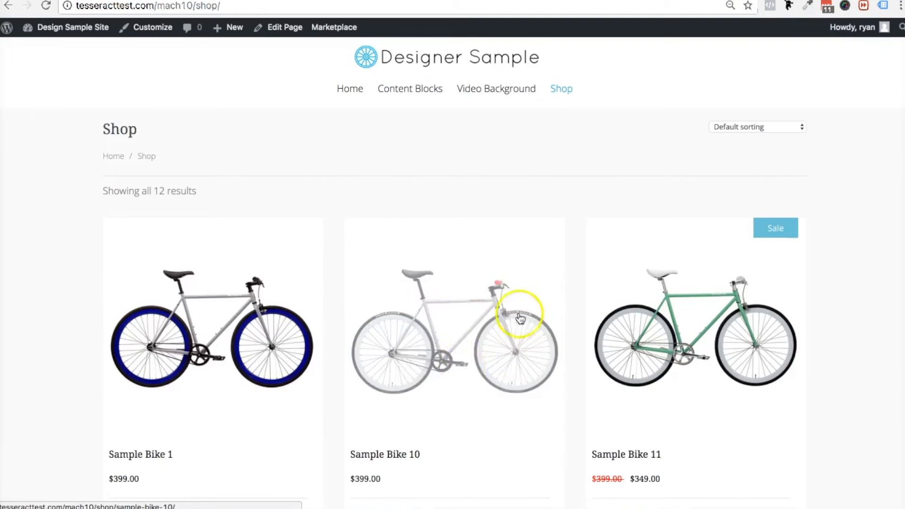
# Step: Examine the Shop page's product grid, including the prices, sale badge and add-to-cart options
pyautogui.scroll(-1, 828, 323)
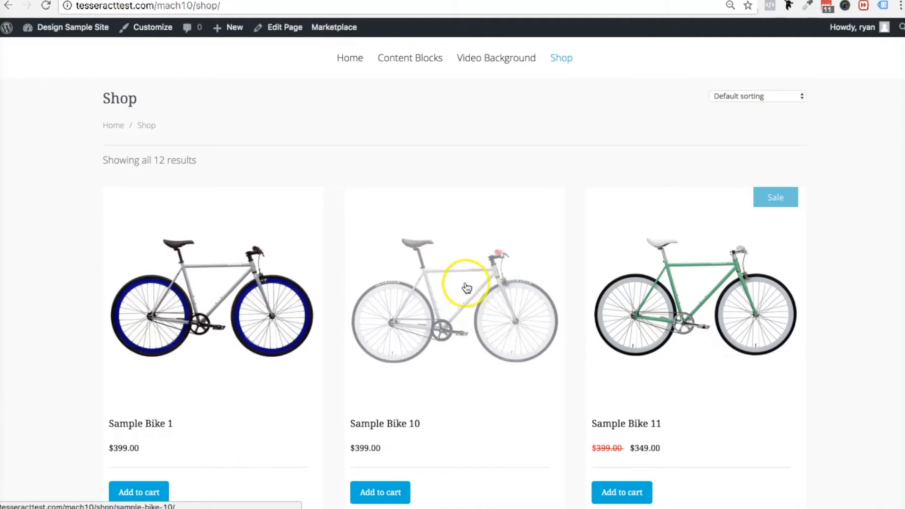
pyautogui.scroll(-3, 474, 258)
pyautogui.click(385, 409)
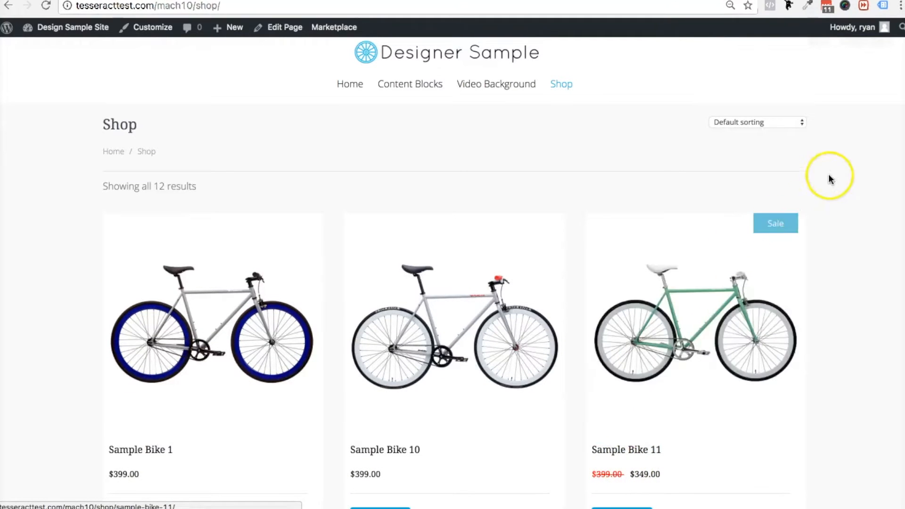
pyautogui.scroll(-8, 833, 348)
pyautogui.scroll(3, 834, 352)
pyautogui.scroll(5, 833, 352)
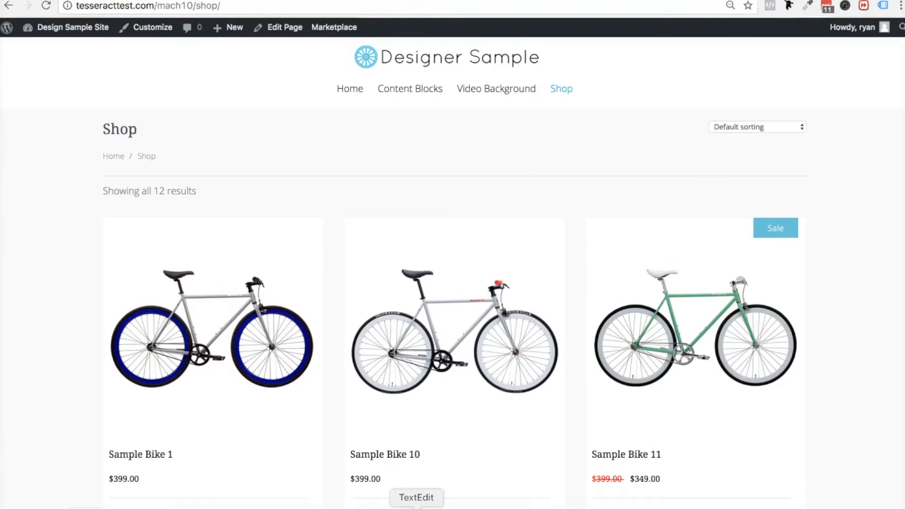
# Step: Check the Product pages item in the TextEdit outline, and open the Sample Bike 1 product page from the shop
pyautogui.click(416, 508)
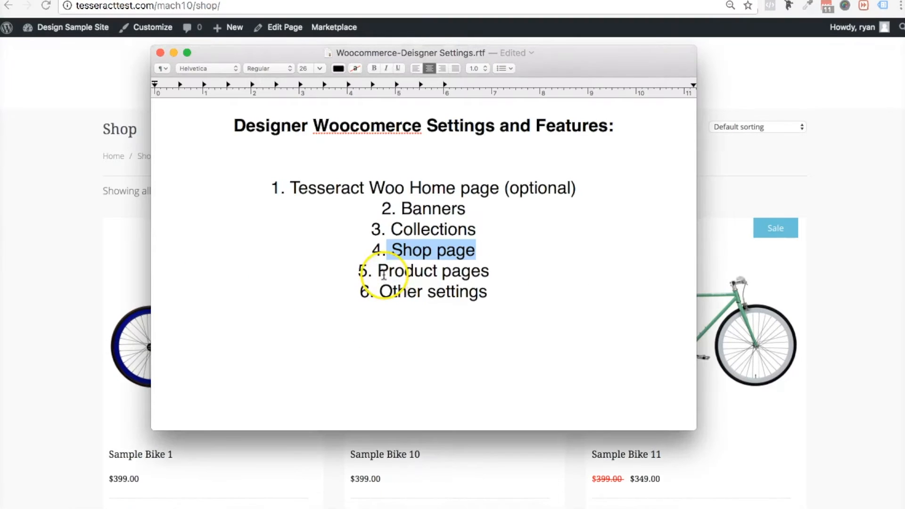
pyautogui.click(31, 299)
pyautogui.click(175, 342)
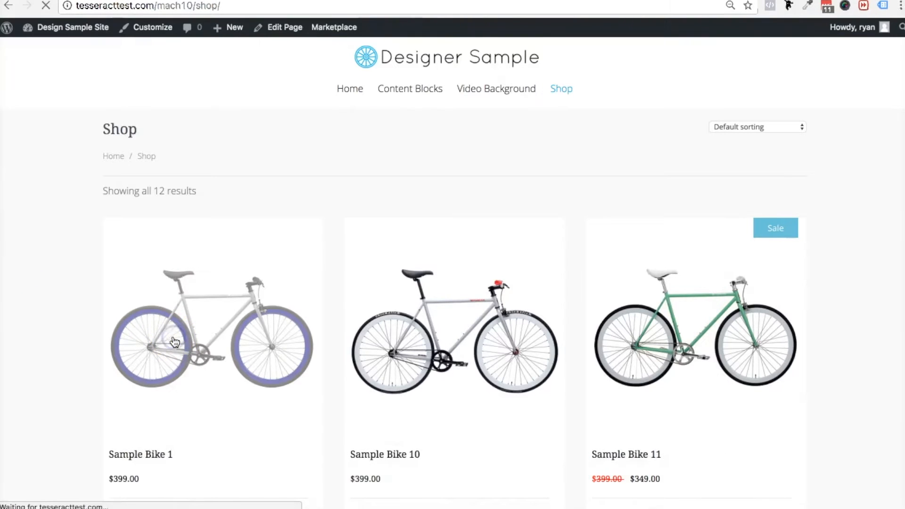
# Step: Examine the Sample Bike 1 page's image gallery thumbnails, price, short description and product description section
pyautogui.scroll(-2, 175, 341)
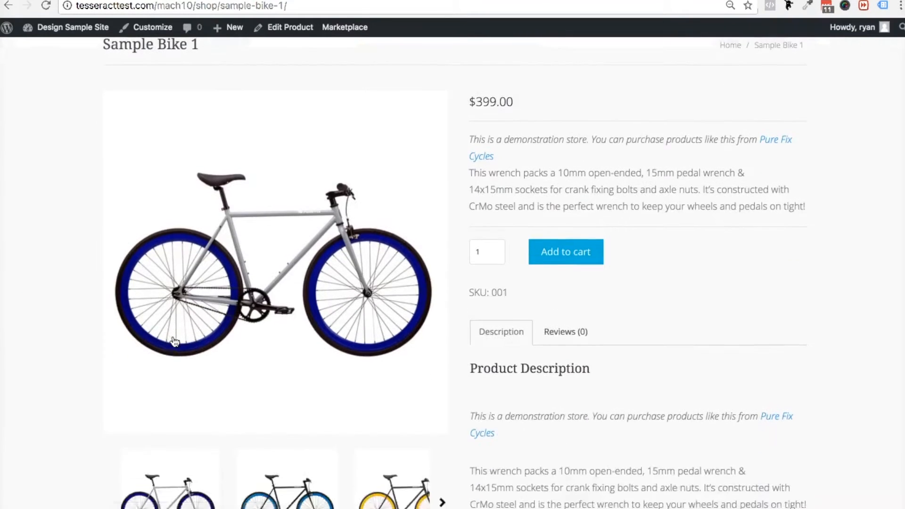
pyautogui.scroll(-5, 174, 341)
pyautogui.click(298, 347)
pyautogui.click(298, 347)
pyautogui.click(375, 348)
pyautogui.click(175, 366)
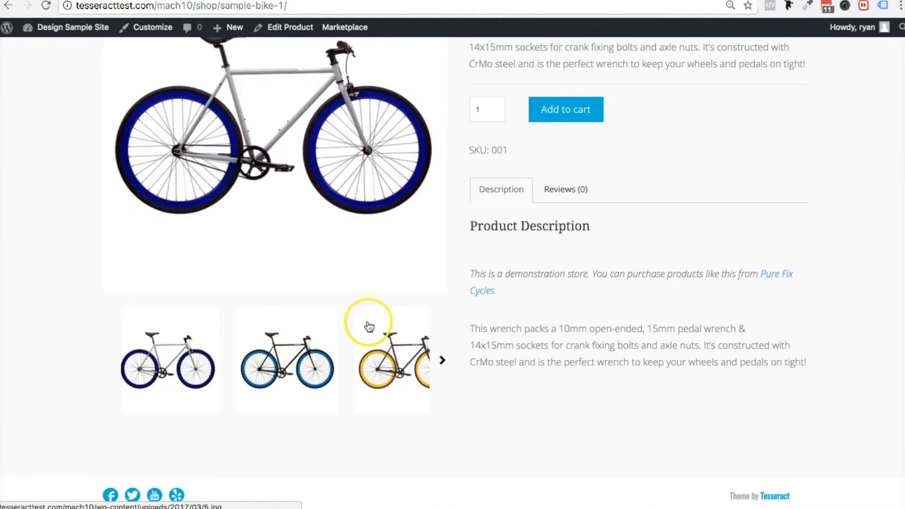
pyautogui.scroll(4, 369, 319)
pyautogui.scroll(-4, 379, 384)
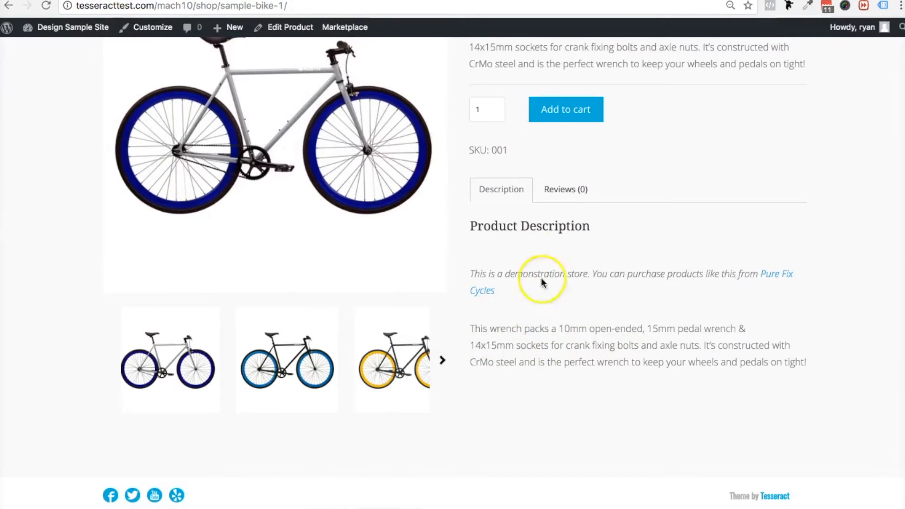
pyautogui.scroll(6, 527, 302)
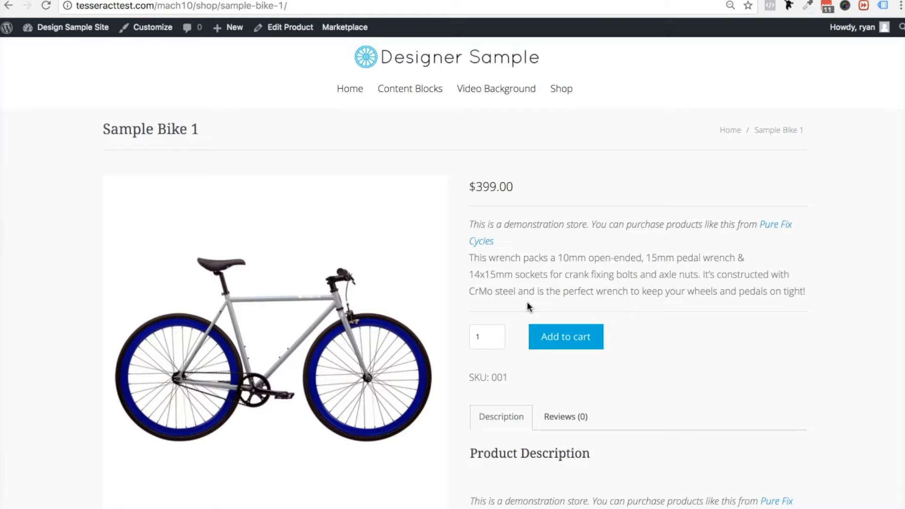
pyautogui.scroll(-5, 526, 306)
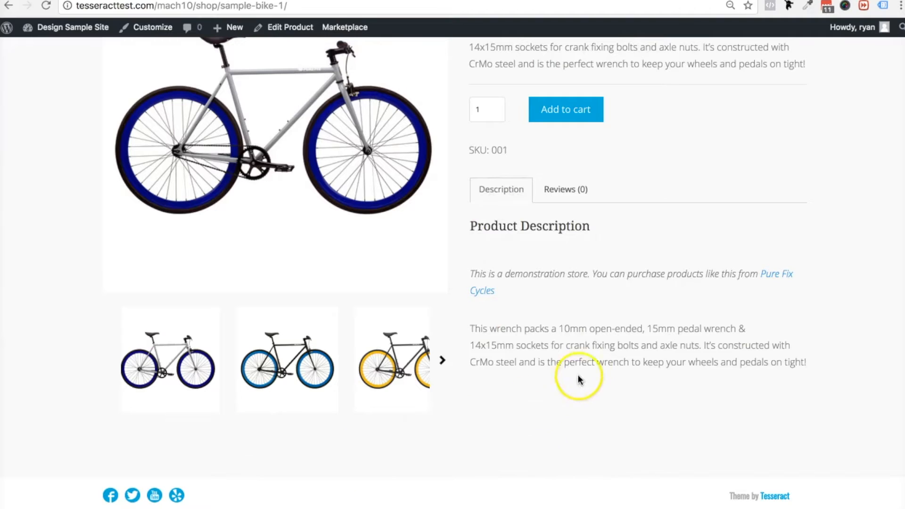
pyautogui.scroll(5, 590, 370)
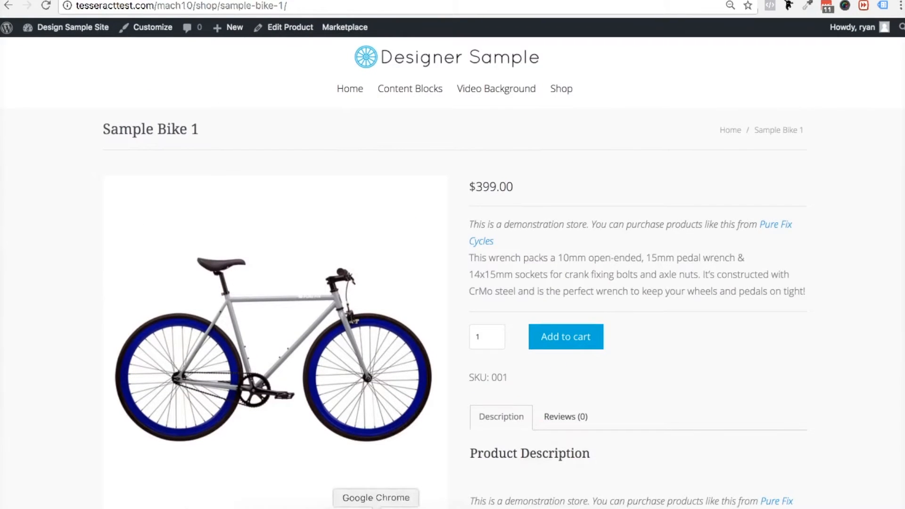
# Step: Highlight the Other settings item in the TextEdit outline, and return to the Sample Bike 1 product page
pyautogui.click(414, 505)
pyautogui.moveTo(379, 289); pyautogui.dragTo(525, 297)
pyautogui.click(763, 291)
pyautogui.scroll(-1, 764, 289)
pyautogui.scroll(1, 762, 285)
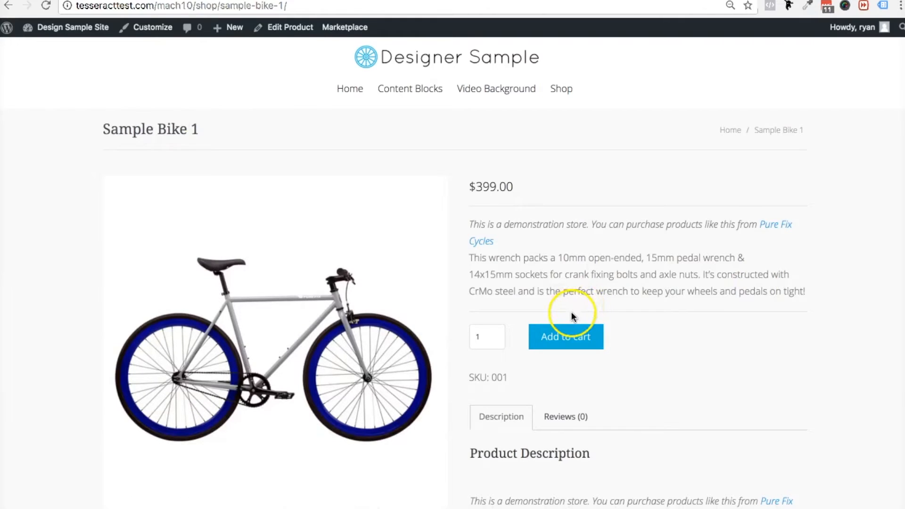
# Step: Add one Sample Bike 1 to the cart, and proceed from the cart page to checkout
pyautogui.click(554, 336)
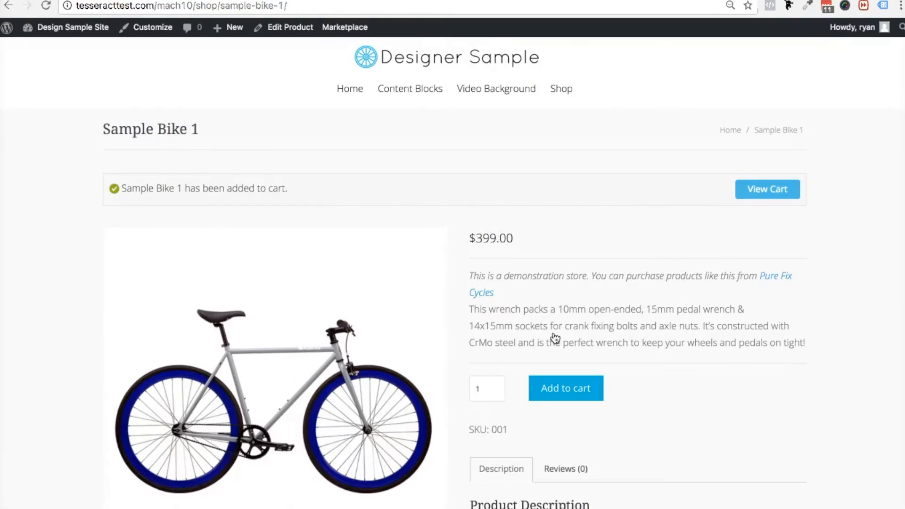
pyautogui.click(763, 200)
pyautogui.scroll(-2, 768, 285)
pyautogui.scroll(2, 768, 284)
pyautogui.scroll(-3, 592, 336)
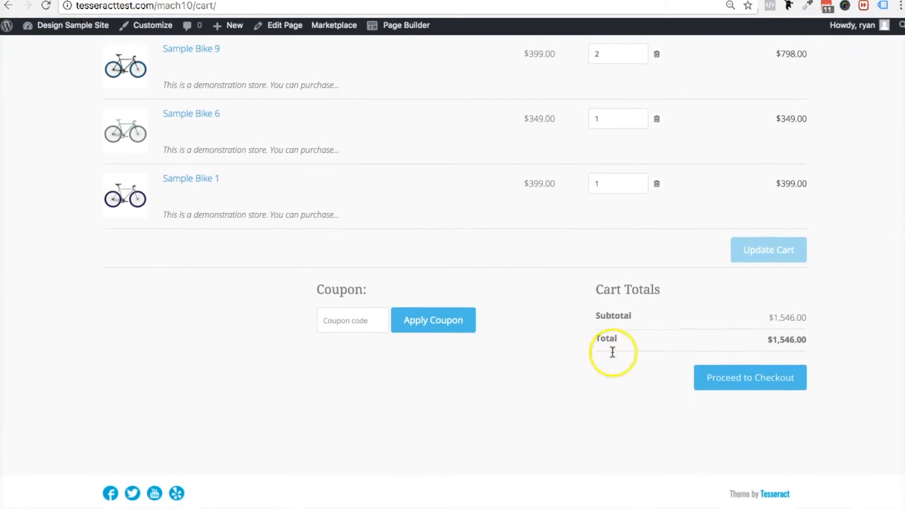
pyautogui.click(722, 383)
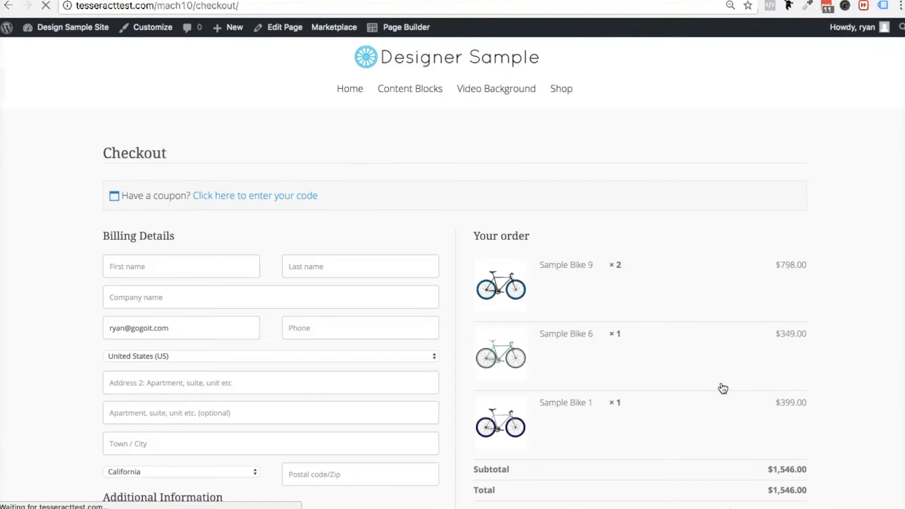
# Step: Examine the checkout page's billing details form, order summary and PayPal payment section
pyautogui.scroll(-3, 673, 370)
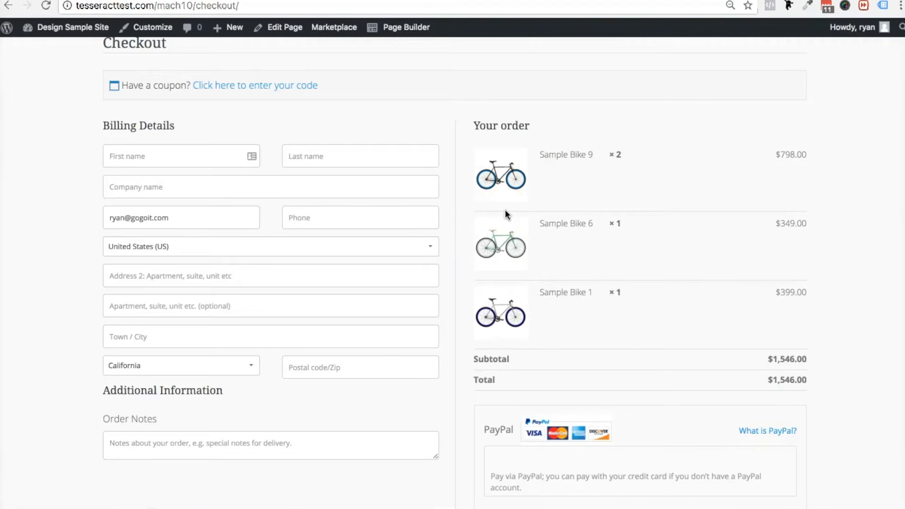
pyautogui.scroll(3, 505, 213)
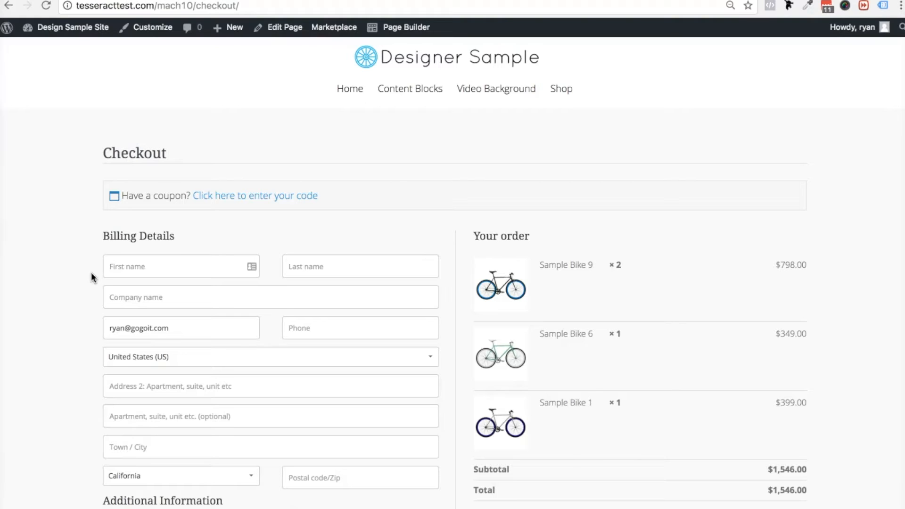
pyautogui.scroll(-5, 91, 273)
pyautogui.scroll(1, 92, 272)
pyautogui.scroll(3, 91, 272)
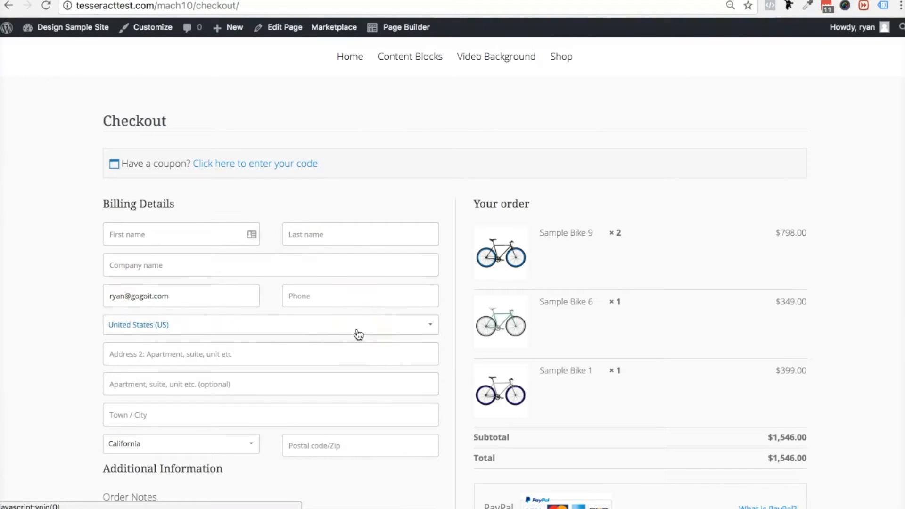
pyautogui.scroll(-3, 545, 303)
pyautogui.scroll(2, 513, 188)
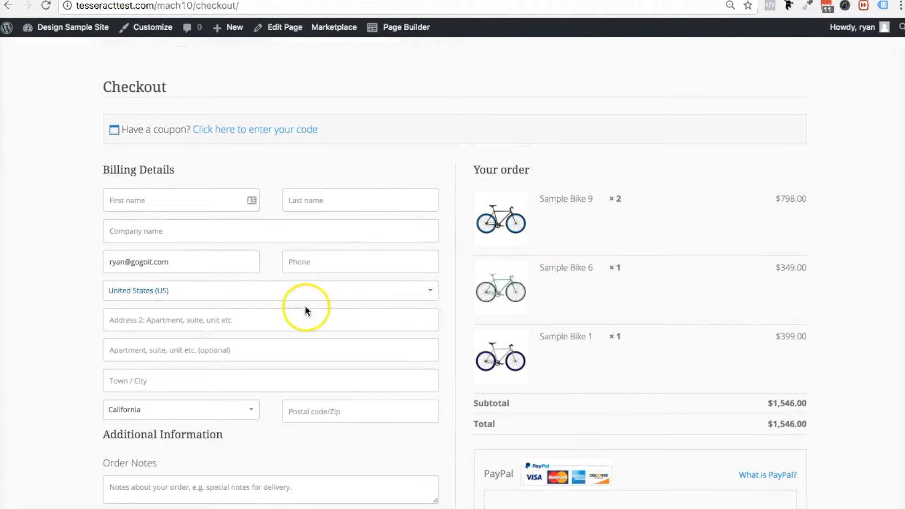
pyautogui.scroll(-3, 306, 307)
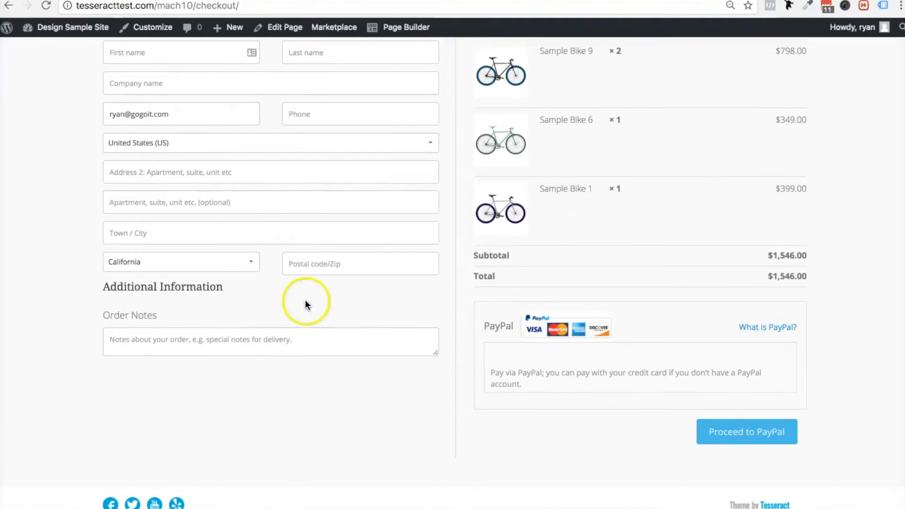
pyautogui.scroll(5, 305, 302)
pyautogui.scroll(-1, 557, 301)
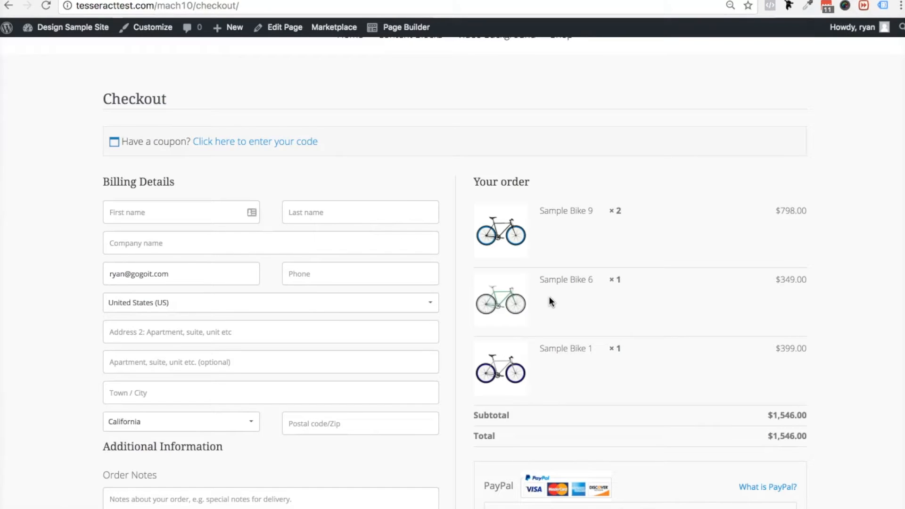
# Step: Expand and collapse the coupon code form on the checkout page, and review the order notes and PayPal section
pyautogui.click(241, 143)
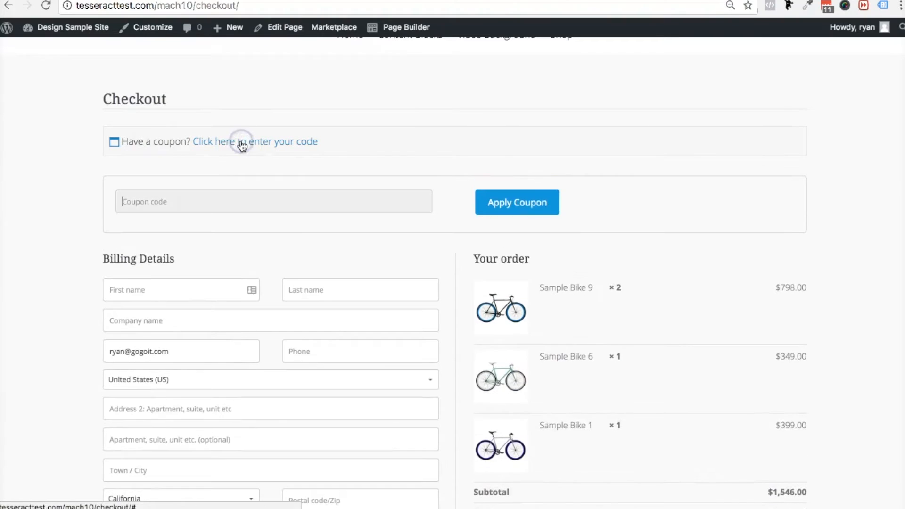
pyautogui.click(242, 142)
pyautogui.scroll(-3, 441, 357)
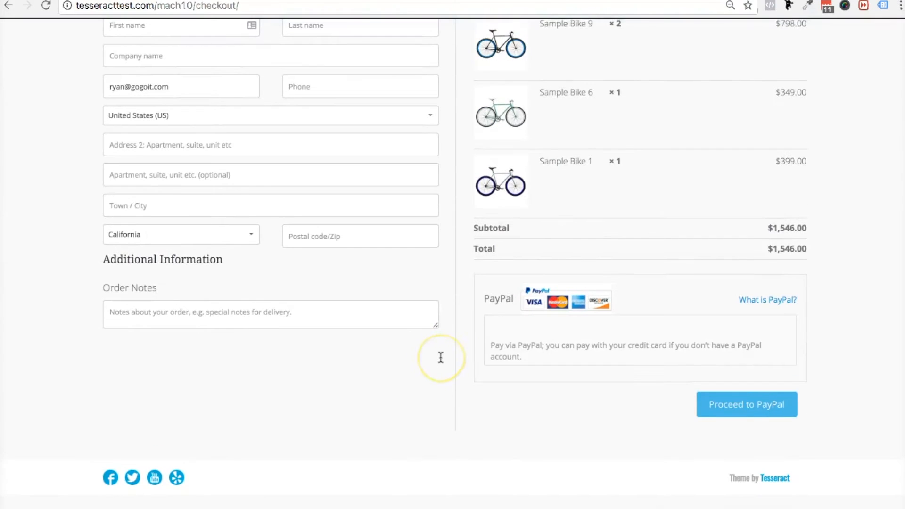
pyautogui.scroll(4, 440, 358)
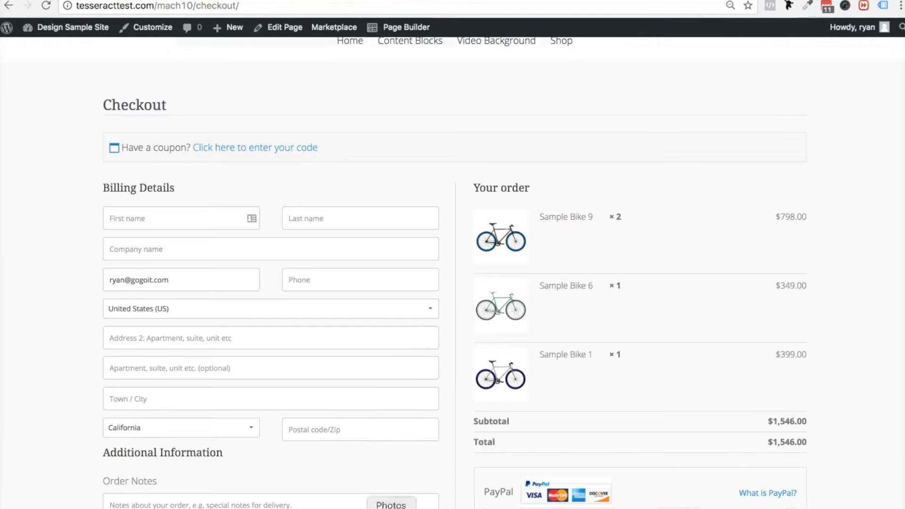
# Step: Go from the sample store's home page to the WordPress admin area and open the list of all pages
pyautogui.click(425, 508)
pyautogui.moveTo(289, 188); pyautogui.dragTo(611, 183)
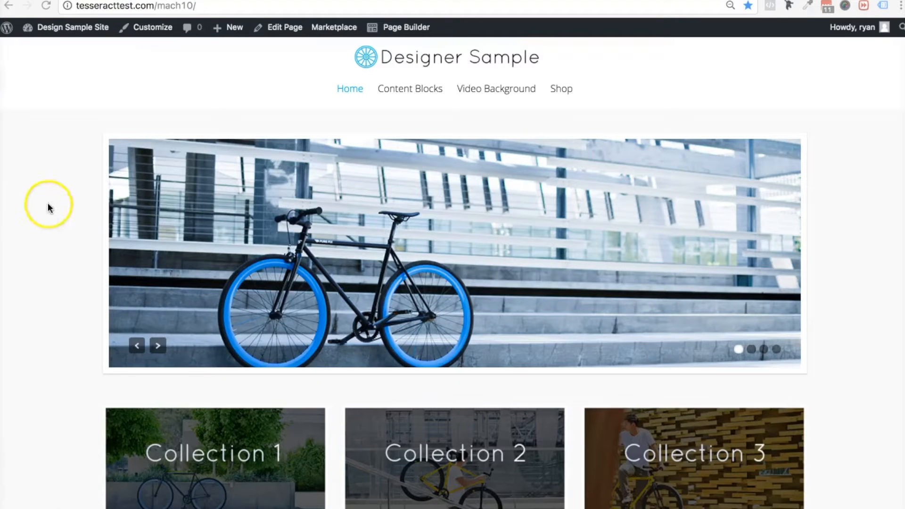
pyautogui.moveTo(7, 28)
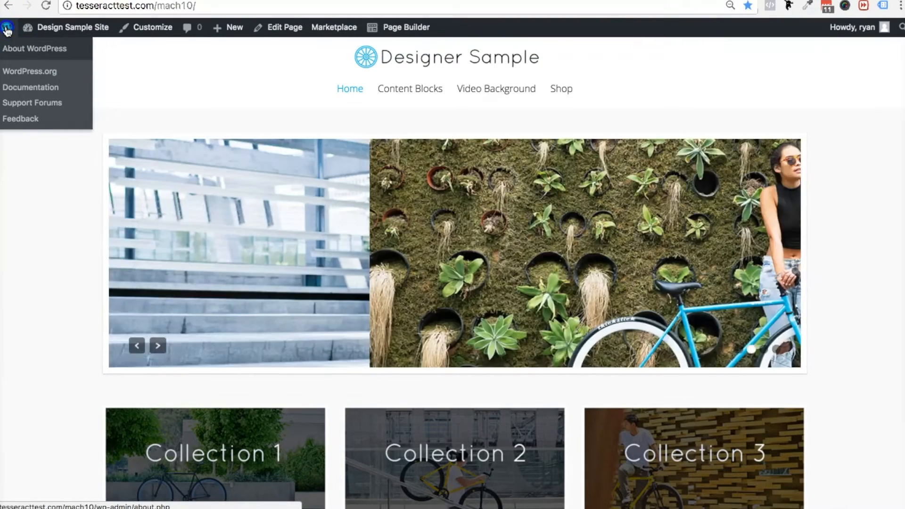
pyautogui.click(7, 30)
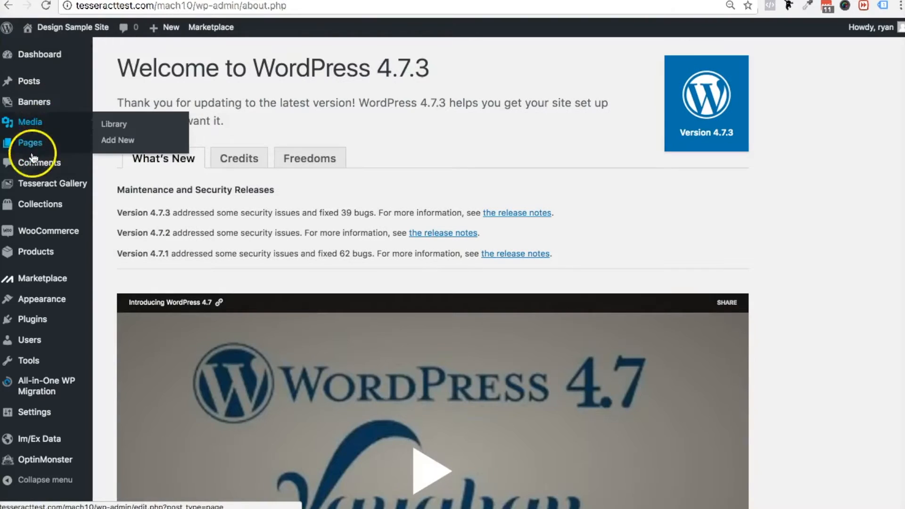
pyautogui.moveTo(29, 143)
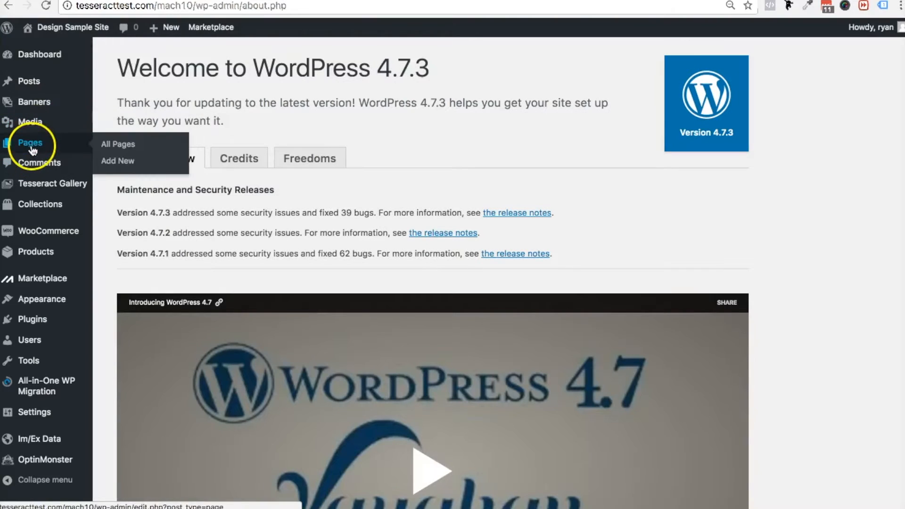
pyautogui.click(126, 147)
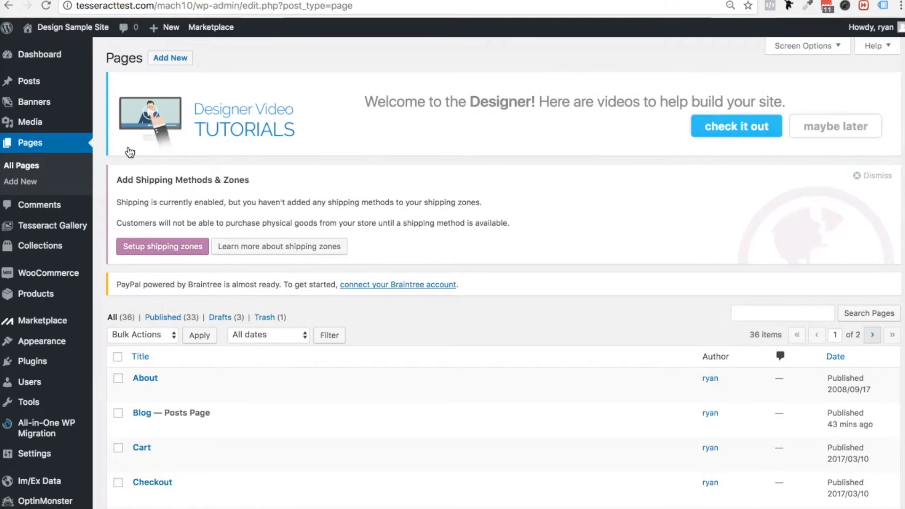
# Step: Create a new page and set its template to Woo Home Page(Tesseract)
pyautogui.scroll(-1, 243, 287)
pyautogui.scroll(1, 243, 287)
pyautogui.click(163, 60)
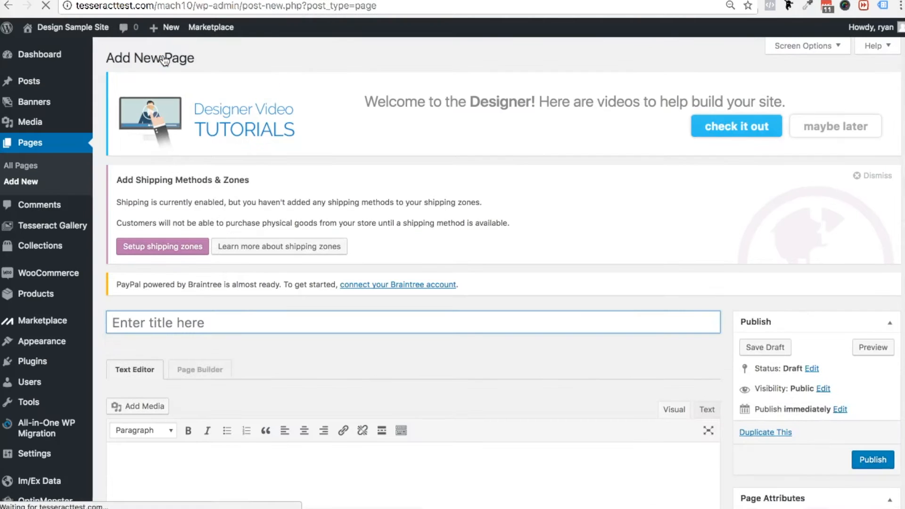
pyautogui.scroll(-4, 464, 186)
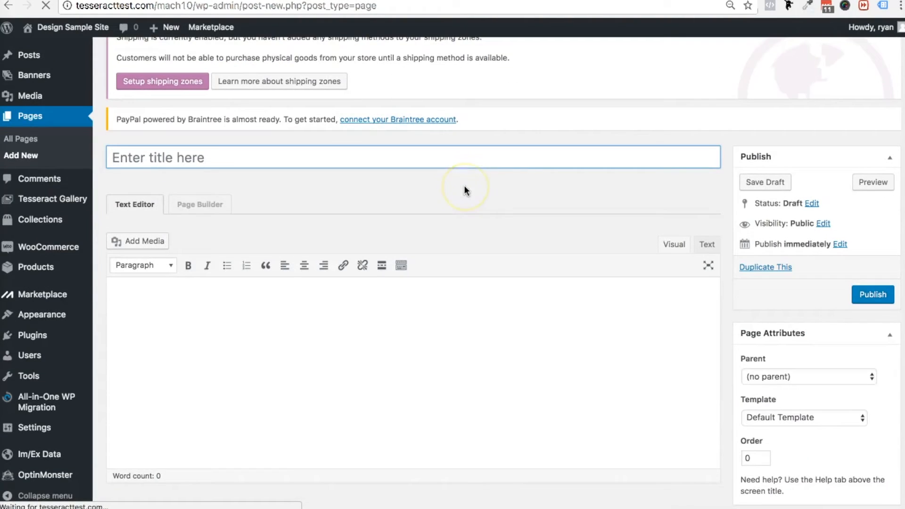
pyautogui.scroll(-2, 500, 276)
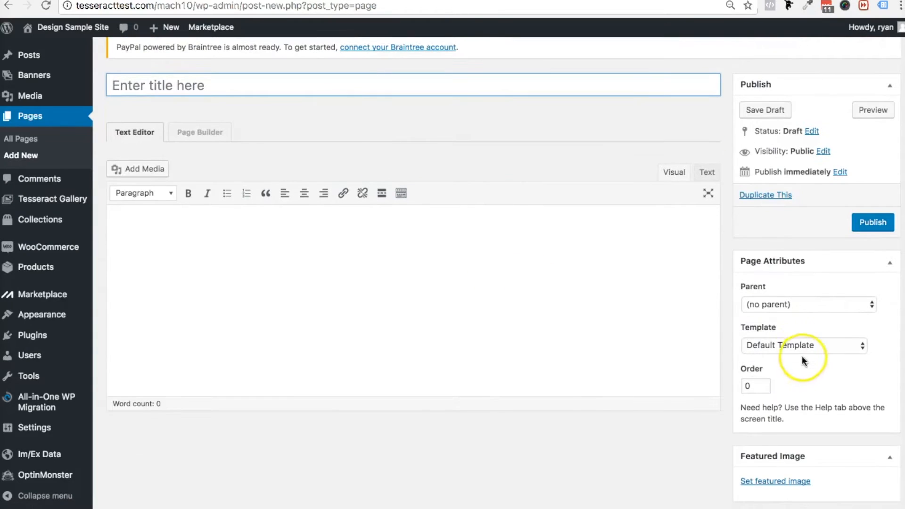
pyautogui.click(796, 346)
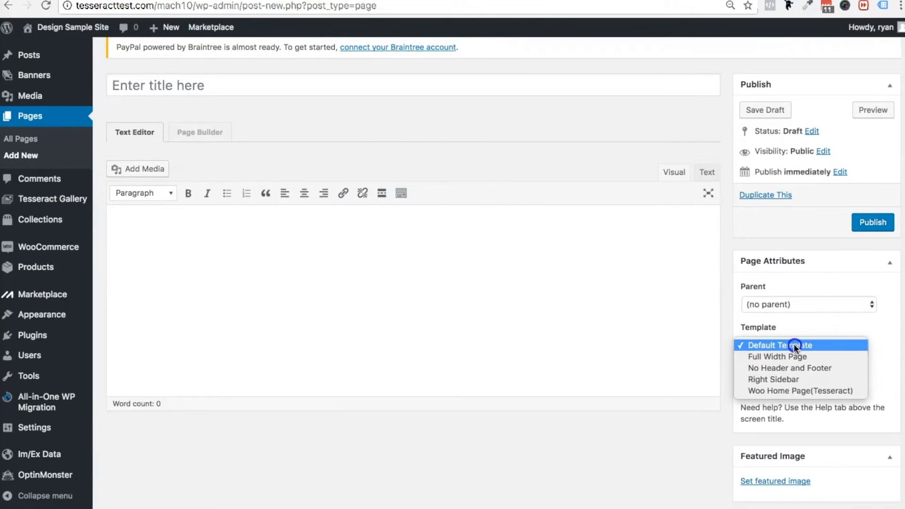
pyautogui.click(780, 392)
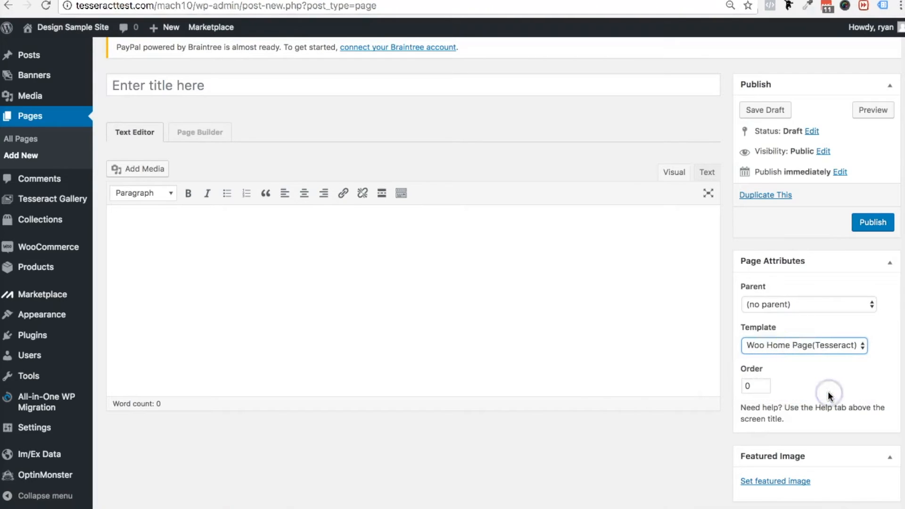
# Step: Title the new page "My shop page" and leave its content area empty
pyautogui.scroll(5, 717, 278)
pyautogui.click(325, 300)
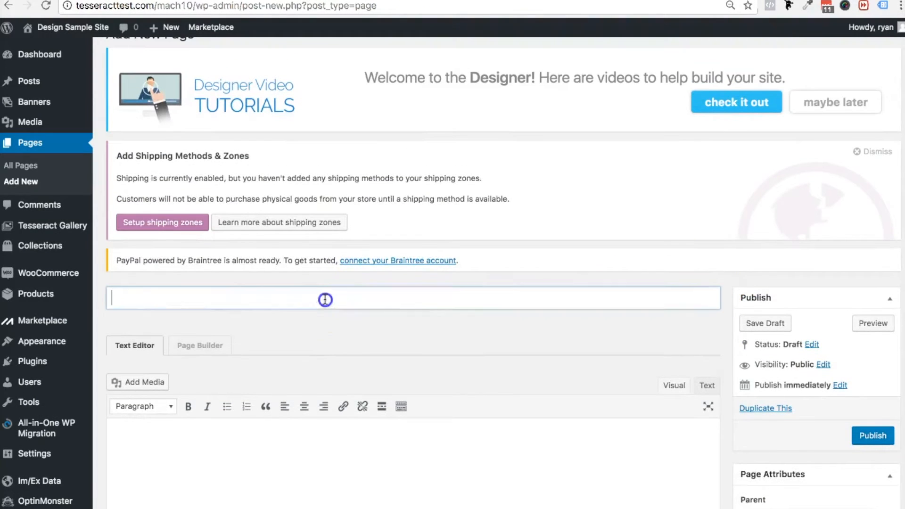
pyautogui.scroll(-2, 289, 276)
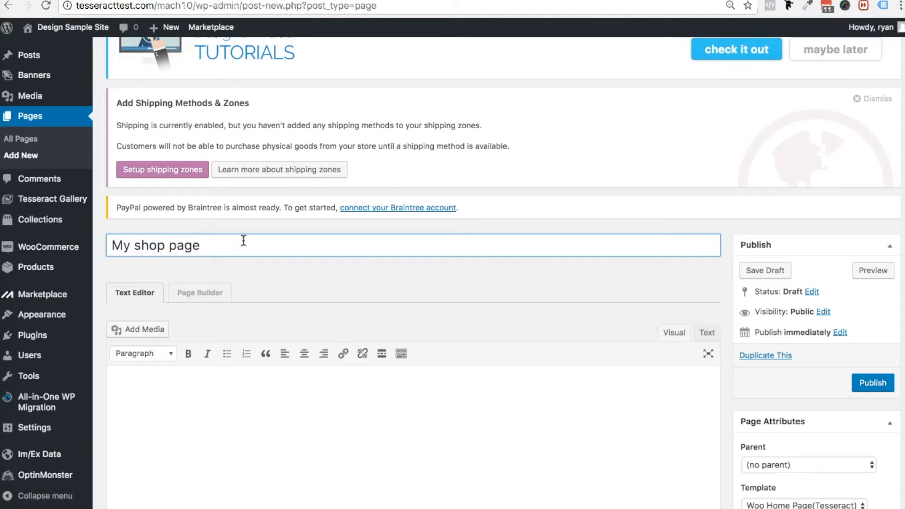
pyautogui.scroll(-3, 345, 276)
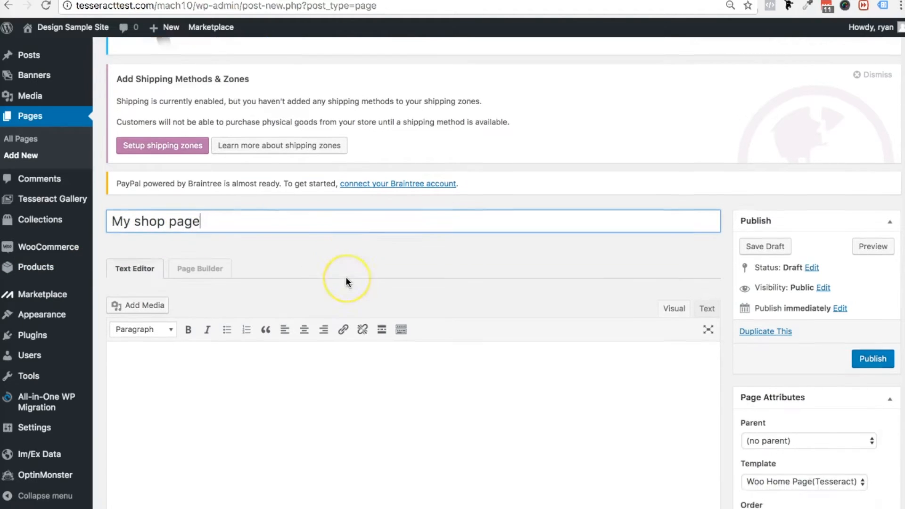
pyautogui.scroll(-2, 601, 260)
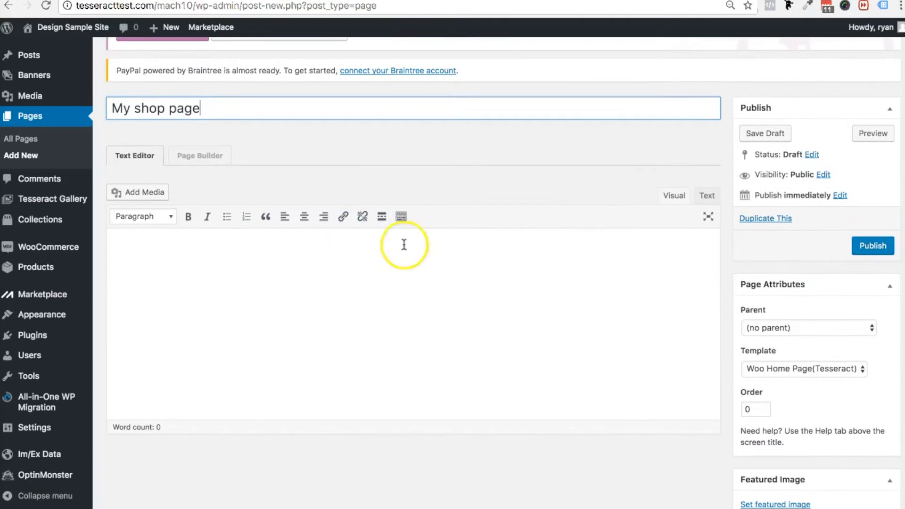
pyautogui.click(207, 304)
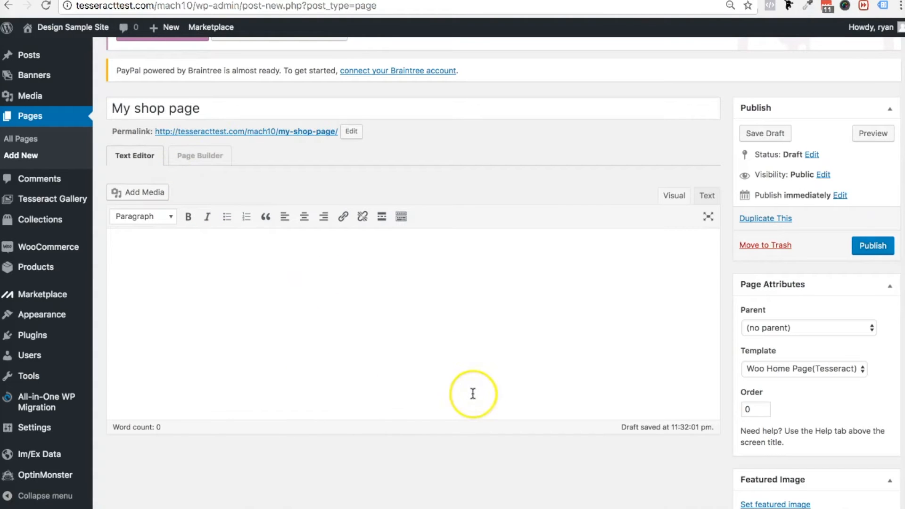
# Step: Publish the My shop page page and view it on the live site
pyautogui.scroll(-3, 472, 392)
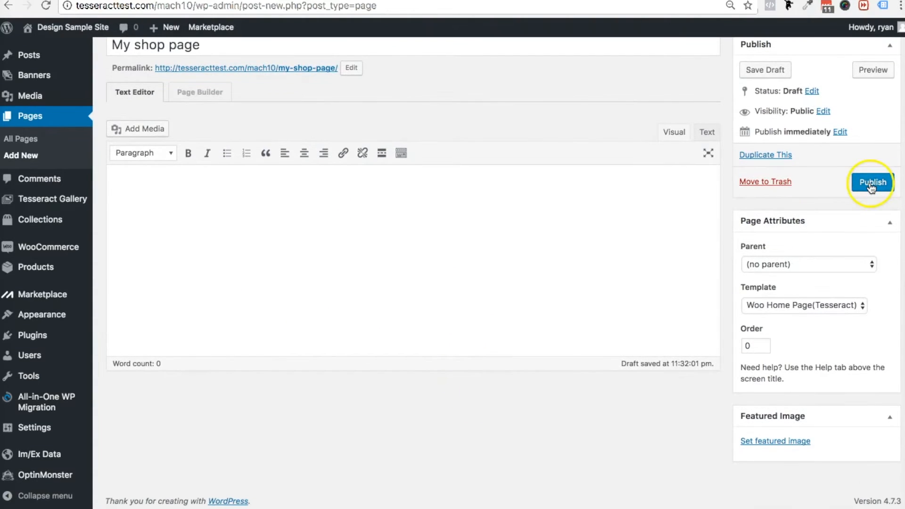
pyautogui.click(871, 184)
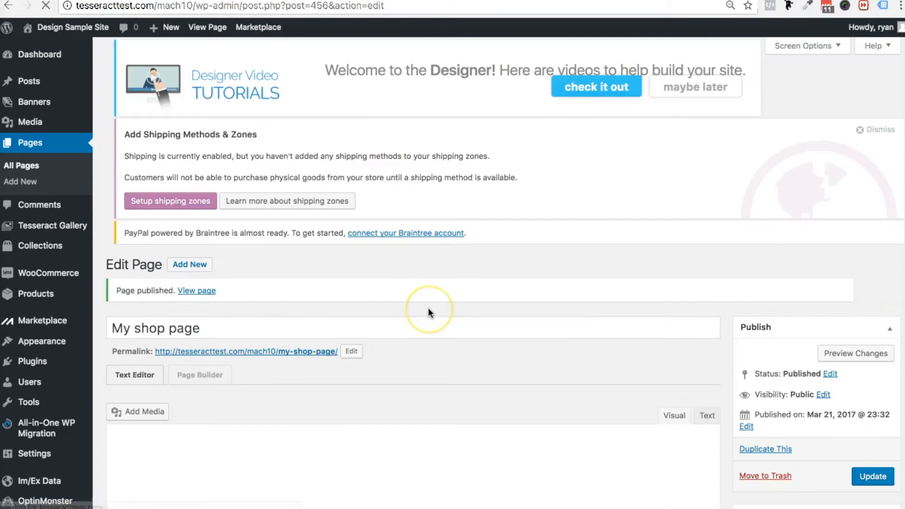
pyautogui.scroll(-2, 428, 308)
pyautogui.scroll(-2, 428, 308)
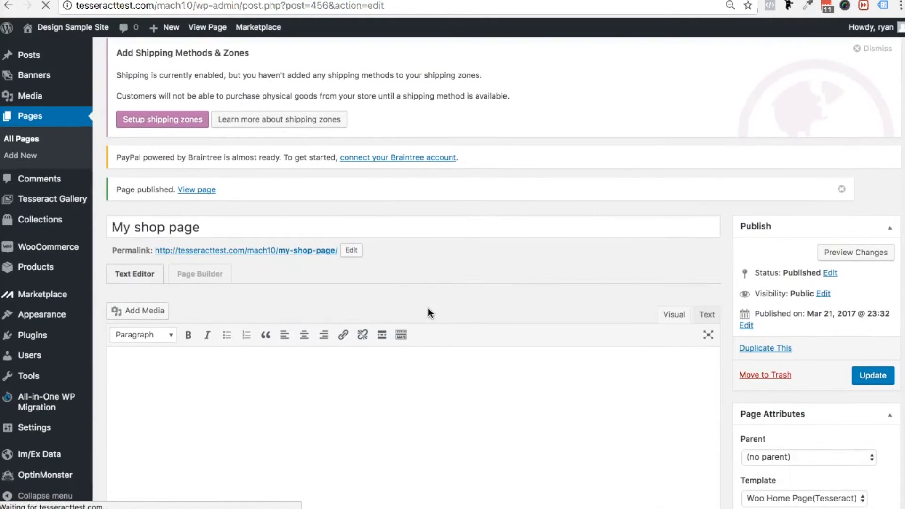
pyautogui.click(196, 189)
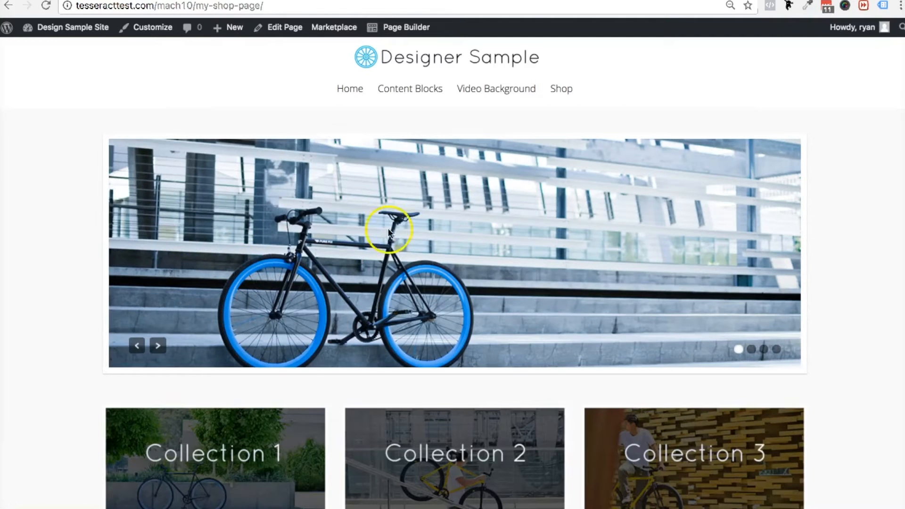
# Step: Examine the published shop page's banner slider, collection tiles and product row
pyautogui.scroll(-3, 347, 221)
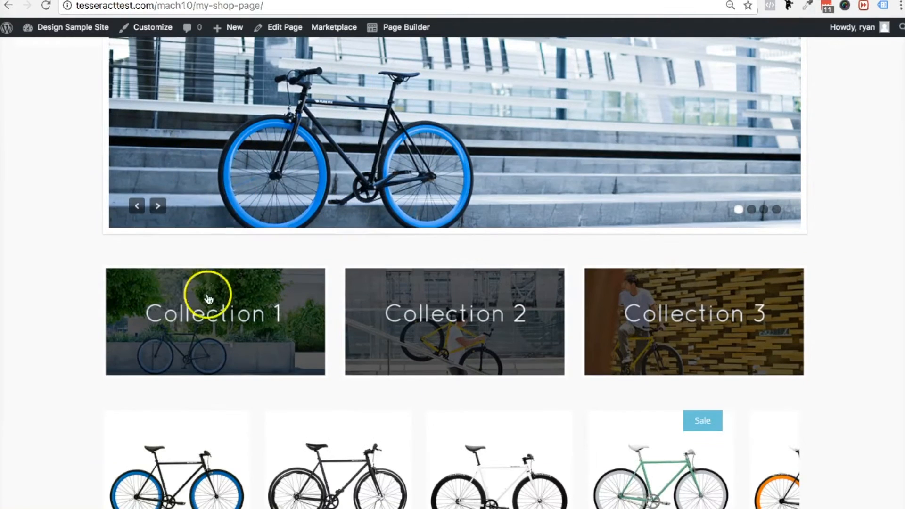
pyautogui.scroll(3, 256, 250)
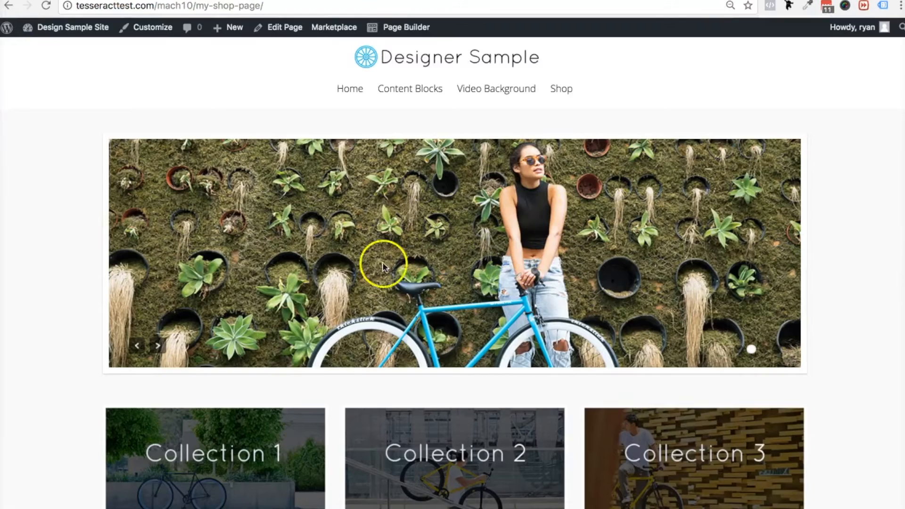
pyautogui.scroll(-2, 366, 285)
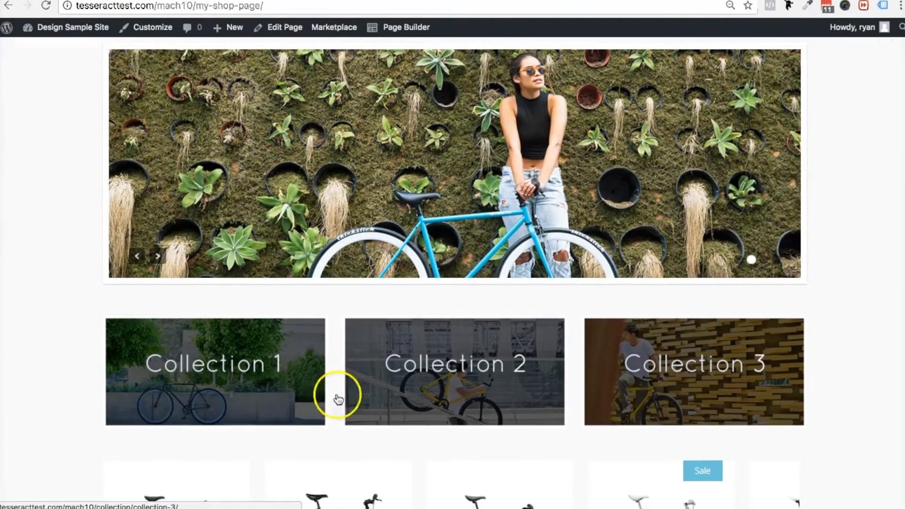
pyautogui.scroll(-3, 419, 402)
pyautogui.scroll(5, 419, 402)
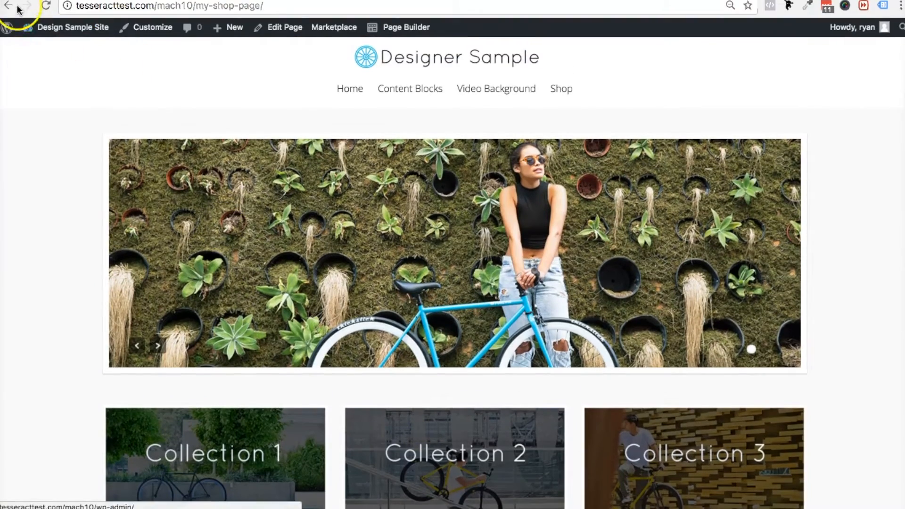
# Step: Return to the page editor and open the list of all banners
pyautogui.click(7, 7)
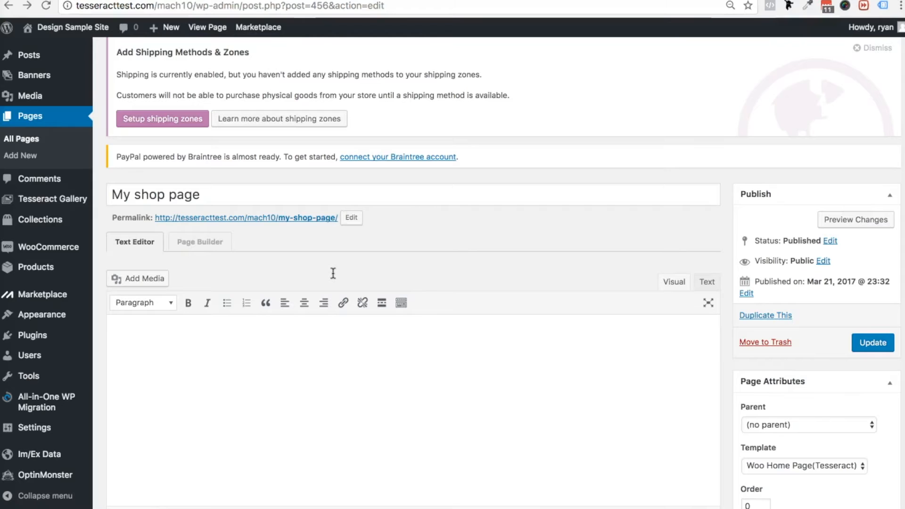
pyautogui.moveTo(57, 202)
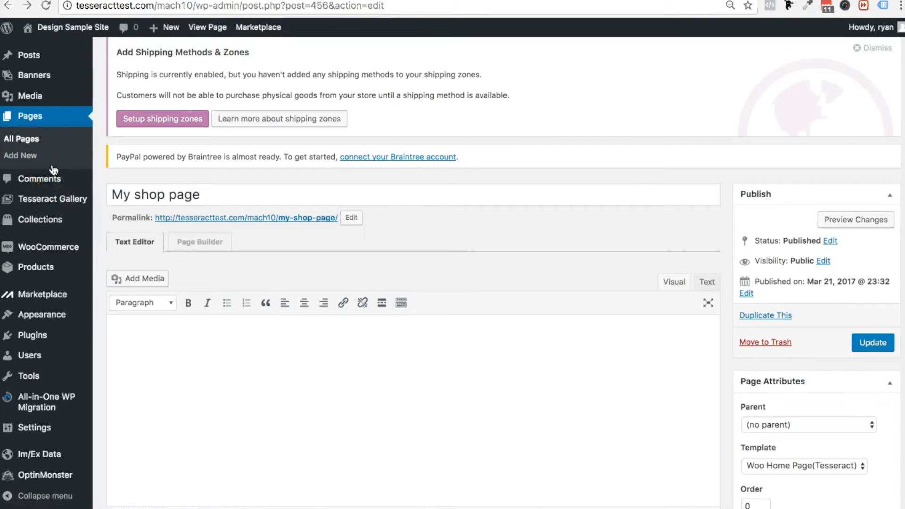
pyautogui.click(88, 150)
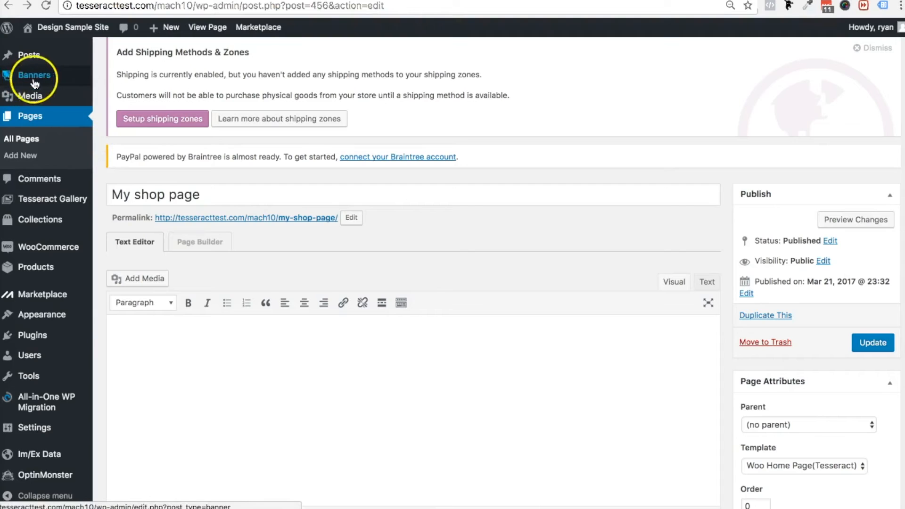
pyautogui.moveTo(42, 78)
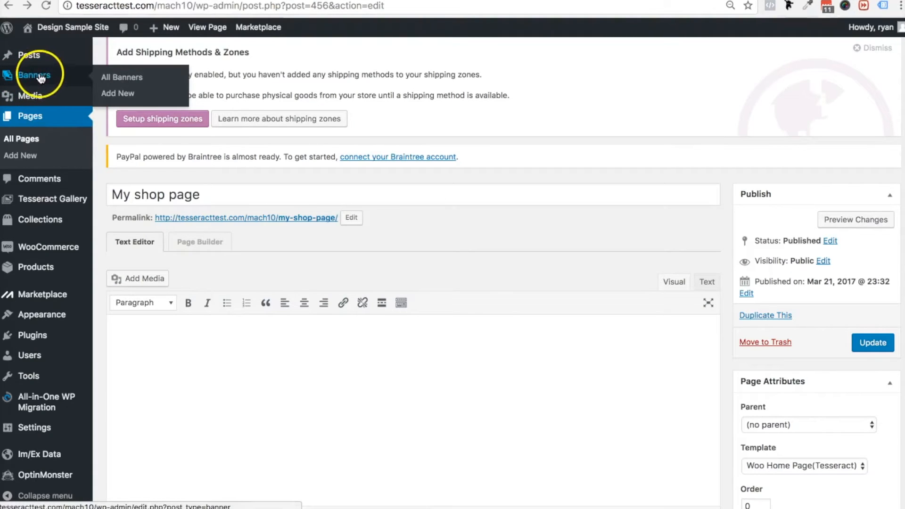
pyautogui.click(120, 78)
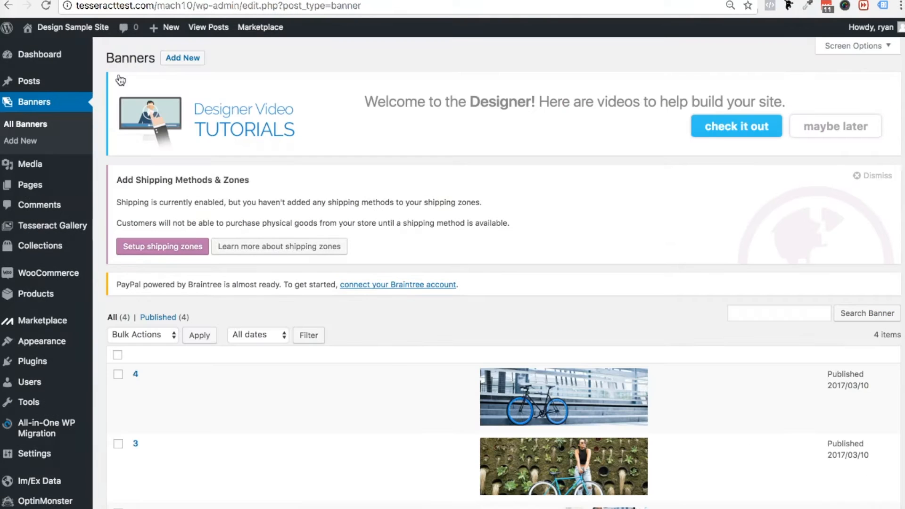
# Step: Review the existing banners in the list and start adding a new banner
pyautogui.scroll(-5, 400, 330)
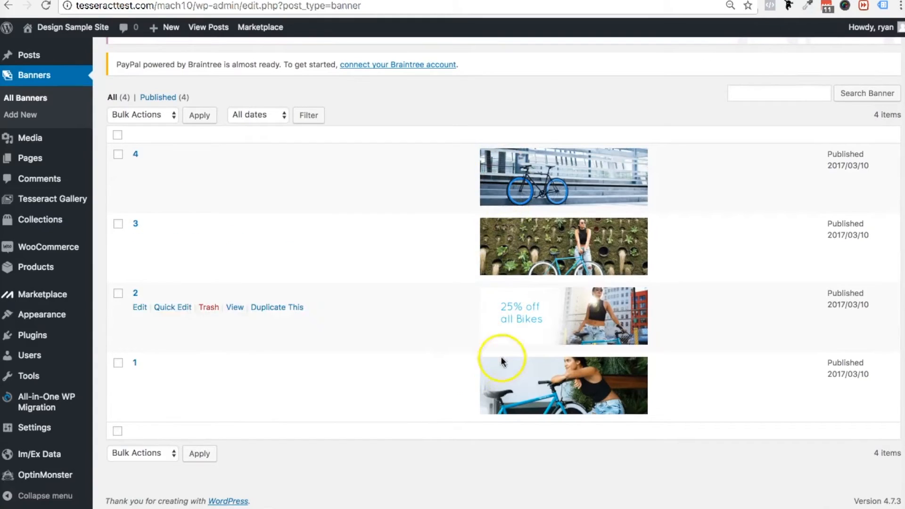
pyautogui.scroll(4, 495, 381)
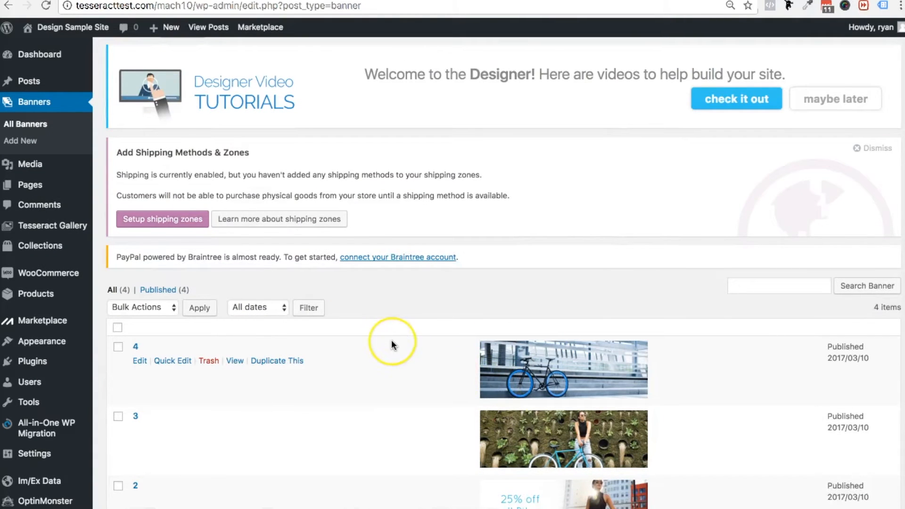
pyautogui.scroll(1, 391, 341)
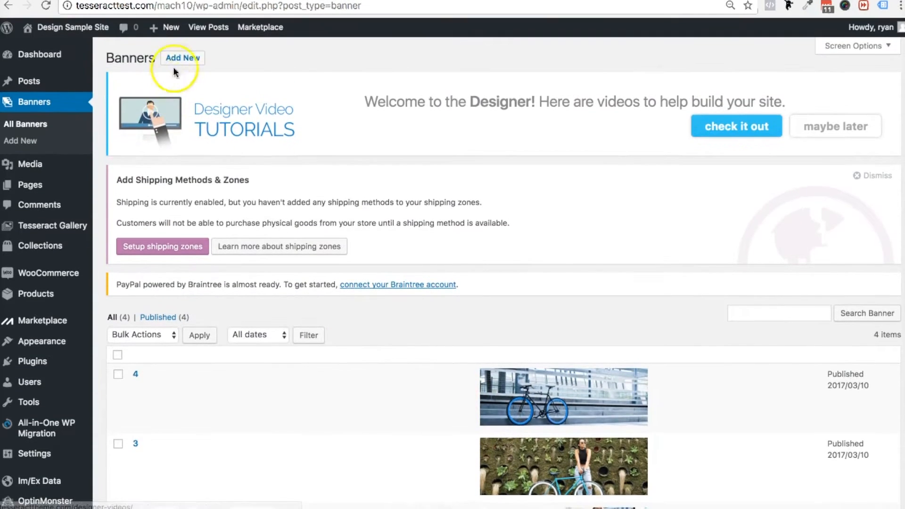
pyautogui.click(178, 61)
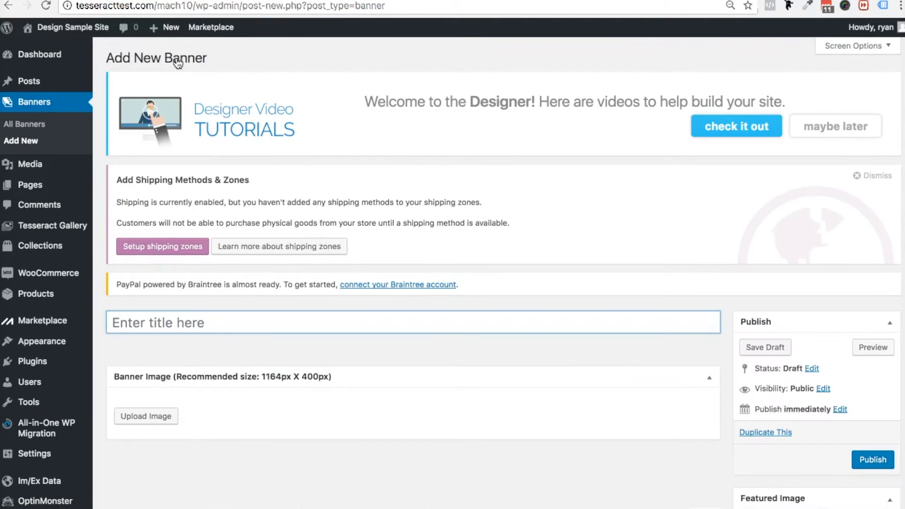
# Step: Title the banner "new" and set night-839807_1920.jpg from the media library as its banner image
pyautogui.click(287, 314)
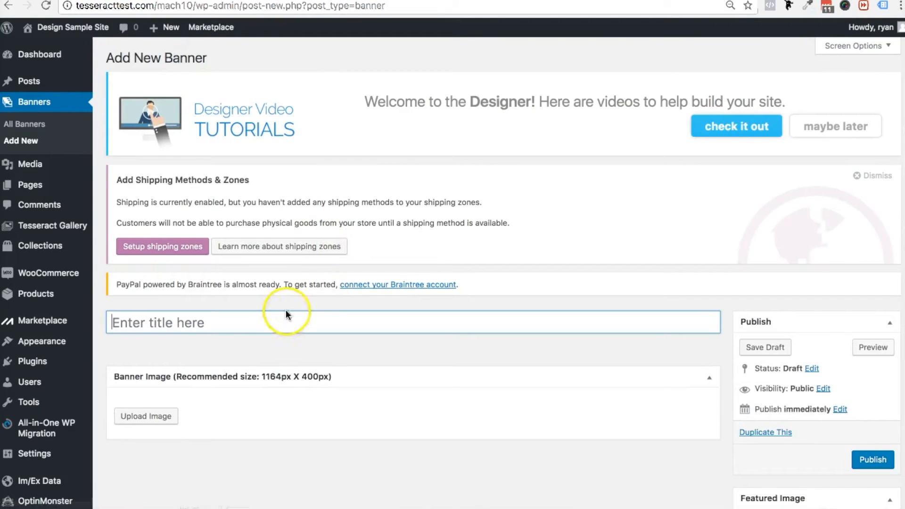
pyautogui.write('new')
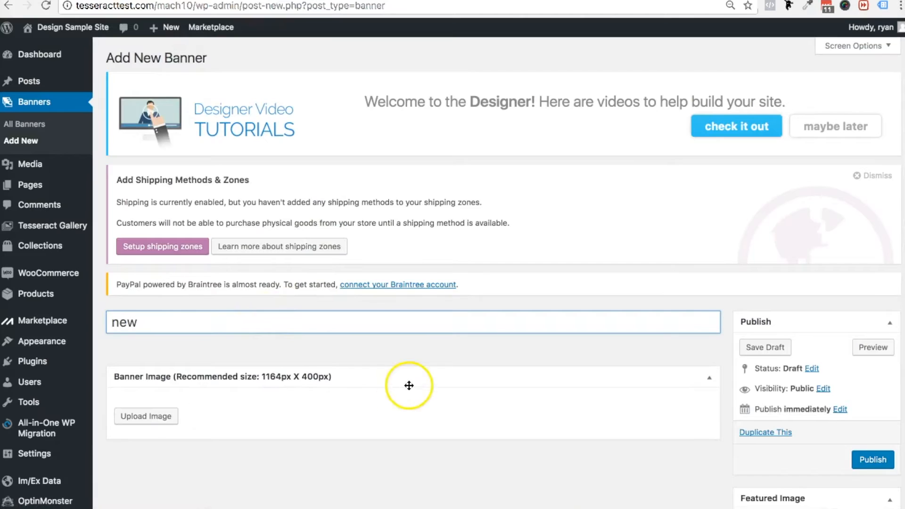
pyautogui.scroll(-2, 408, 383)
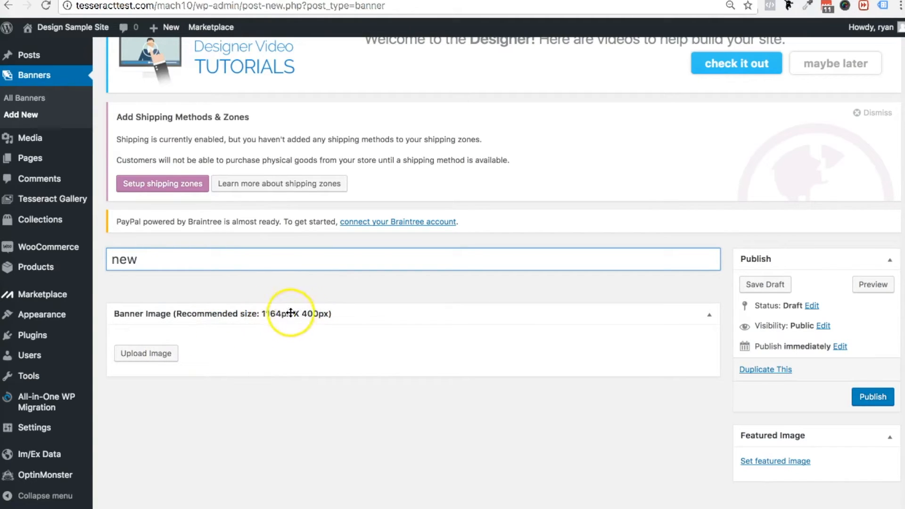
pyautogui.click(157, 358)
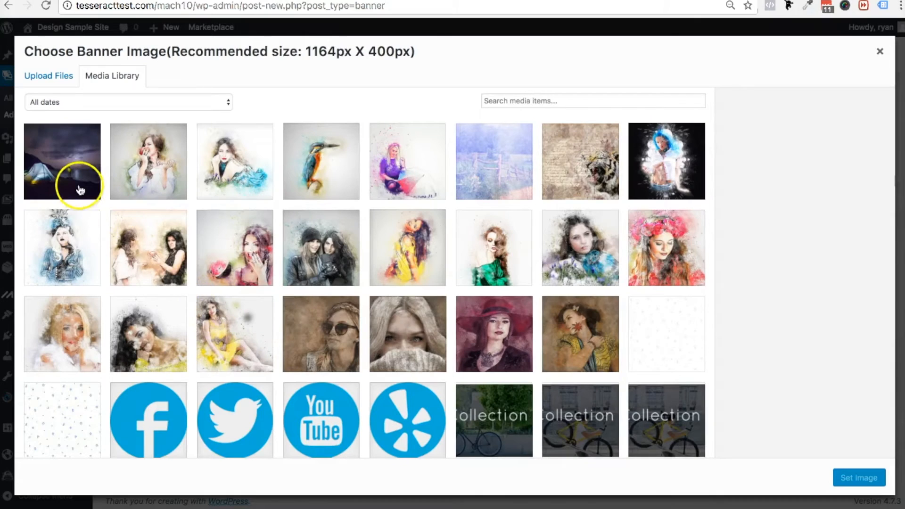
pyautogui.click(81, 188)
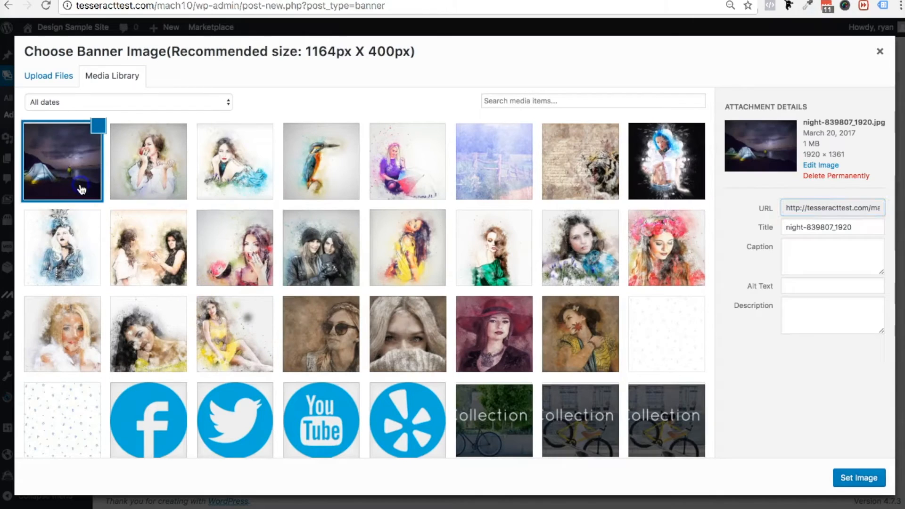
pyautogui.doubleClick(808, 155)
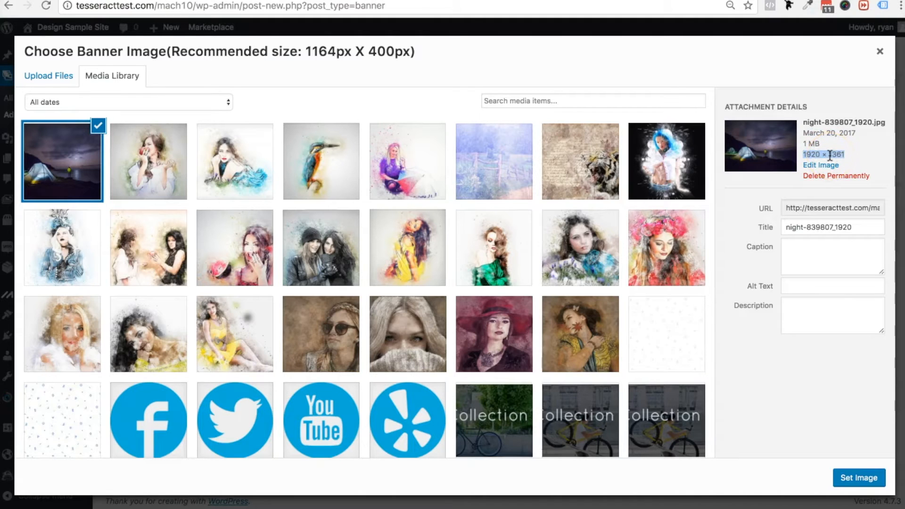
pyautogui.click(852, 479)
# Step: Check the night camping image in the new banner and publish the banner
pyautogui.scroll(-6, 573, 249)
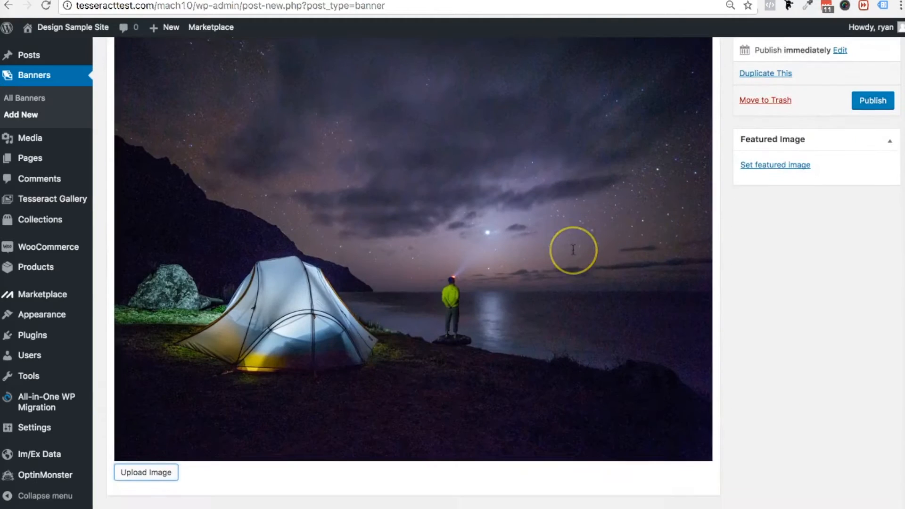
pyautogui.scroll(8, 573, 250)
pyautogui.scroll(-5, 573, 250)
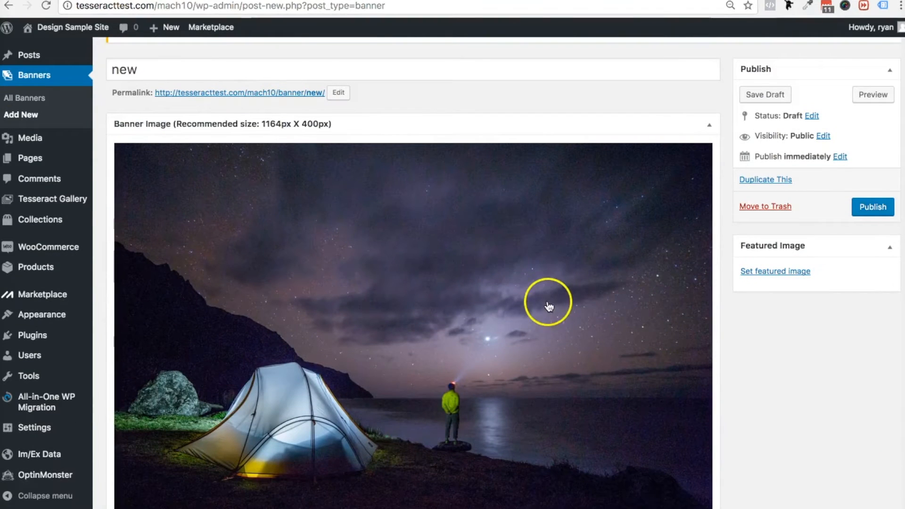
pyautogui.scroll(1, 550, 298)
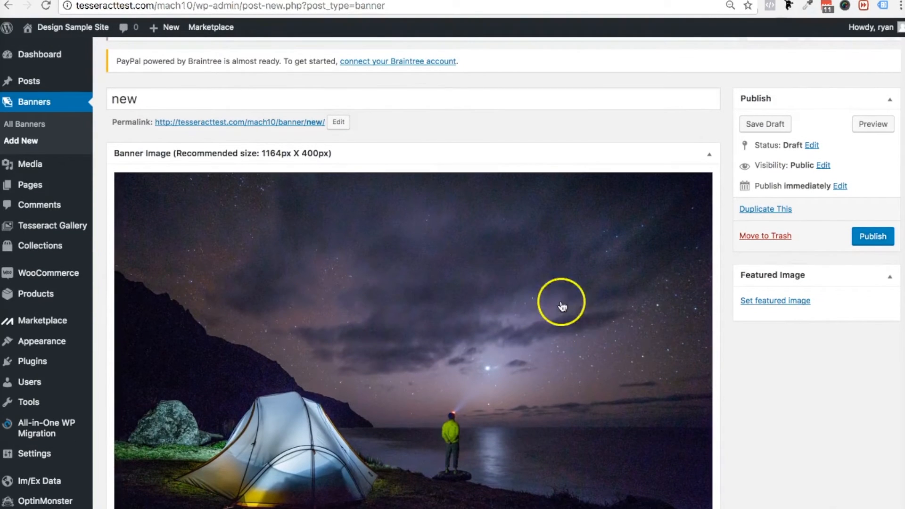
pyautogui.click(870, 243)
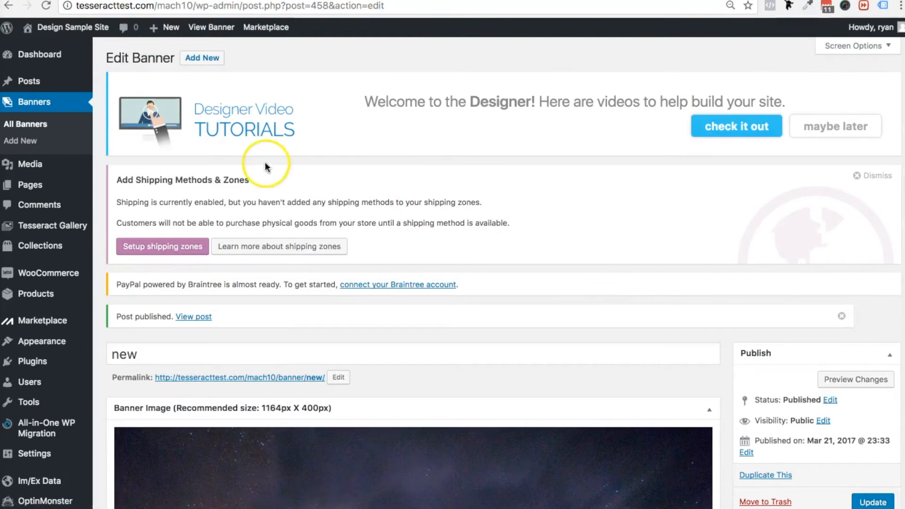
# Step: Open the list of all banners and review the order and image proportions of the published banners
pyautogui.click(31, 130)
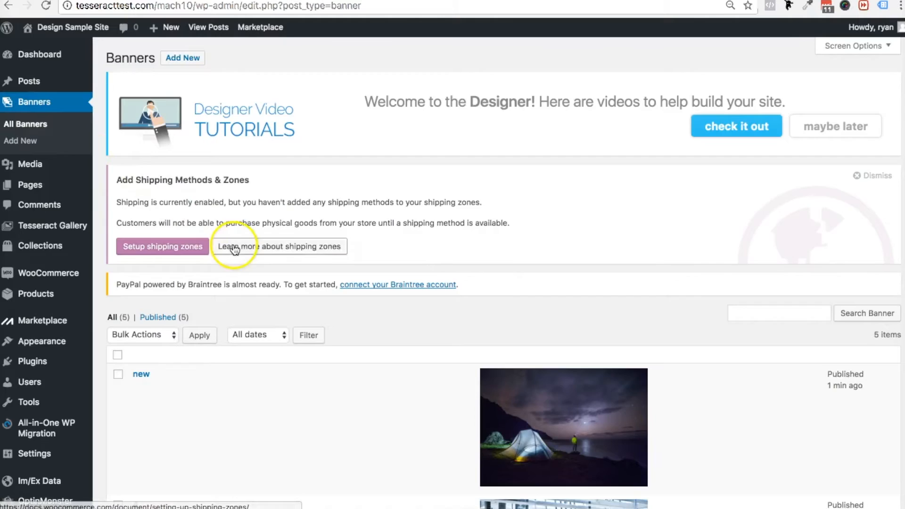
pyautogui.scroll(-10, 242, 249)
pyautogui.scroll(3, 445, 220)
pyautogui.scroll(-3, 446, 219)
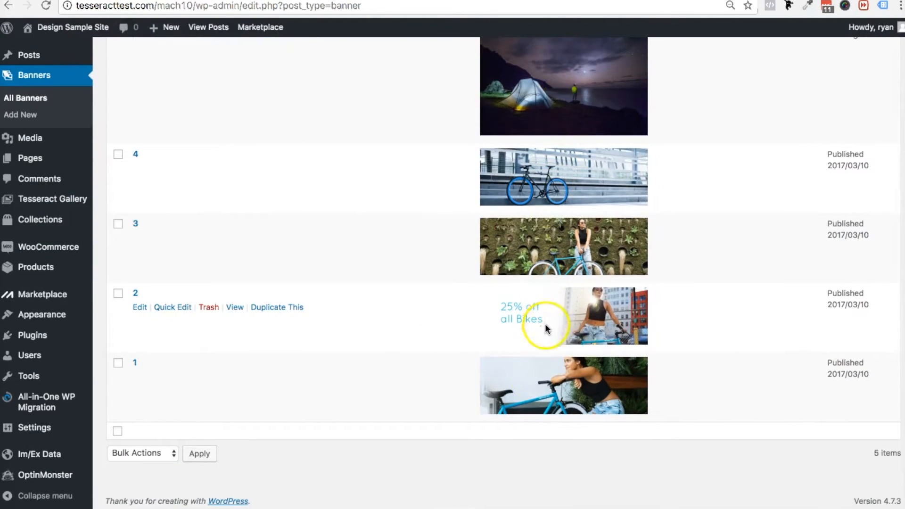
pyautogui.scroll(5, 552, 301)
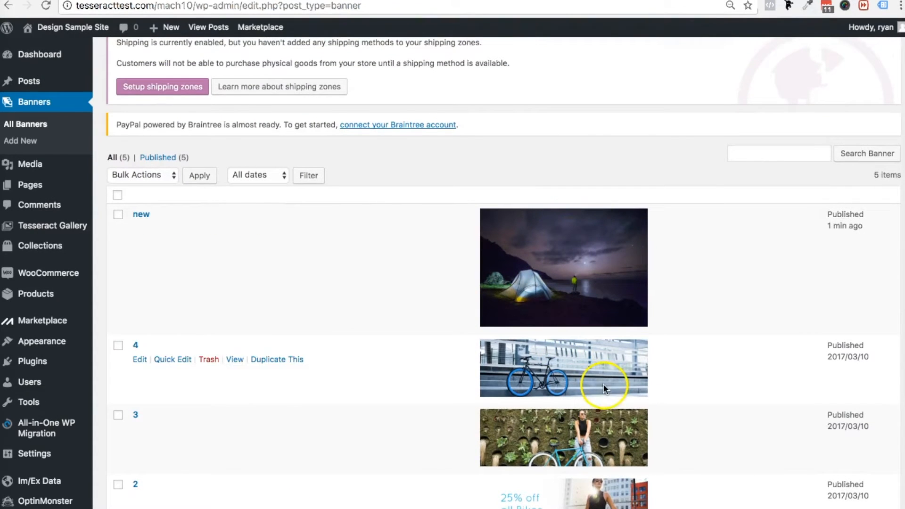
pyautogui.scroll(-2, 603, 384)
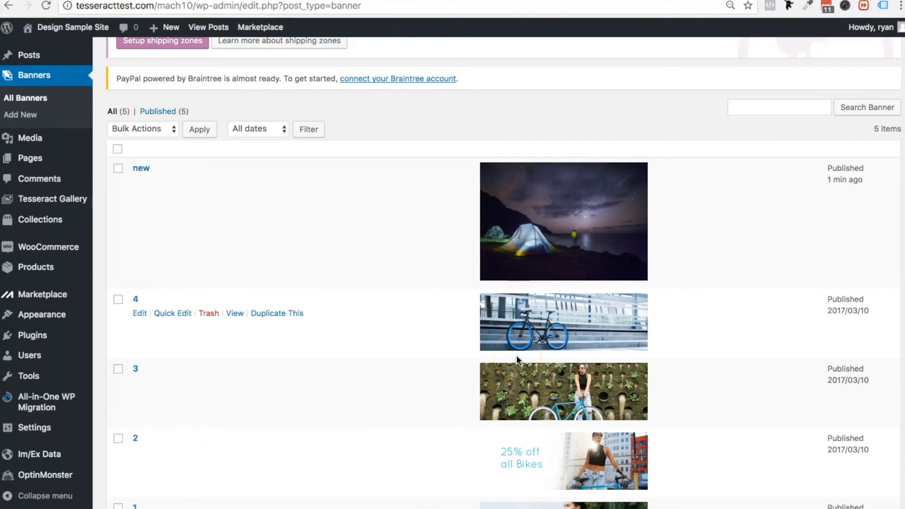
pyautogui.scroll(5, 517, 354)
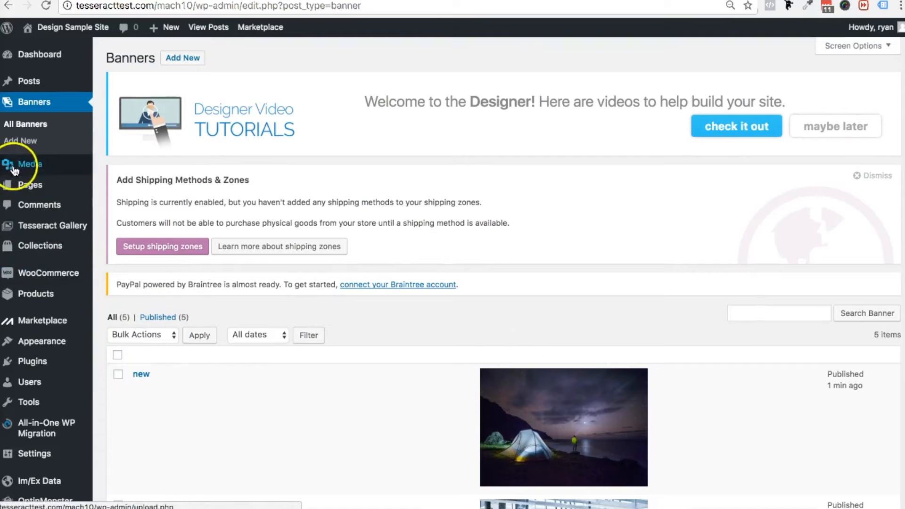
# Step: Sort the site's pages by date, newest first, and view My shop page on the live site
pyautogui.moveTo(32, 190)
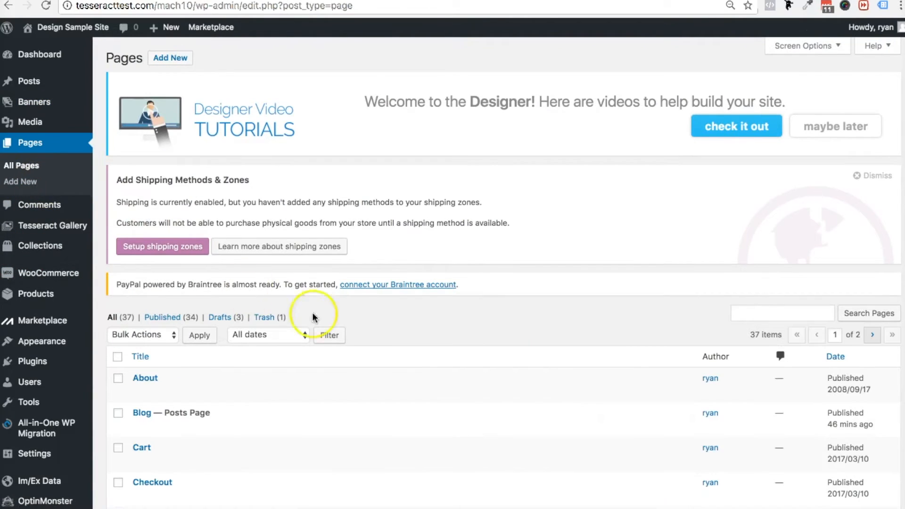
pyautogui.scroll(-15, 366, 323)
pyautogui.scroll(15, 366, 323)
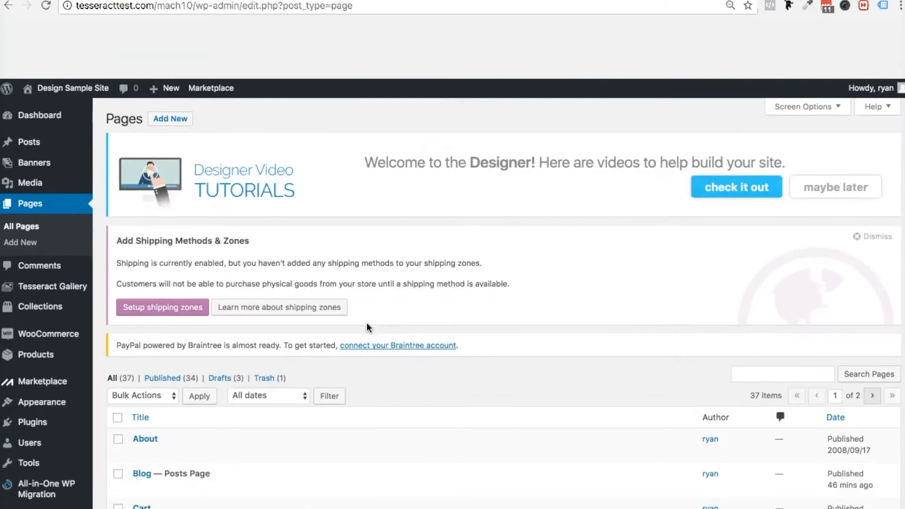
pyautogui.click(834, 358)
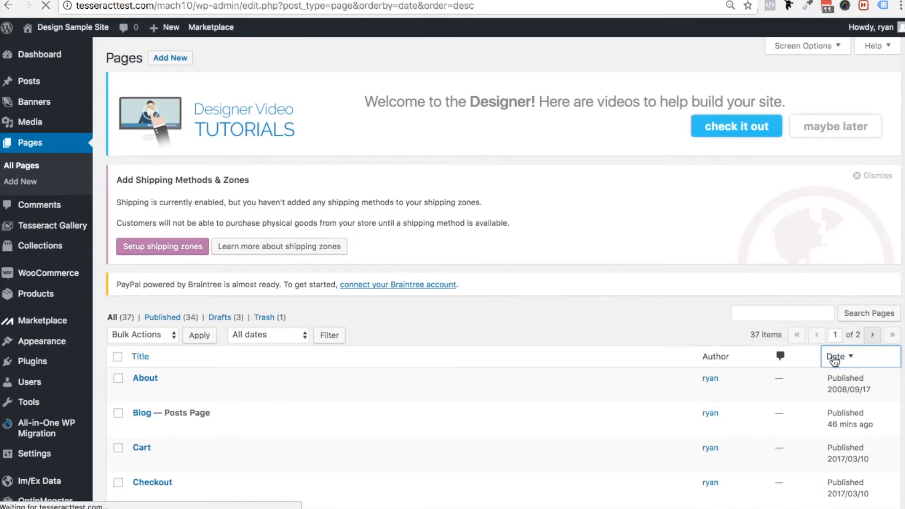
pyautogui.click(238, 393)
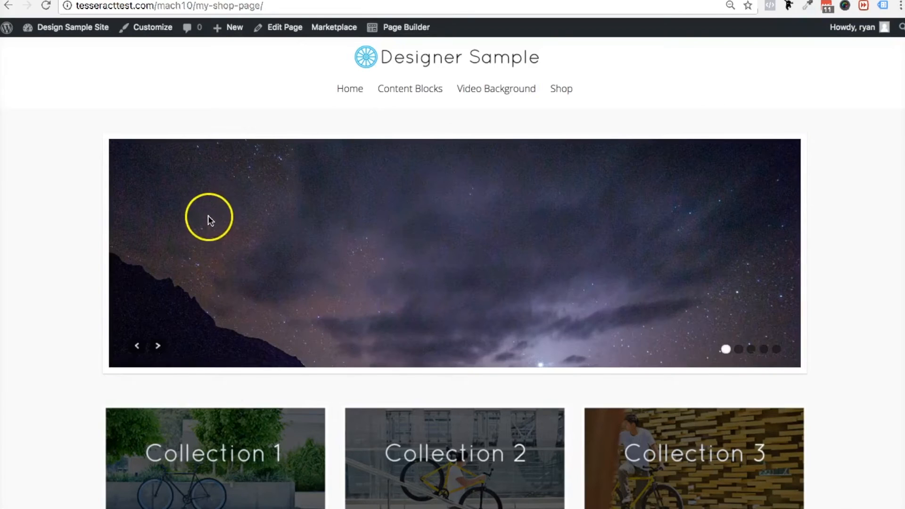
# Step: Step through the shop page's banner slides, return to the first one, and examine the collection tiles
pyautogui.click(739, 349)
pyautogui.click(751, 349)
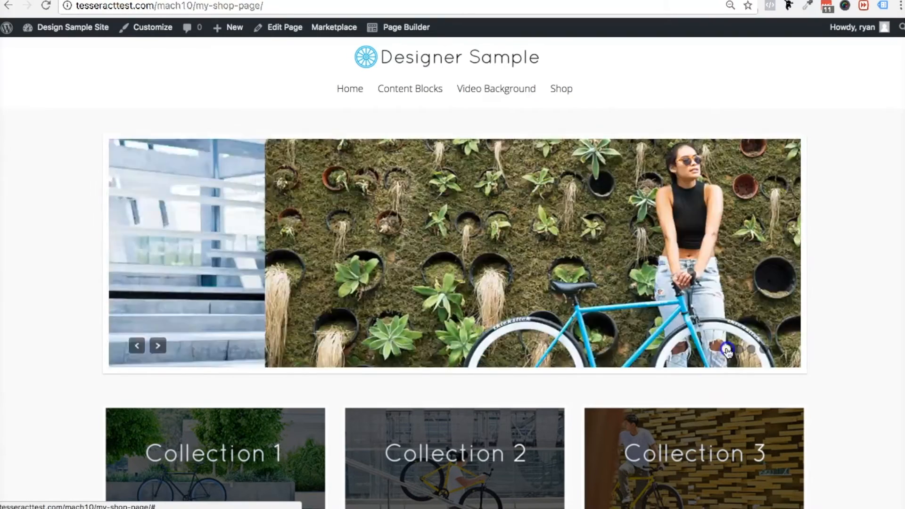
pyautogui.click(726, 350)
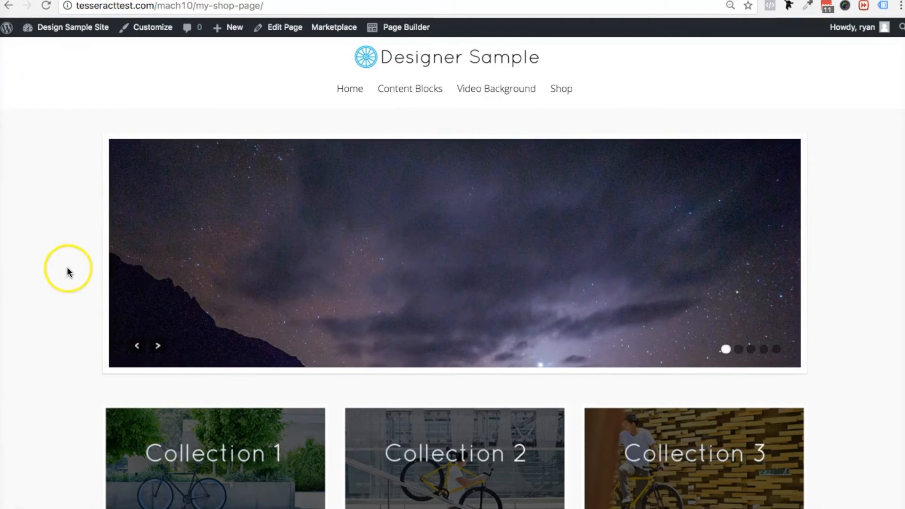
pyautogui.scroll(-3, 257, 311)
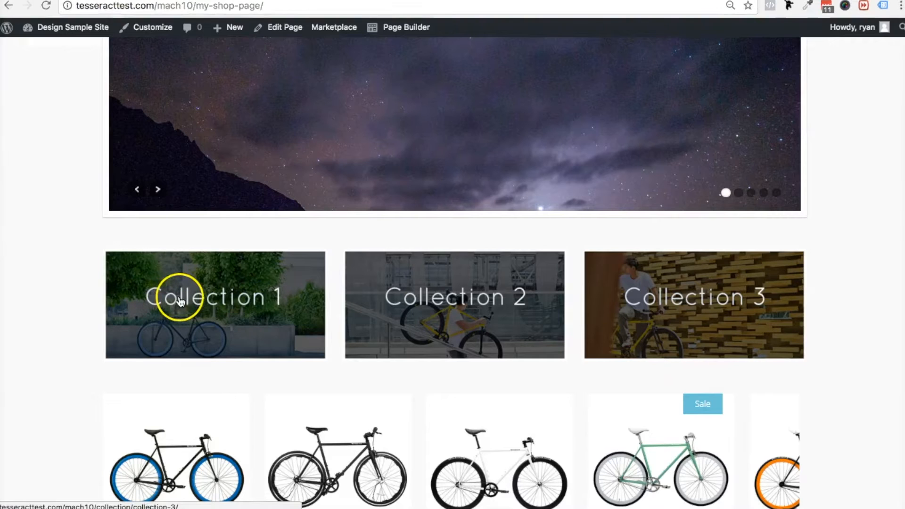
pyautogui.scroll(3, 344, 267)
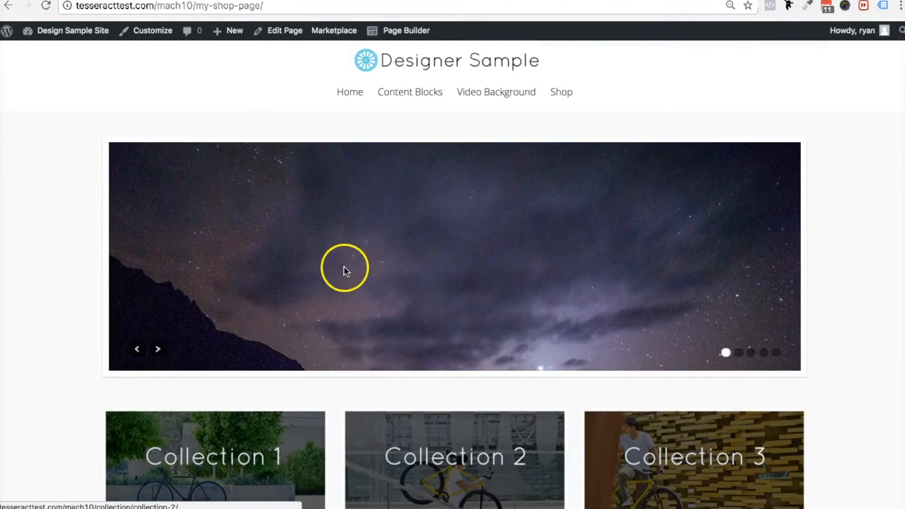
# Step: Return to the site admin, list the collections and open Collection 3 for editing
pyautogui.click(7, 30)
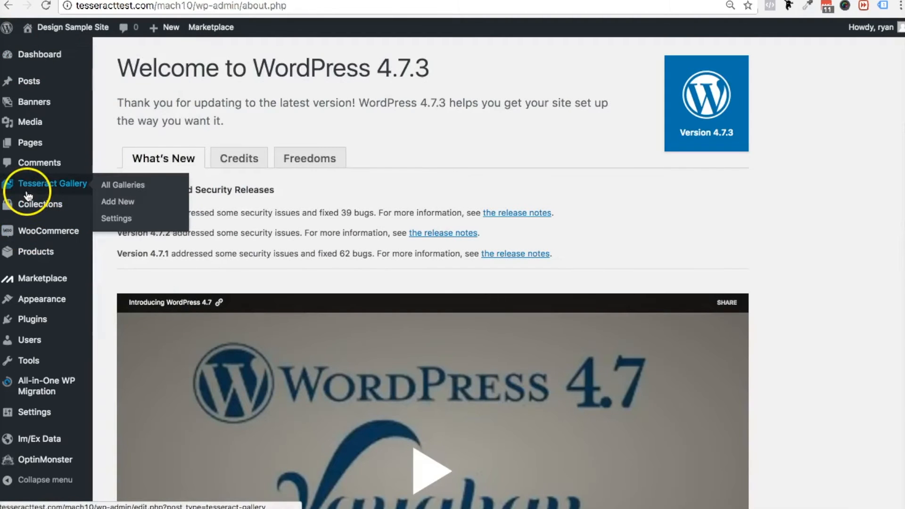
pyautogui.click(30, 206)
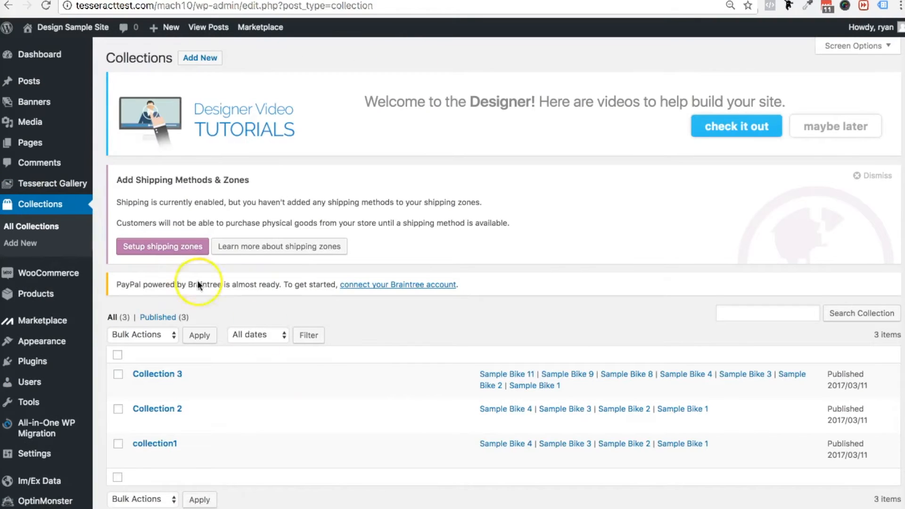
pyautogui.scroll(-2, 331, 366)
pyautogui.scroll(2, 243, 209)
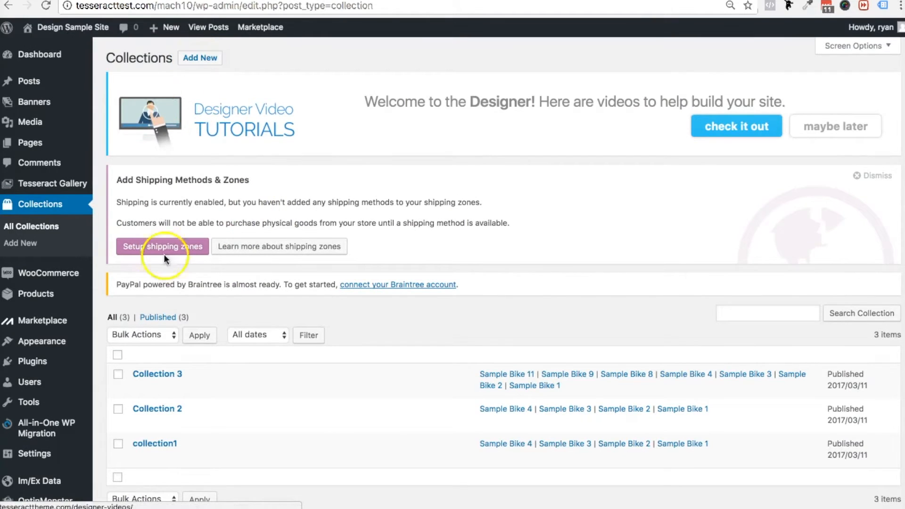
pyautogui.click(140, 389)
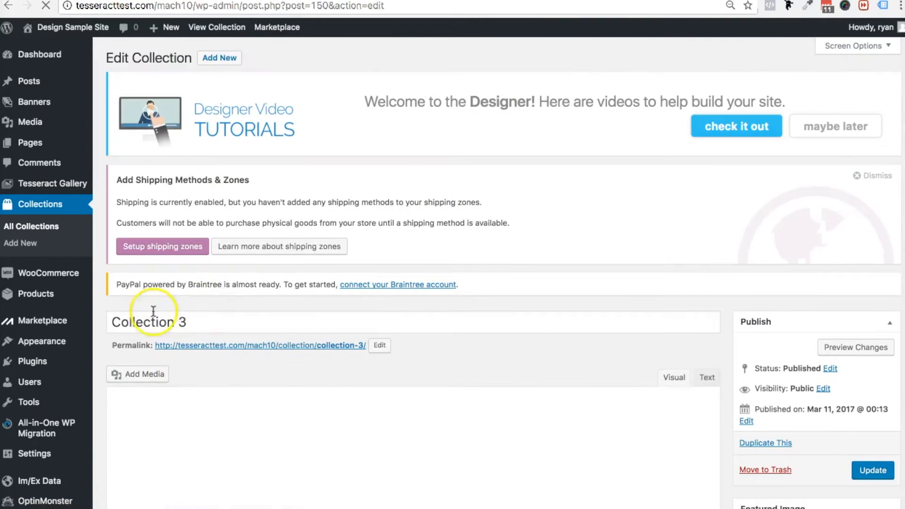
pyautogui.moveTo(212, 319); pyautogui.dragTo(114, 320)
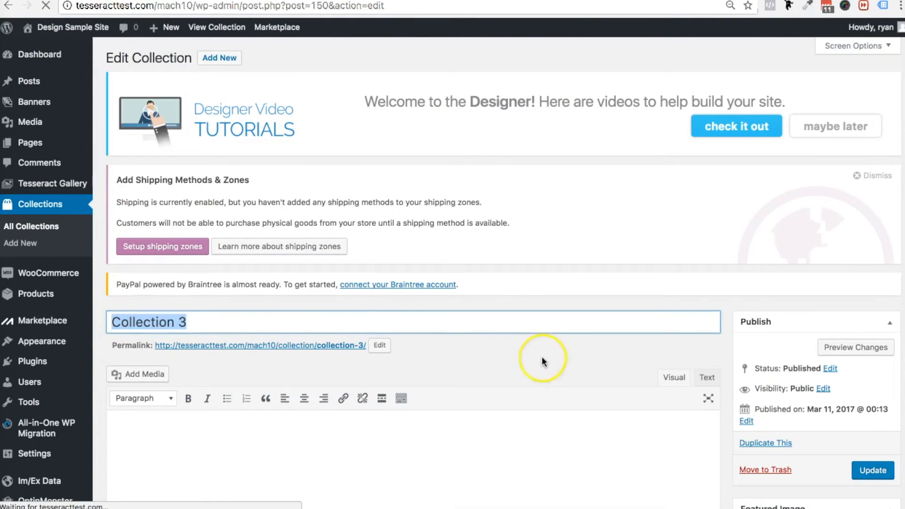
pyautogui.scroll(-5, 542, 362)
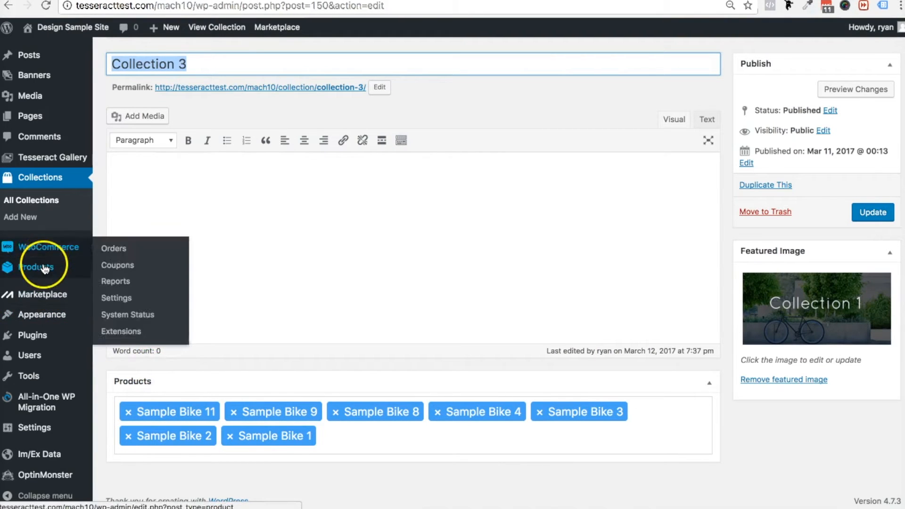
# Step: Add Sample Bike 7, Sample Bike 6 and Sample Bike 5 to Collection 3's products
pyautogui.moveTo(44, 271)
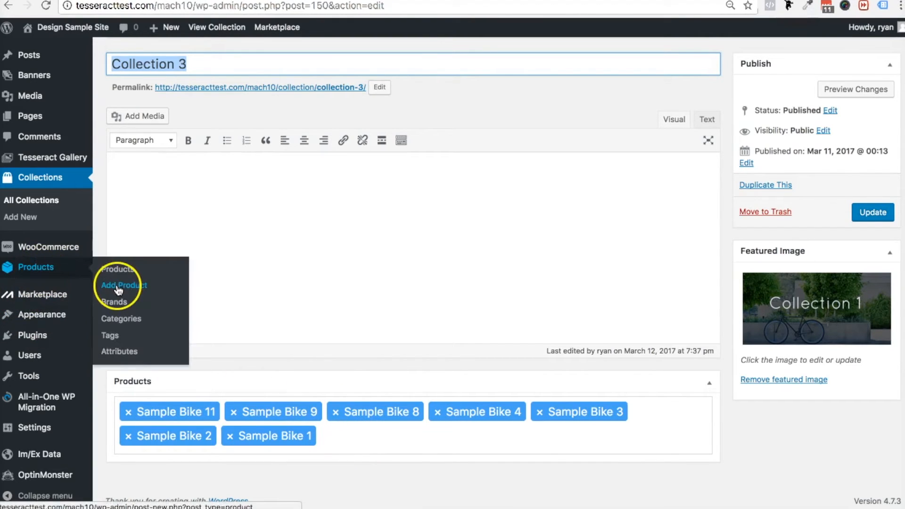
pyautogui.click(361, 442)
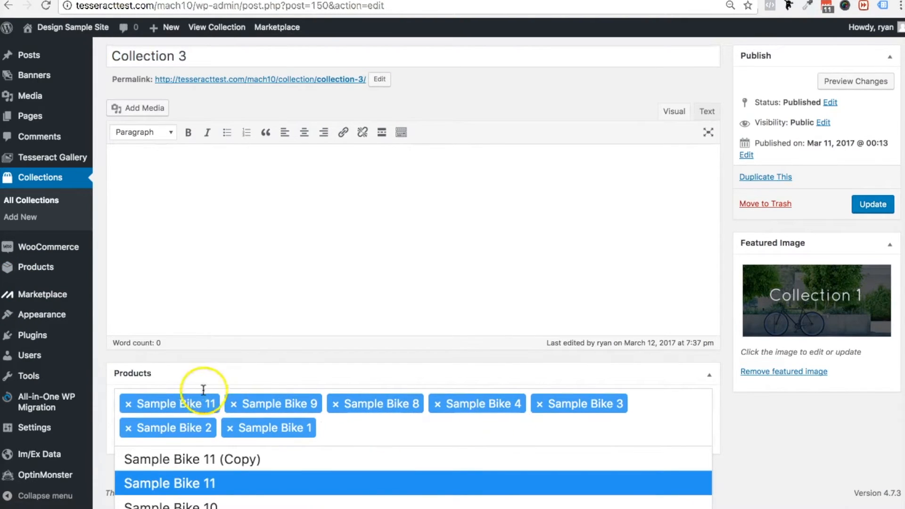
pyautogui.scroll(-3, 740, 461)
pyautogui.scroll(-2, 740, 460)
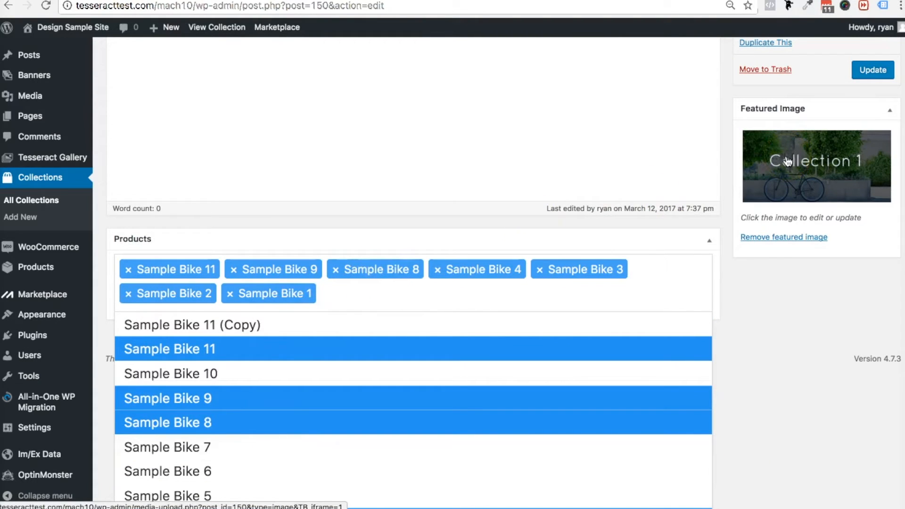
pyautogui.scroll(-2, 353, 426)
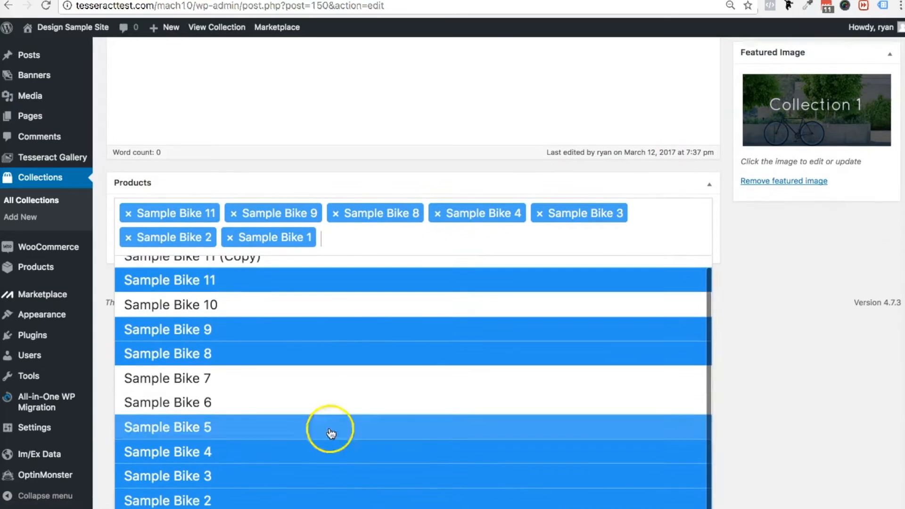
pyautogui.click(252, 377)
pyautogui.click(251, 408)
pyautogui.click(250, 426)
pyautogui.scroll(-1, 250, 426)
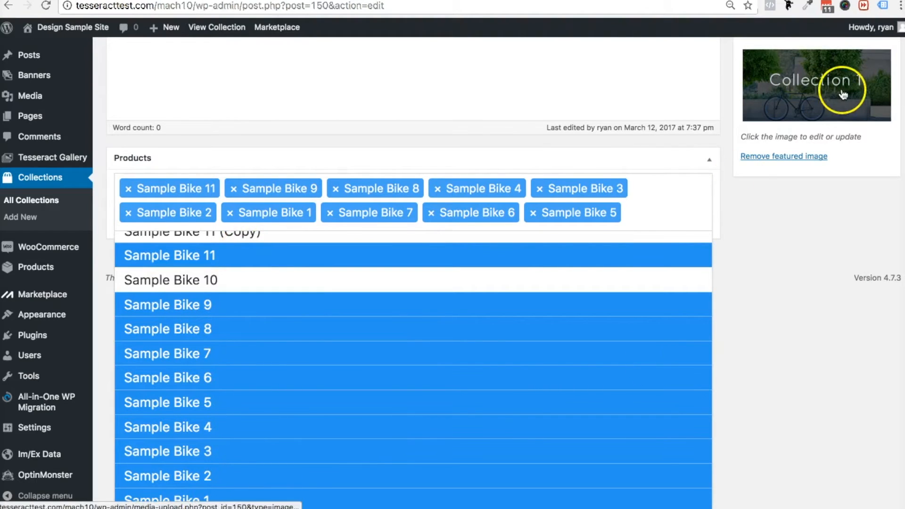
pyautogui.scroll(5, 803, 277)
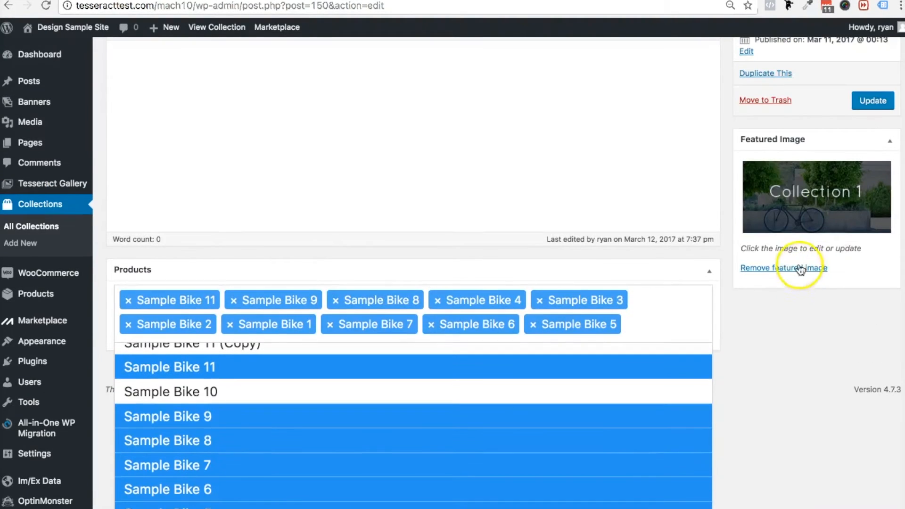
# Step: Update Collection 3 to save its changed product list
pyautogui.scroll(5, 780, 203)
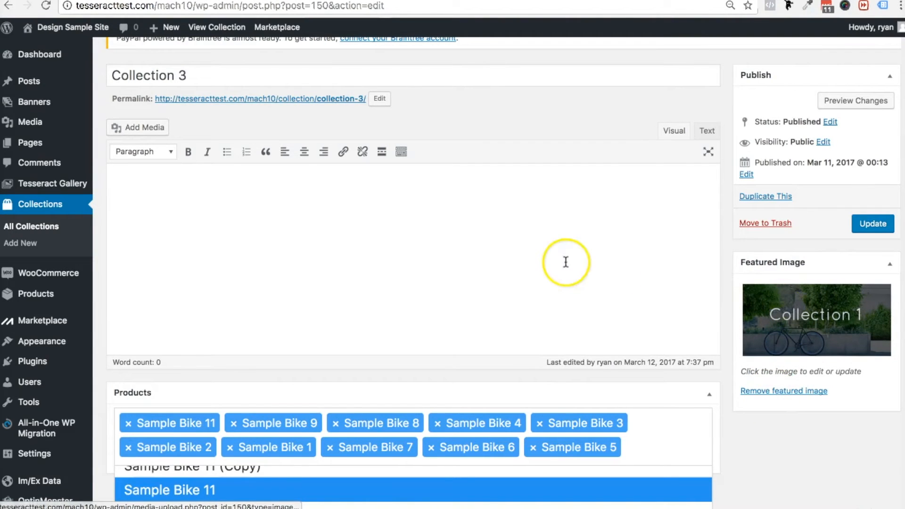
pyautogui.scroll(1, 657, 282)
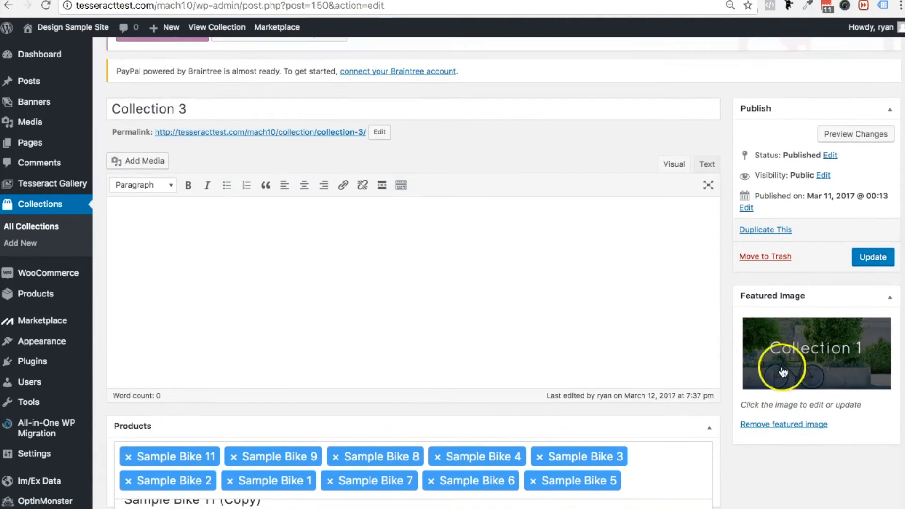
pyautogui.click(872, 258)
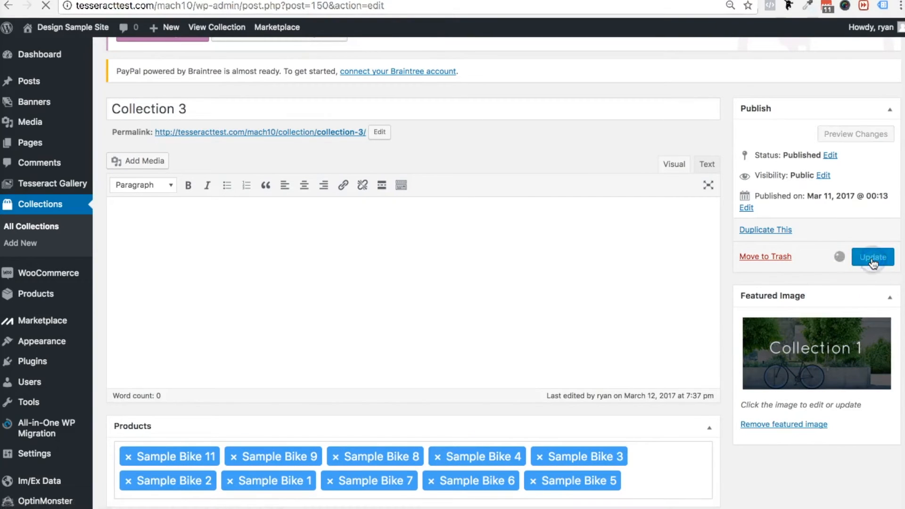
pyautogui.click(411, 263)
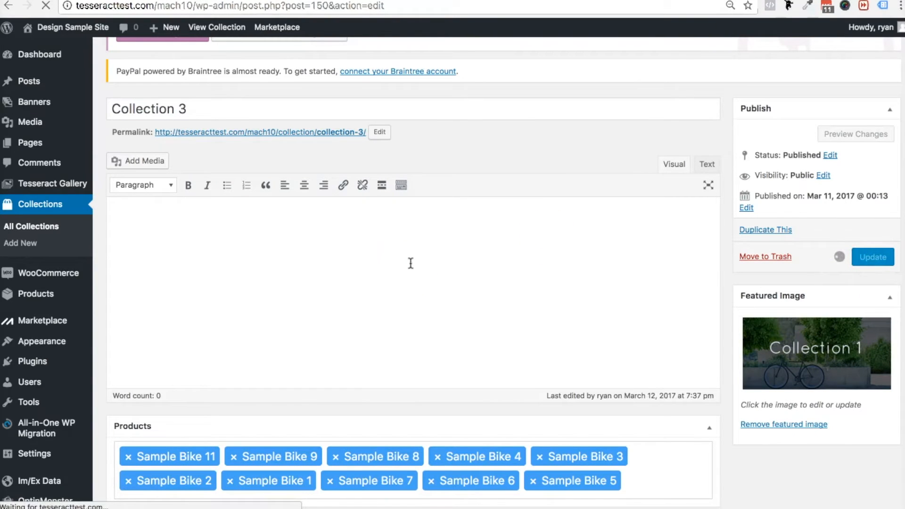
# Step: Load the live home page at tesseracttest.com/mach10/, open the Collection 1 tile and look through the products it lists
pyautogui.click(207, 29)
pyautogui.hotkey('shift', 'End')
pyautogui.press('BackSpace')
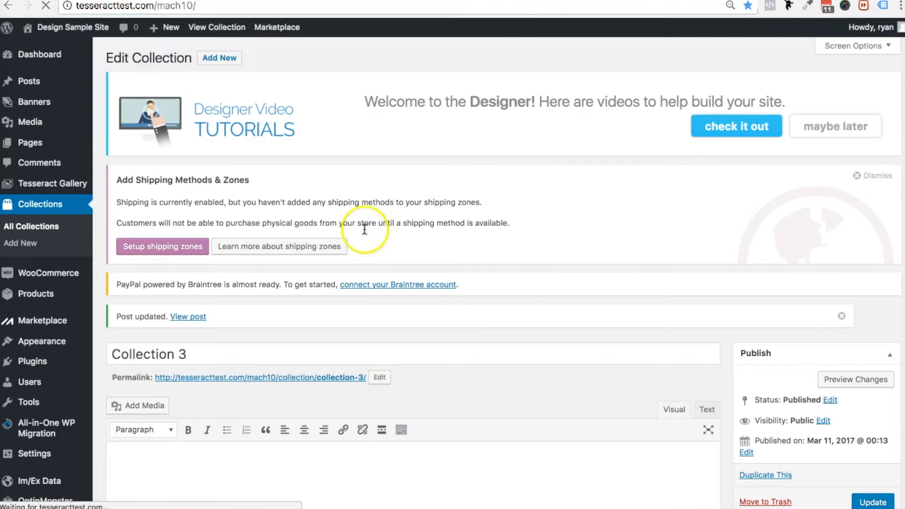
pyautogui.press('Return')
pyautogui.scroll(-7, 460, 344)
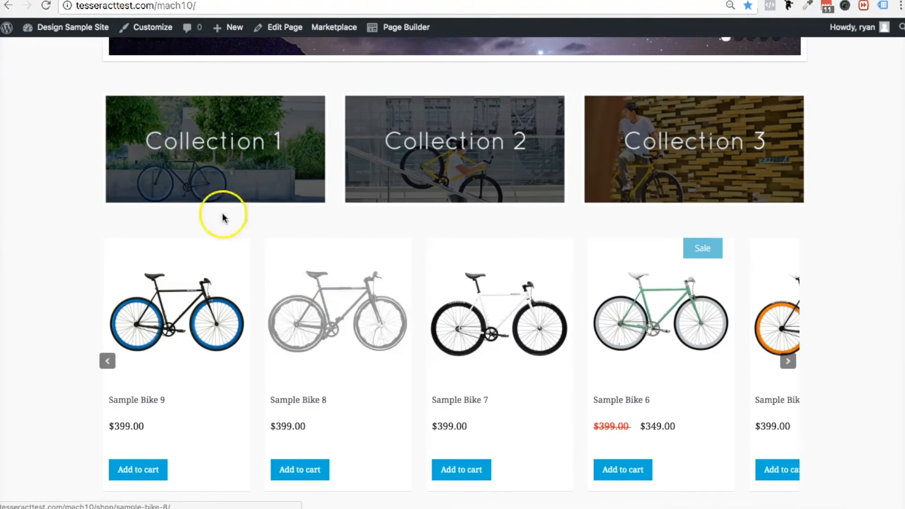
pyautogui.click(254, 163)
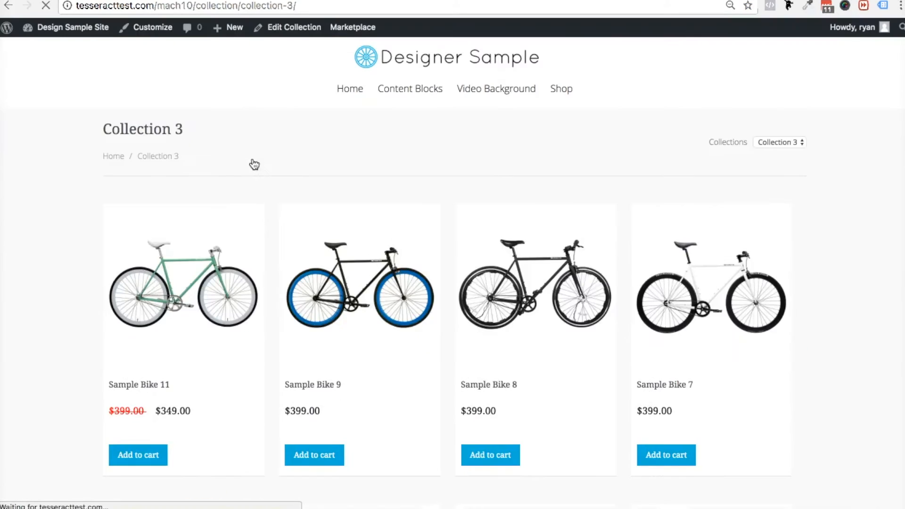
pyautogui.scroll(-3, 439, 131)
pyautogui.scroll(-10, 437, 330)
pyautogui.scroll(15, 436, 330)
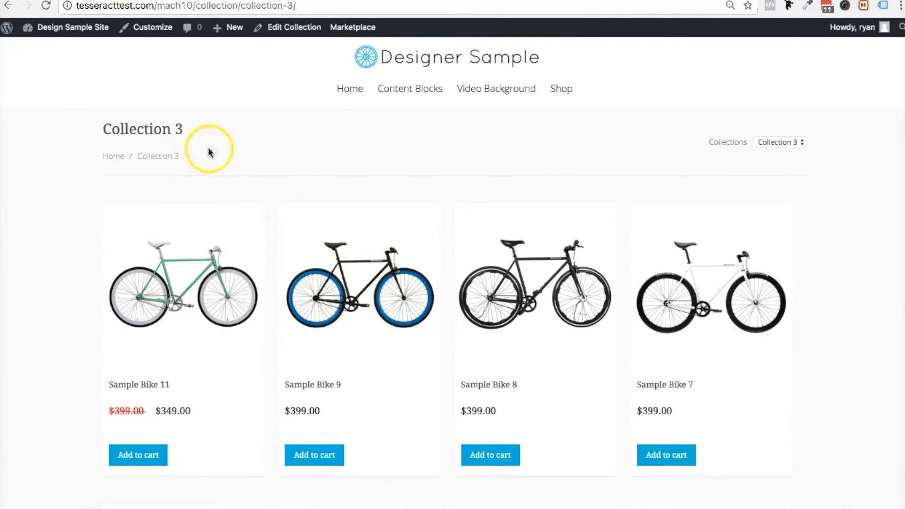
# Step: Go back to the home page and look over its banner, collection tiles and product row
pyautogui.click(5, 7)
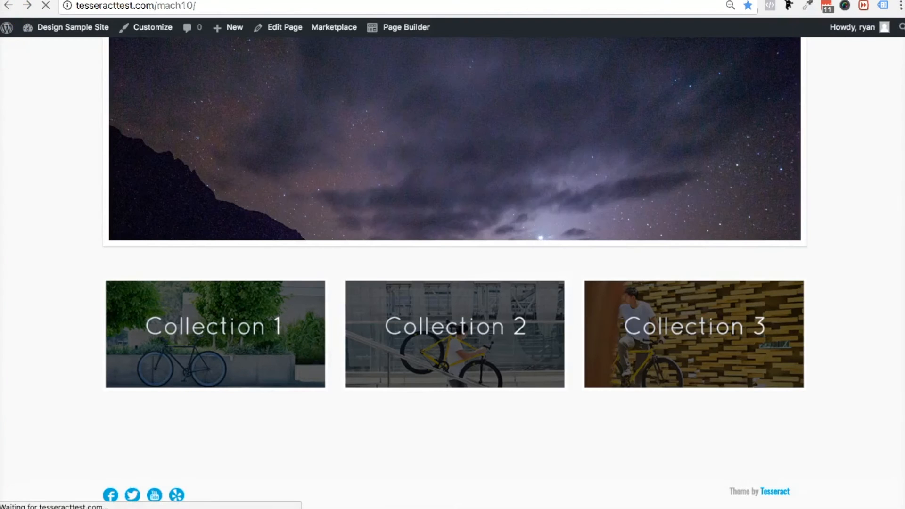
pyautogui.scroll(-3, 44, 228)
pyautogui.scroll(3, 45, 228)
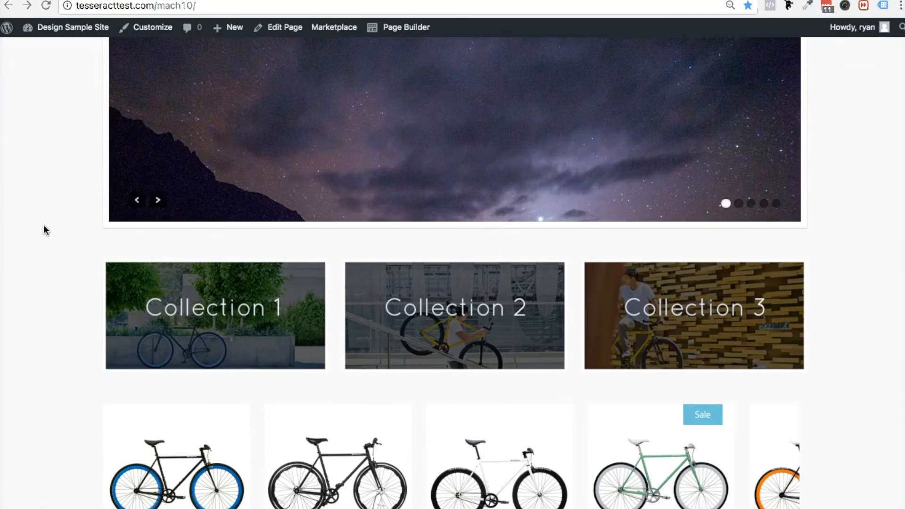
pyautogui.scroll(-1, 44, 228)
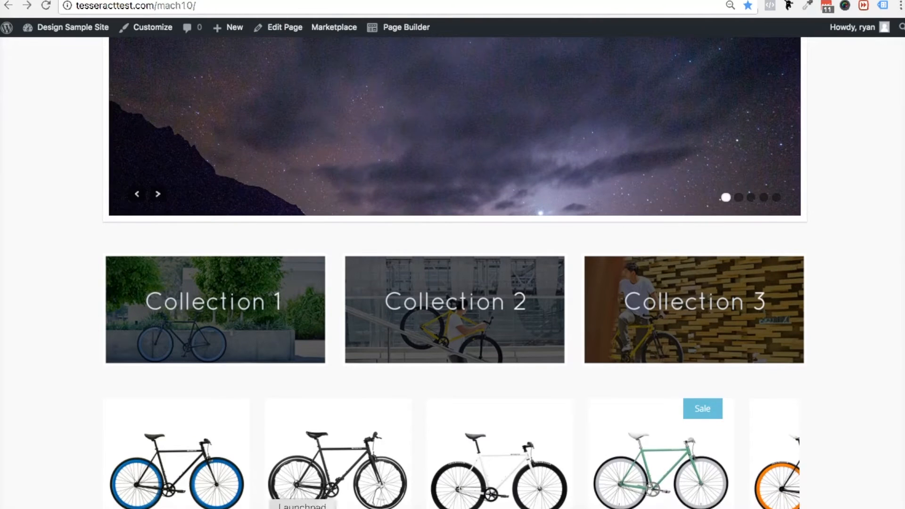
# Step: Switch to the Woocommerce-Deisgner Settings.rtf outline in TextEdit and highlight the Banners, Collections and Shop page items in turn
pyautogui.click(414, 508)
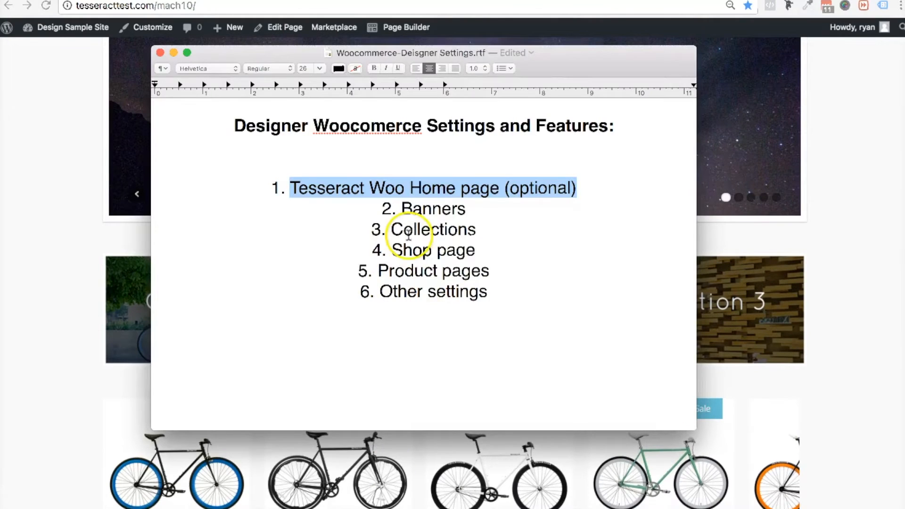
pyautogui.doubleClick(424, 209)
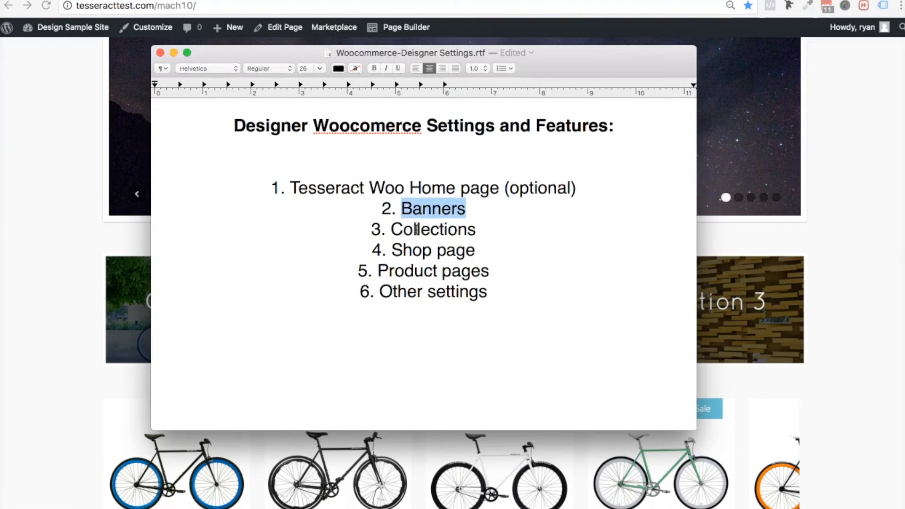
pyautogui.doubleClick(417, 230)
pyautogui.click(410, 251)
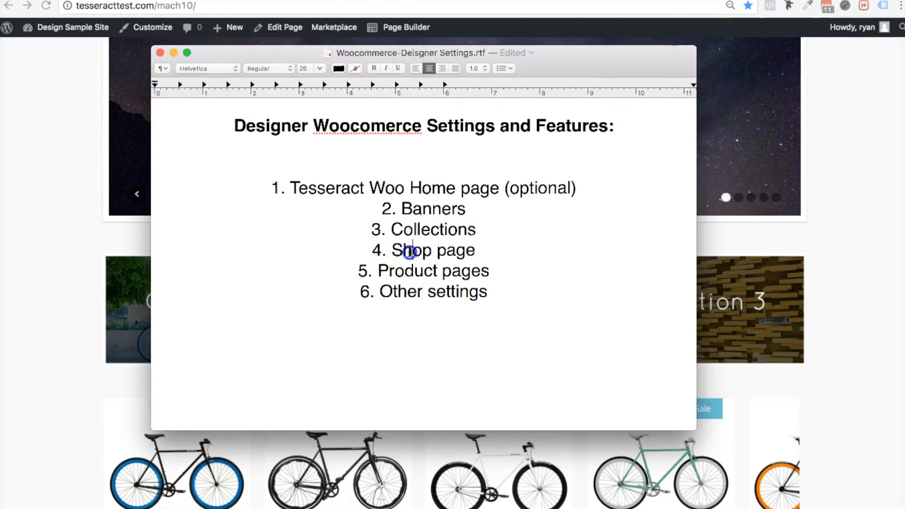
pyautogui.click(478, 251)
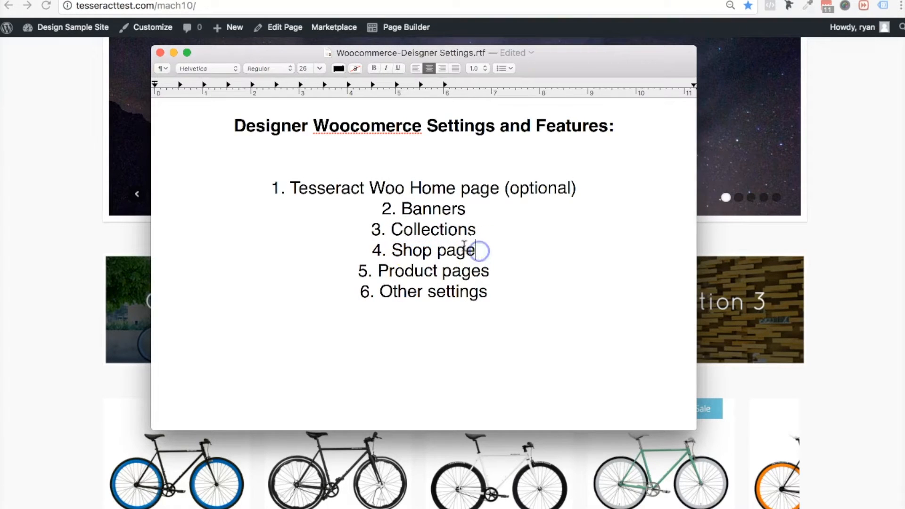
pyautogui.moveTo(392, 249); pyautogui.dragTo(476, 251)
# Step: Switch back to the browser and advance the home page's product carousel one set, returning it to the first set
pyautogui.click(843, 356)
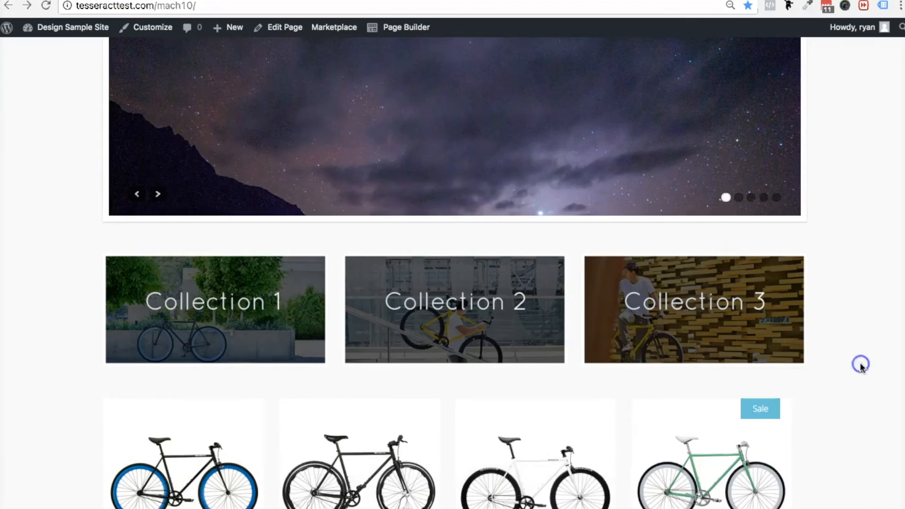
pyautogui.scroll(-3, 820, 428)
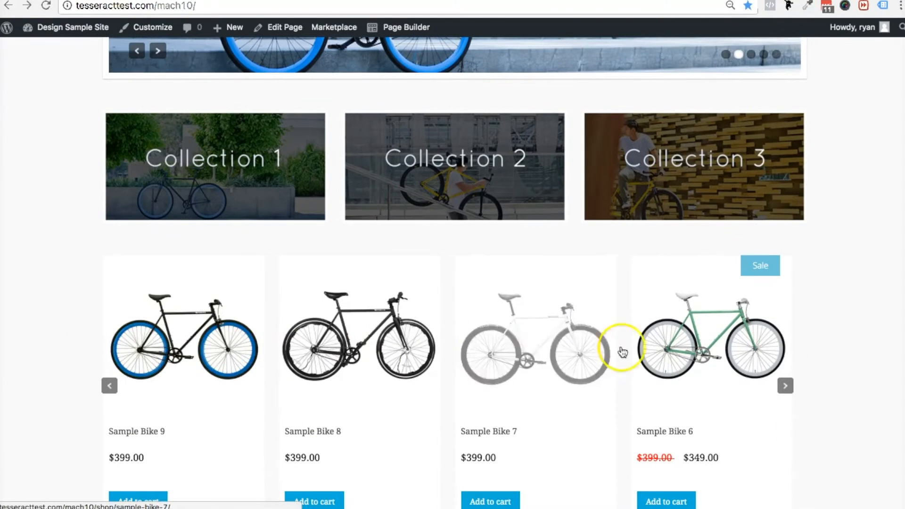
pyautogui.scroll(-2, 842, 319)
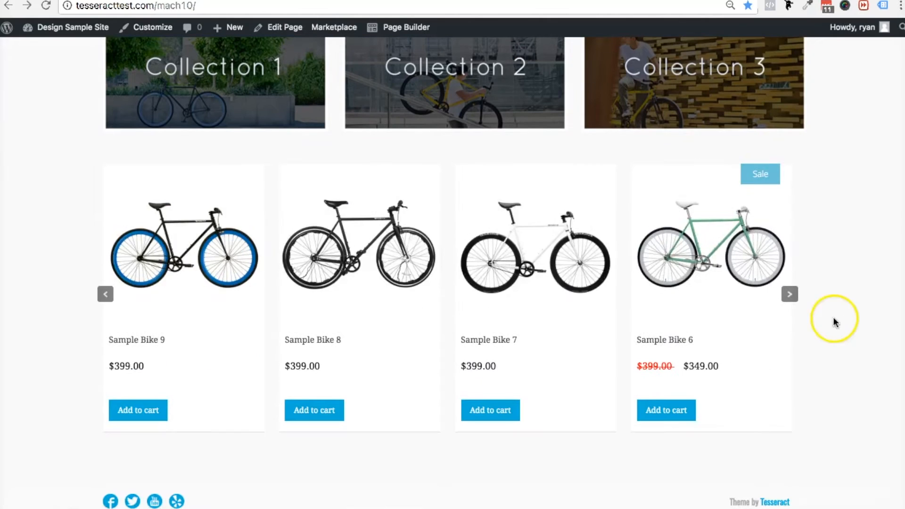
pyautogui.click(785, 294)
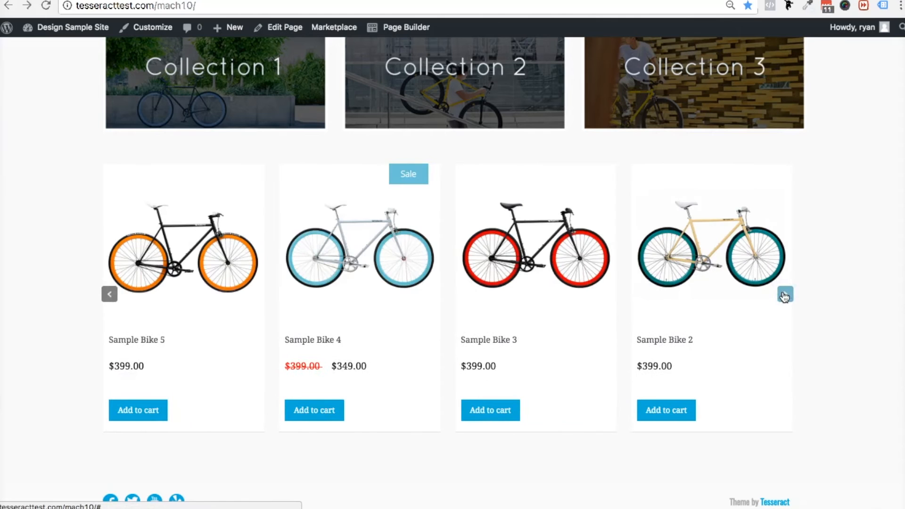
pyautogui.click(106, 295)
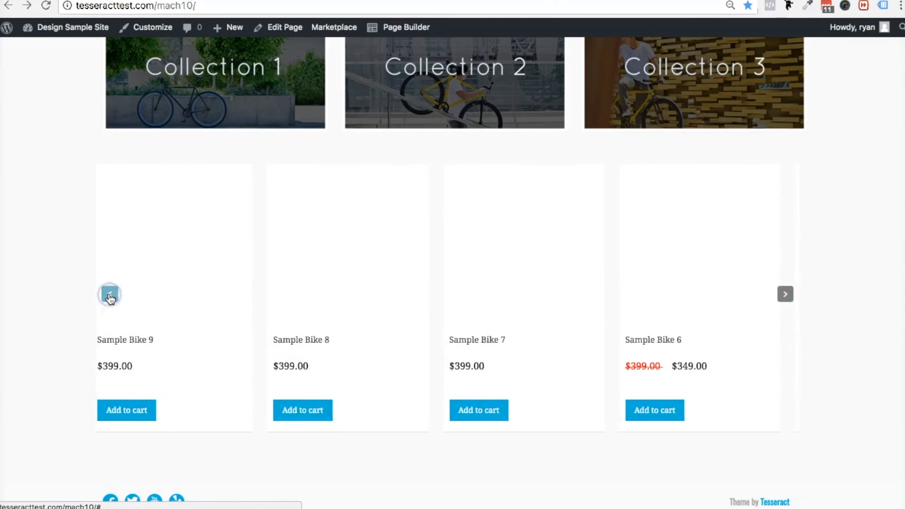
pyautogui.scroll(8, 30, 207)
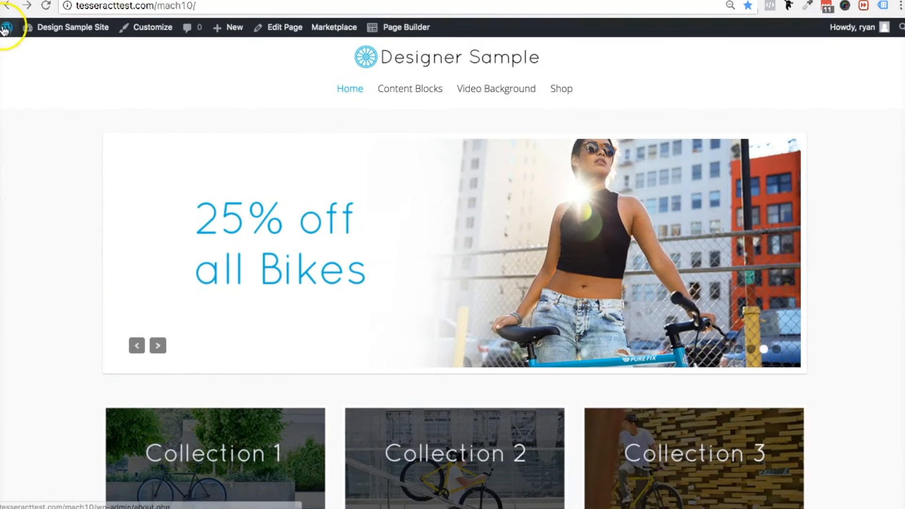
# Step: Return to the site admin, list the products and open Sample Bike 11 for editing
pyautogui.moveTo(7, 32)
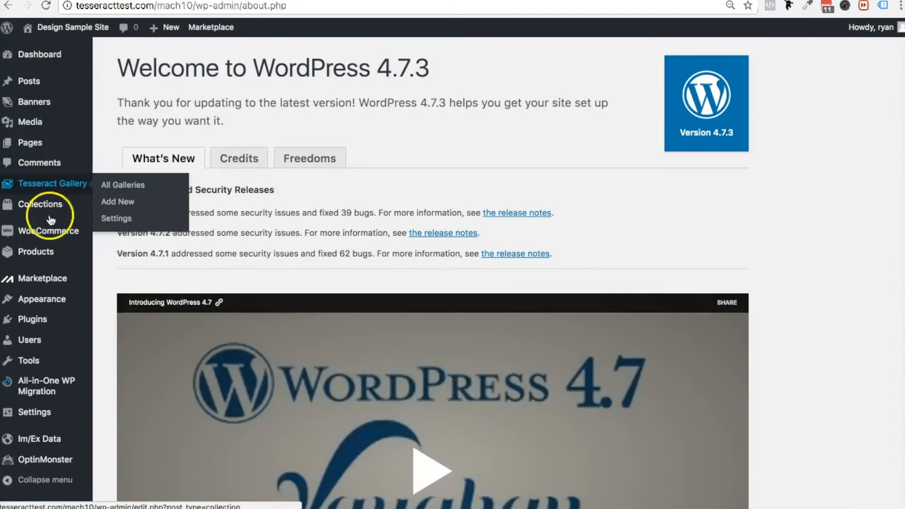
pyautogui.moveTo(59, 251)
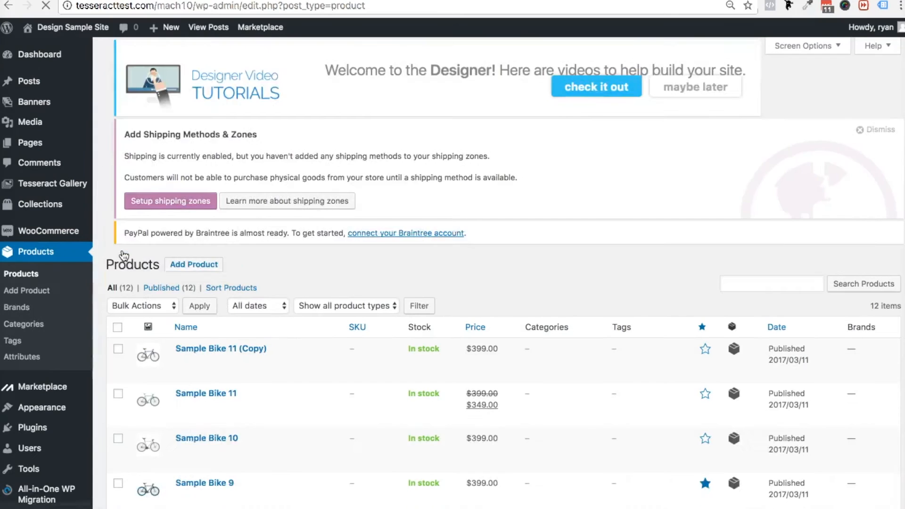
pyautogui.scroll(-3, 360, 335)
pyautogui.moveTo(214, 281)
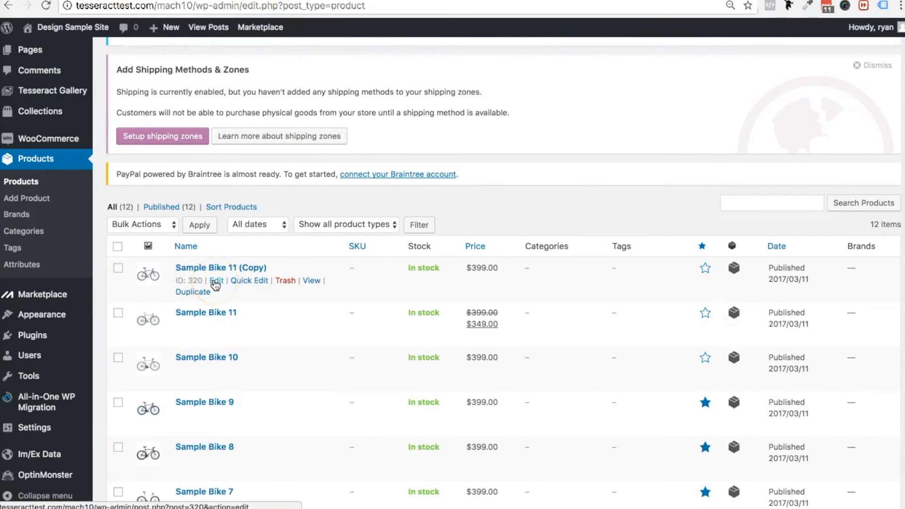
pyautogui.click(216, 325)
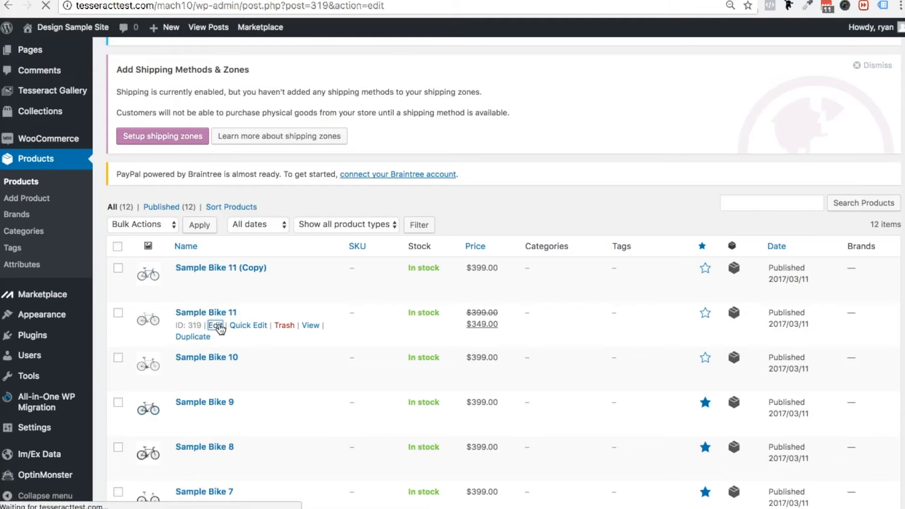
pyautogui.scroll(-4, 654, 274)
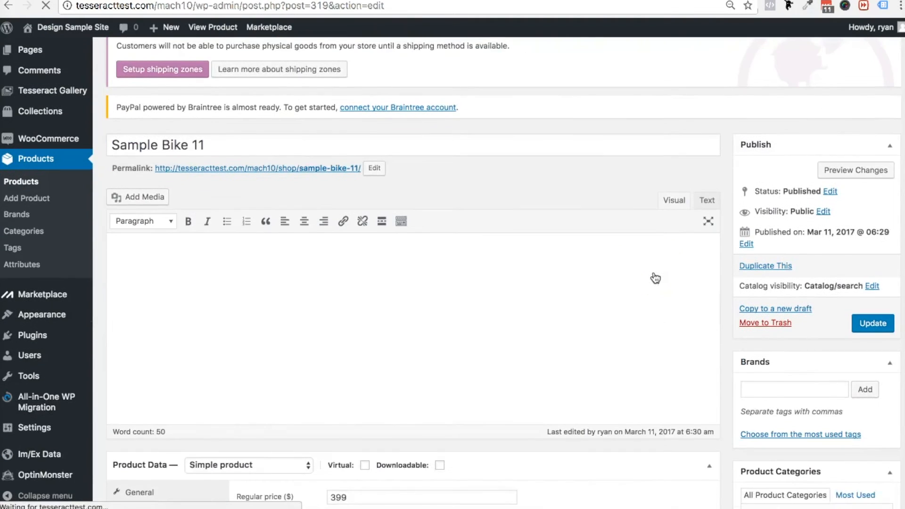
pyautogui.scroll(-2, 655, 278)
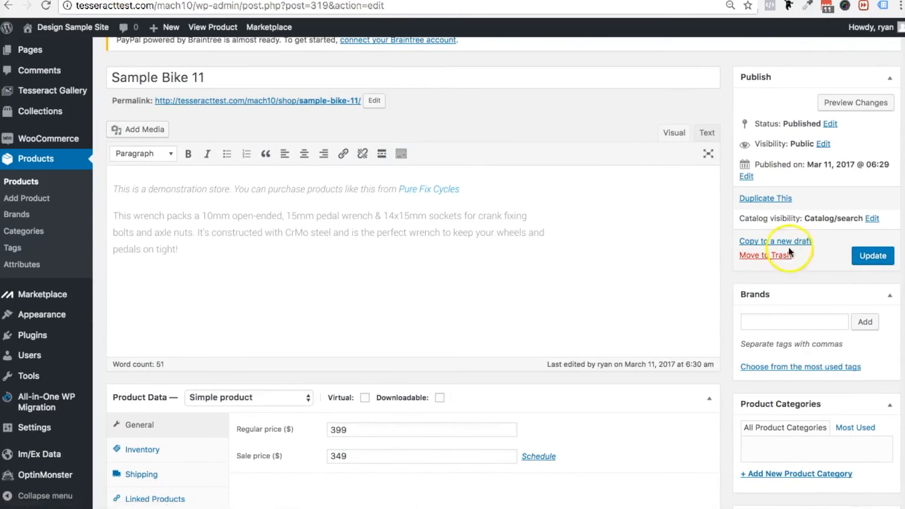
# Step: Examine the catalog visibility options of Sample Bike 11 and close them without changes
pyautogui.click(872, 218)
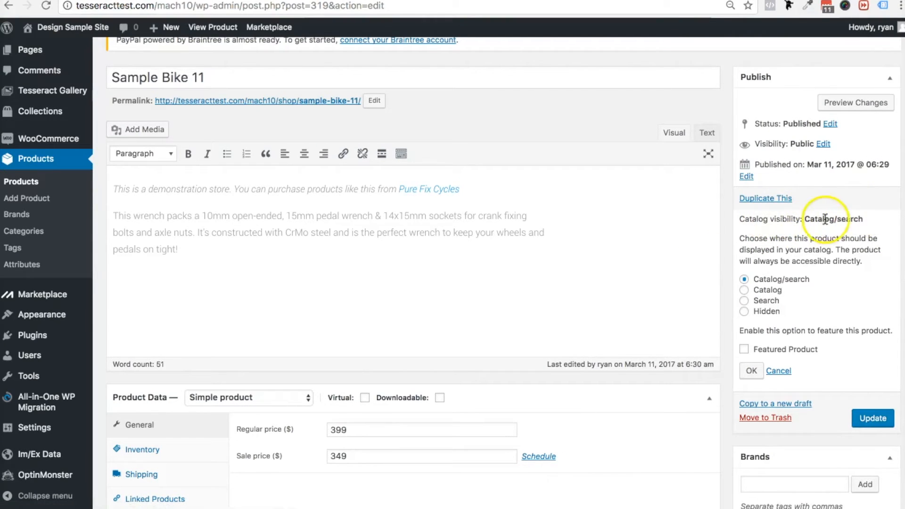
pyautogui.click(786, 369)
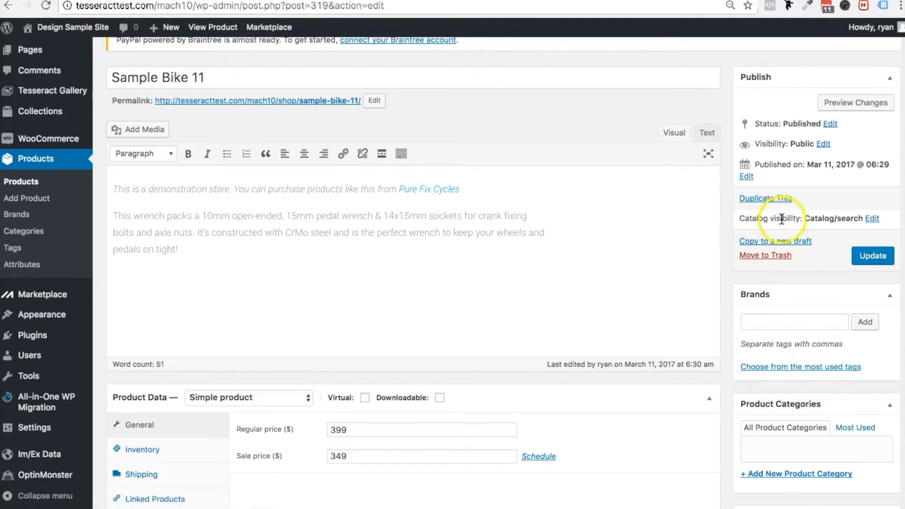
pyautogui.doubleClick(811, 217)
pyautogui.doubleClick(847, 217)
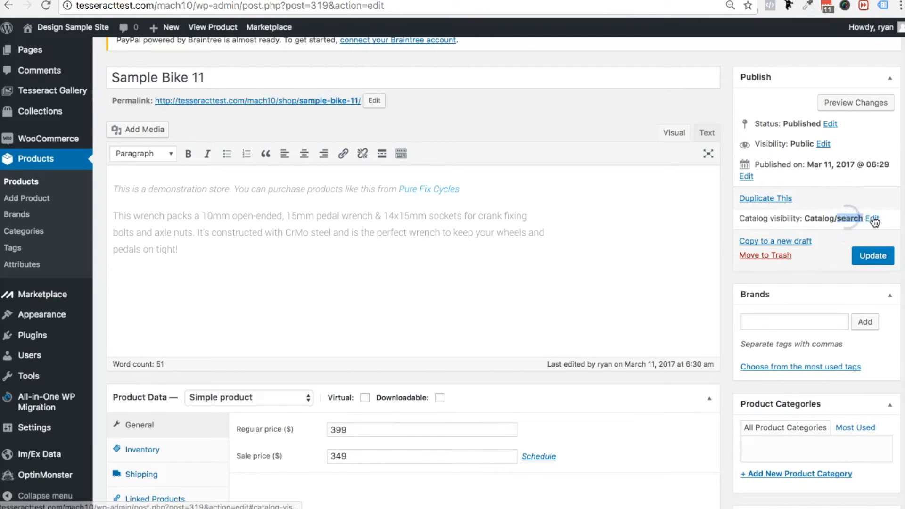
# Step: Mark Sample Bike 11 as a featured product, update it and view its live product page
pyautogui.click(872, 219)
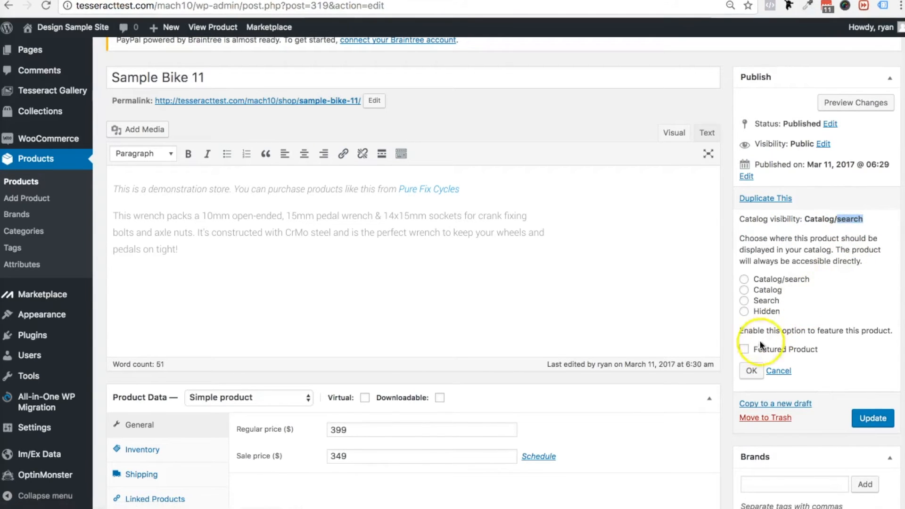
pyautogui.click(744, 350)
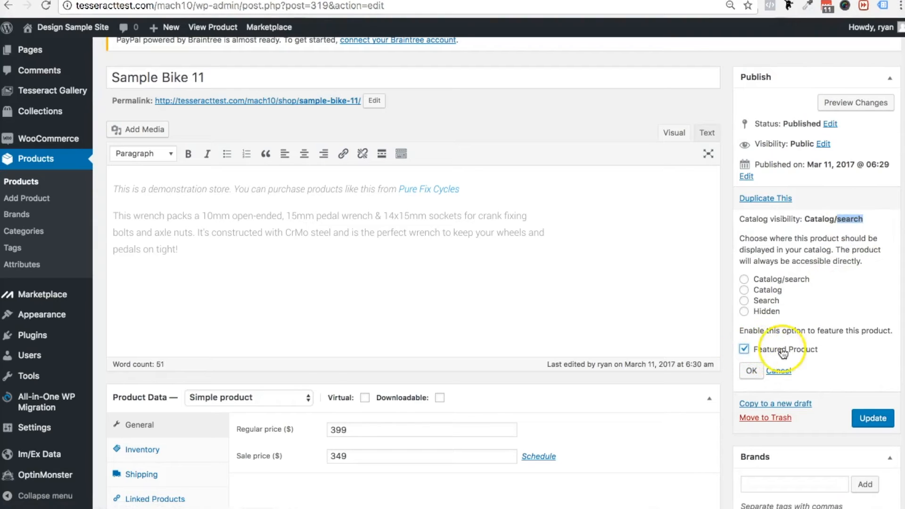
pyautogui.click(751, 371)
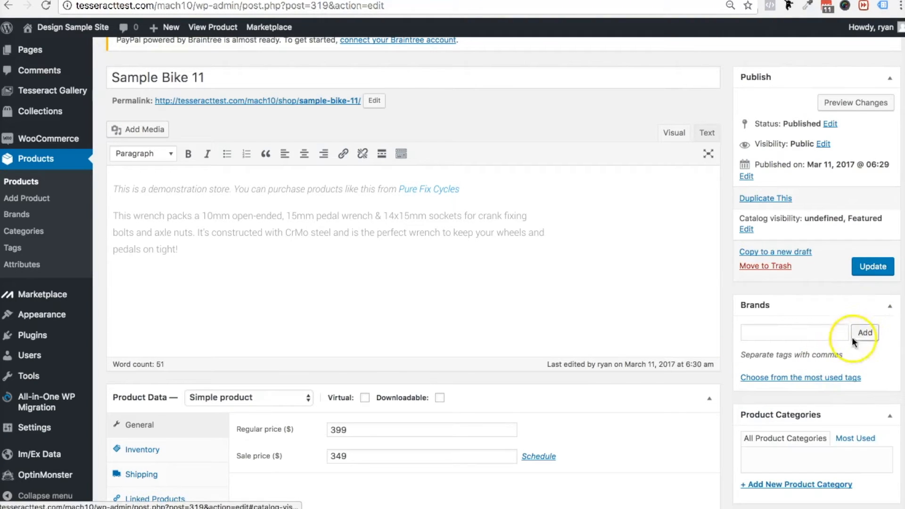
pyautogui.click(866, 273)
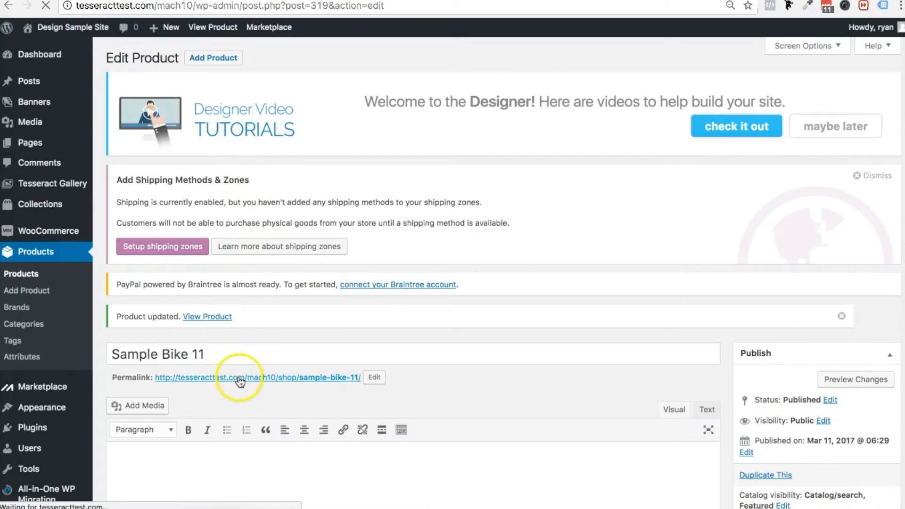
pyautogui.click(241, 381)
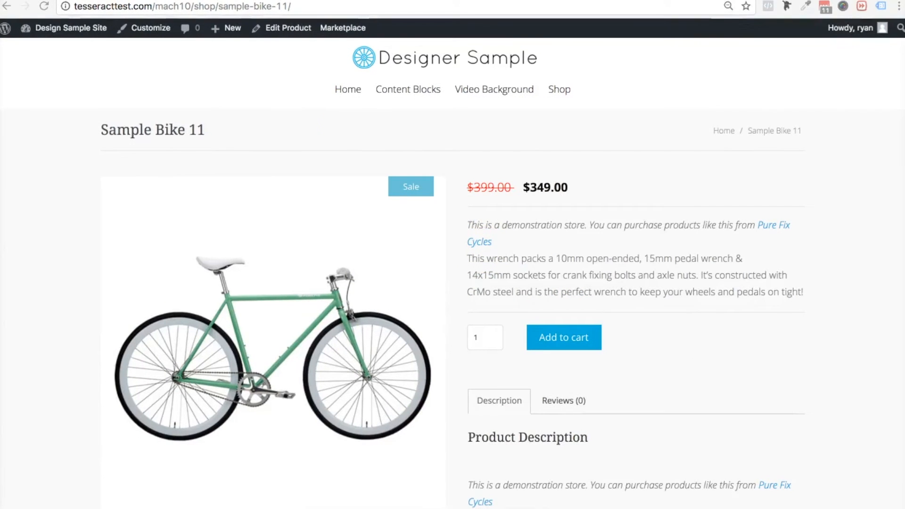
# Step: Go to the store's home page, advance the featured product carousel to its last bikes and bring it back
pyautogui.scroll(-5, 612, 268)
pyautogui.scroll(5, 606, 284)
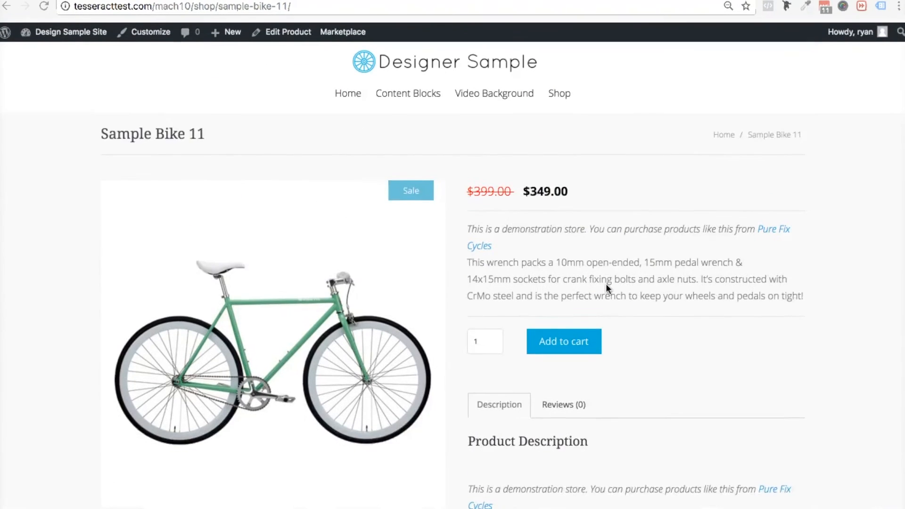
pyautogui.click(346, 89)
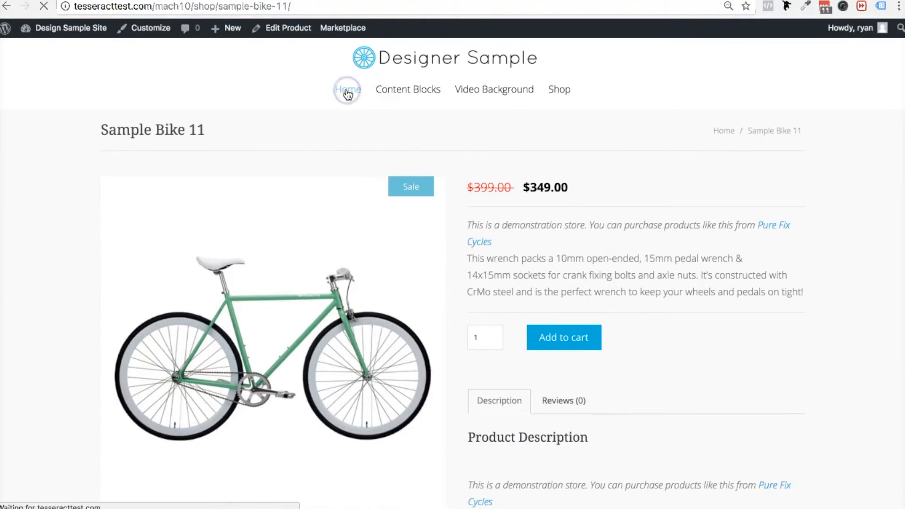
pyautogui.scroll(-8, 650, 311)
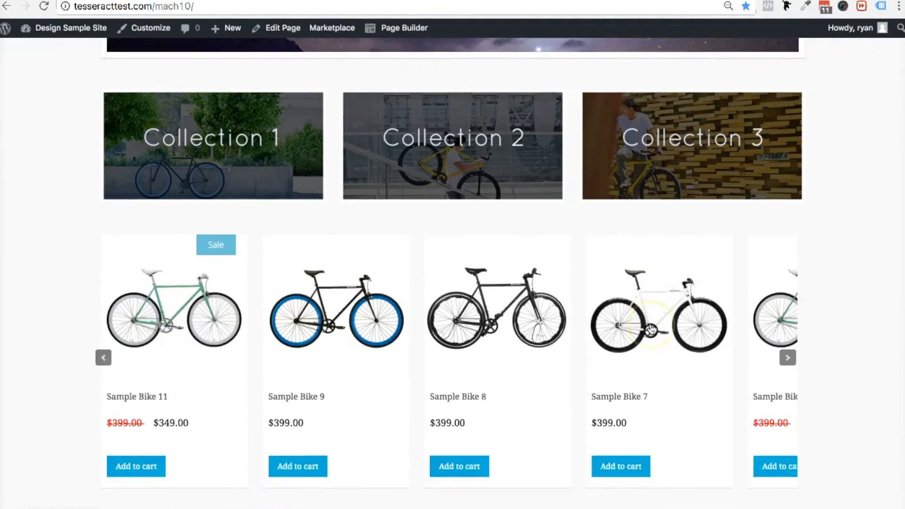
pyautogui.click(785, 298)
pyautogui.click(786, 300)
pyautogui.click(785, 298)
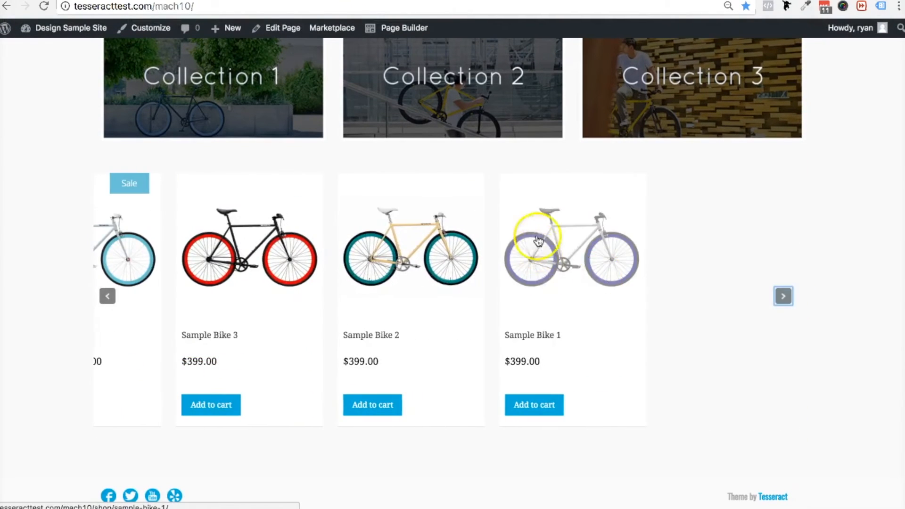
pyautogui.click(109, 298)
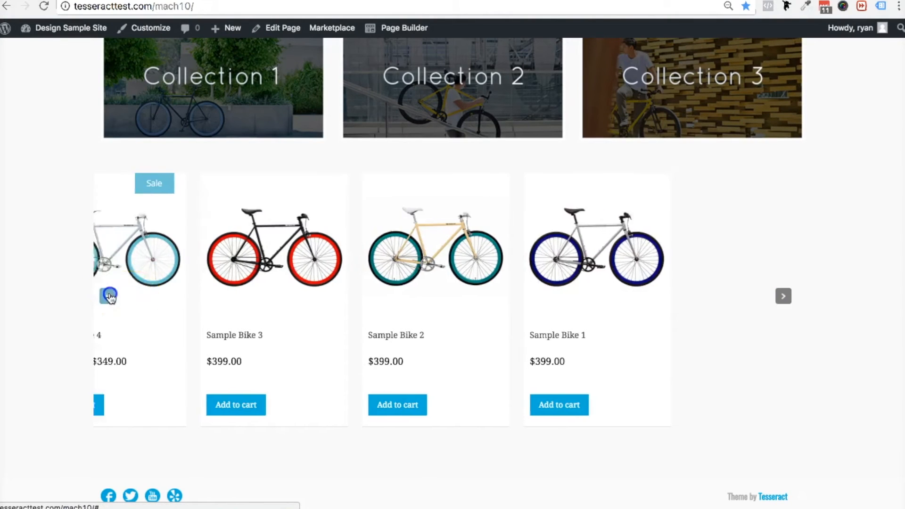
pyautogui.click(110, 298)
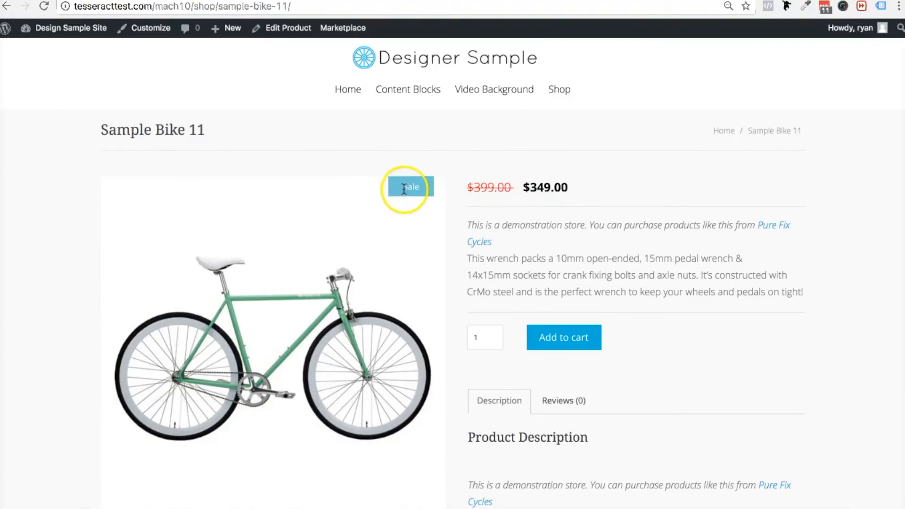
# Step: Edit Sample Bike 11, set its sale price to 249, update it and view its live product page
pyautogui.click(286, 33)
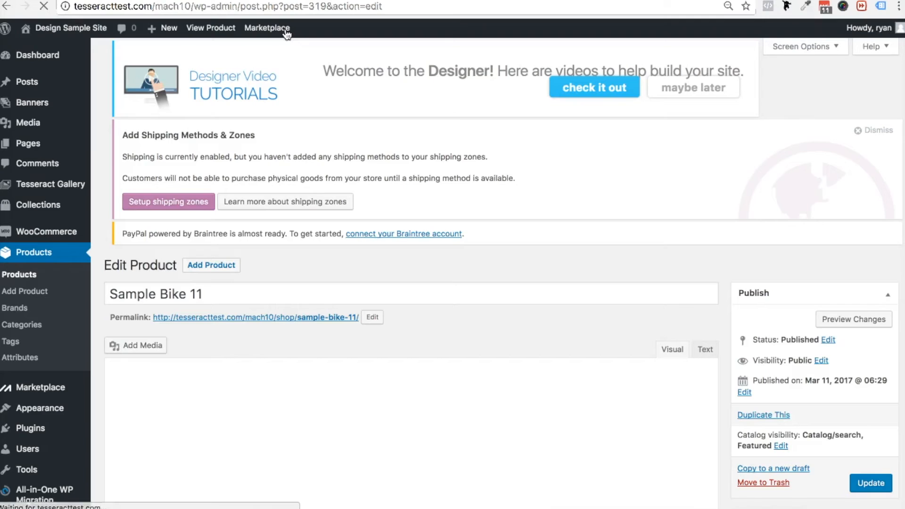
pyautogui.scroll(-10, 611, 363)
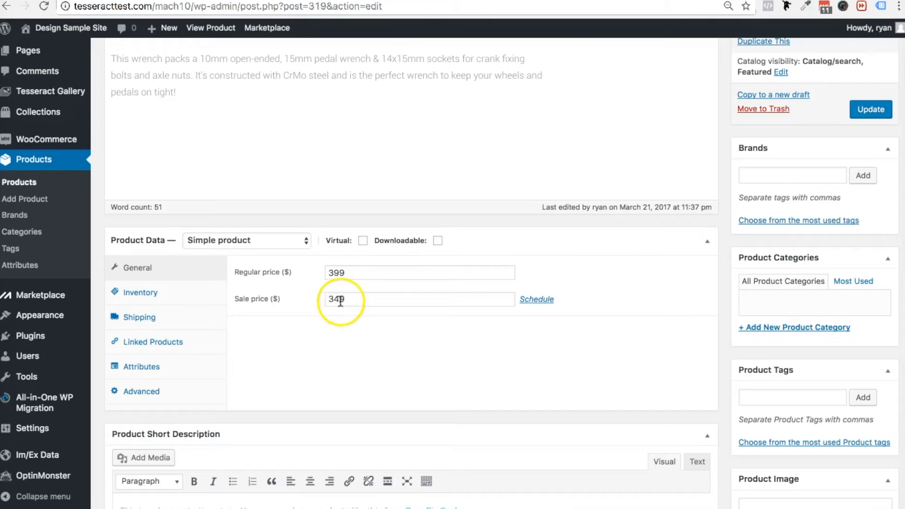
pyautogui.click(315, 302)
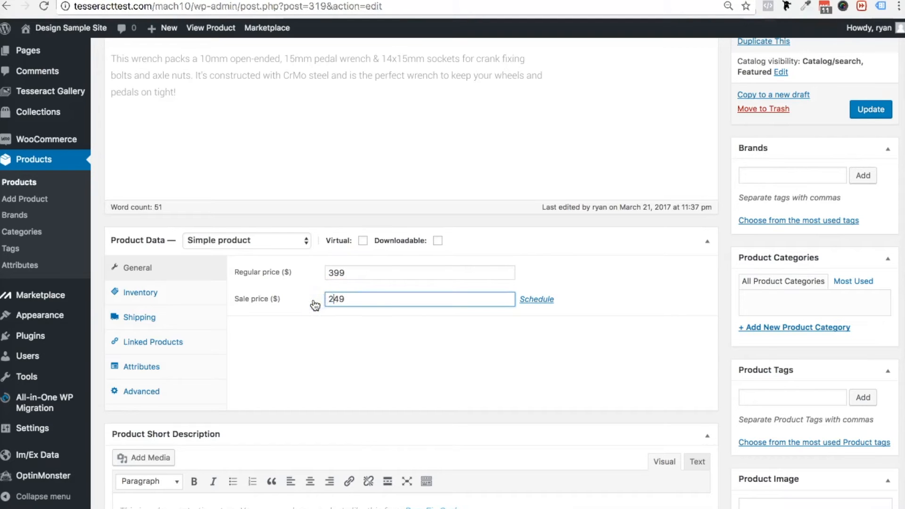
pyautogui.click(878, 113)
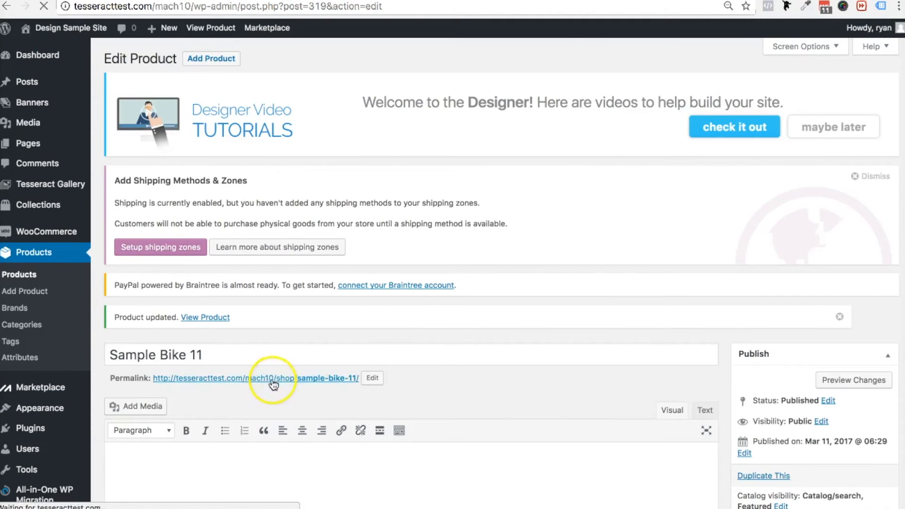
pyautogui.click(272, 382)
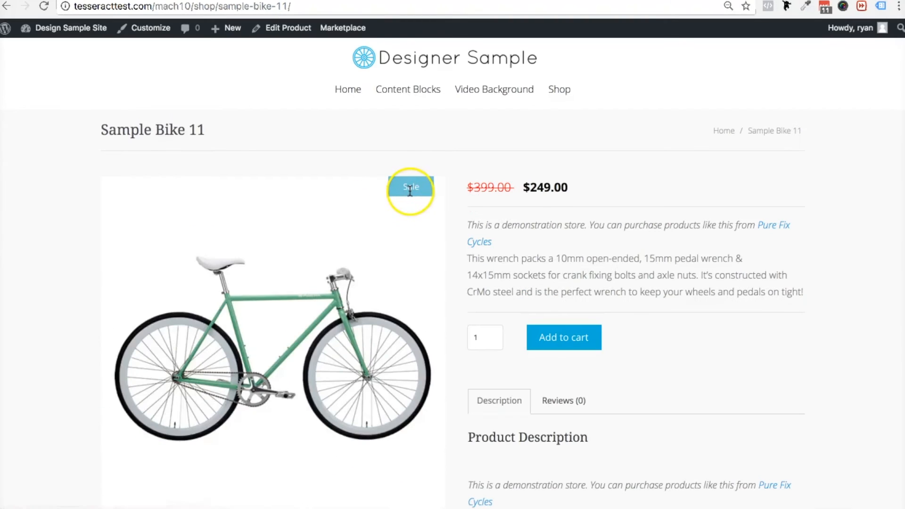
# Step: Examine the prices, short description, full description and gallery thumbnails on Sample Bike 11's live page
pyautogui.moveTo(465, 189); pyautogui.dragTo(508, 189)
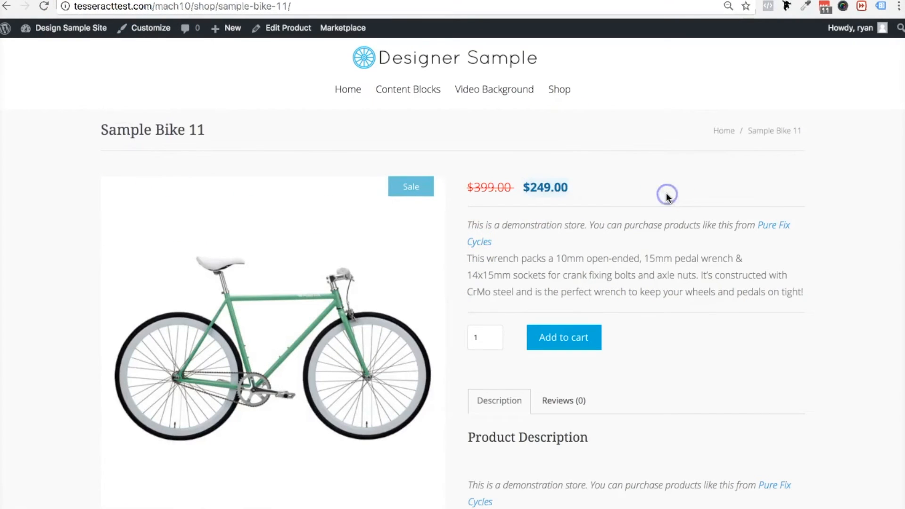
pyautogui.scroll(-5, 667, 262)
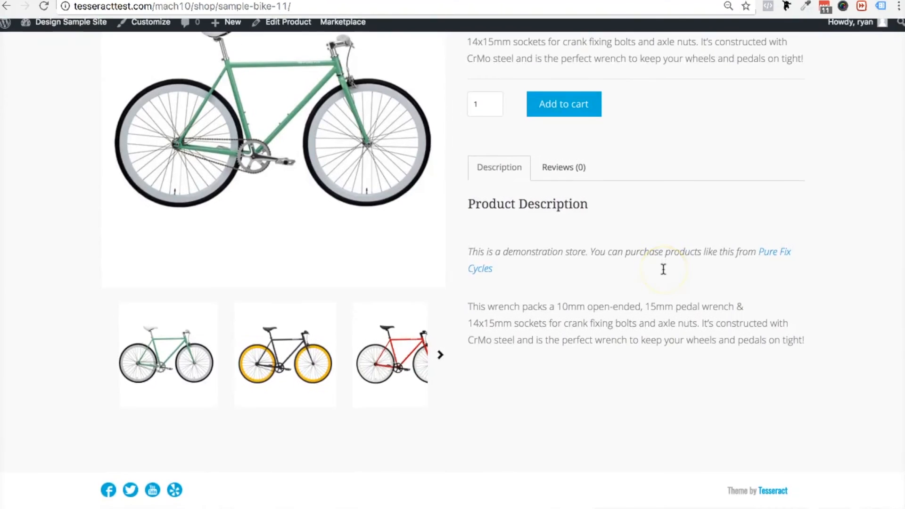
pyautogui.scroll(5, 661, 301)
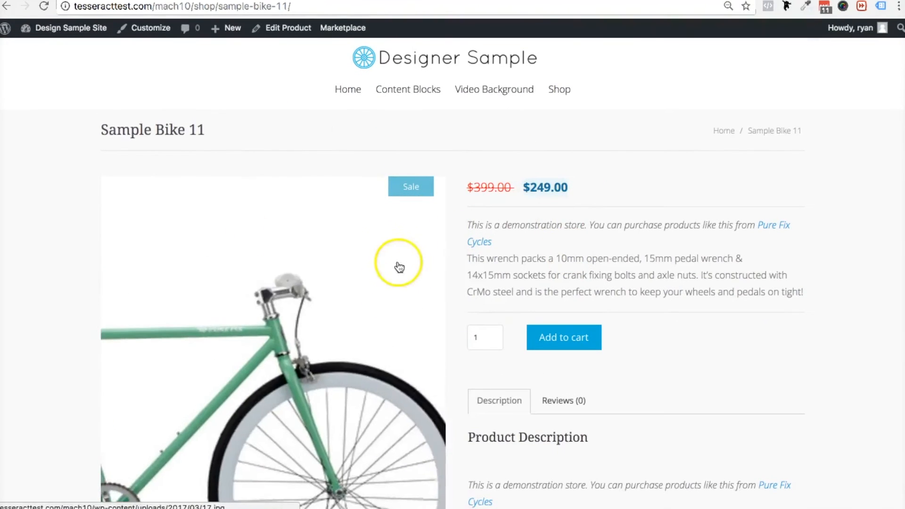
pyautogui.scroll(-4, 398, 288)
pyautogui.scroll(2, 398, 288)
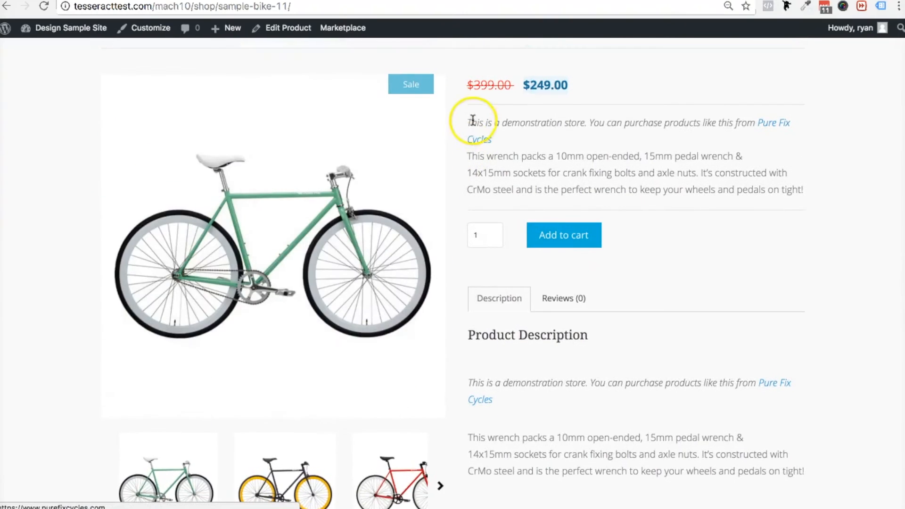
pyautogui.moveTo(471, 116); pyautogui.dragTo(686, 190)
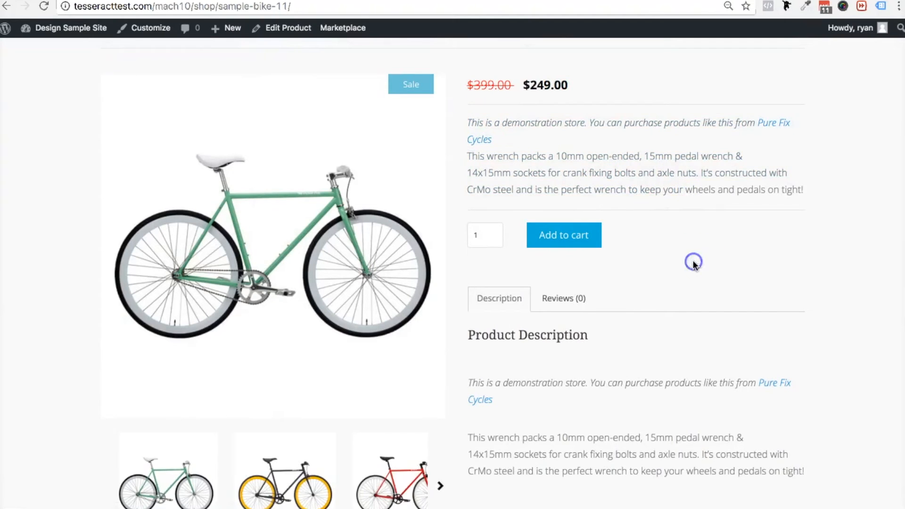
pyautogui.scroll(-3, 694, 263)
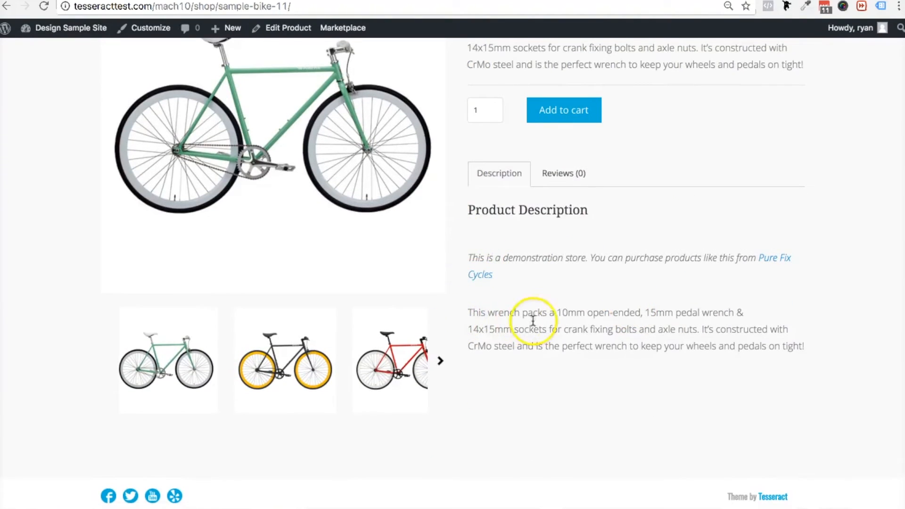
pyautogui.scroll(5, 532, 320)
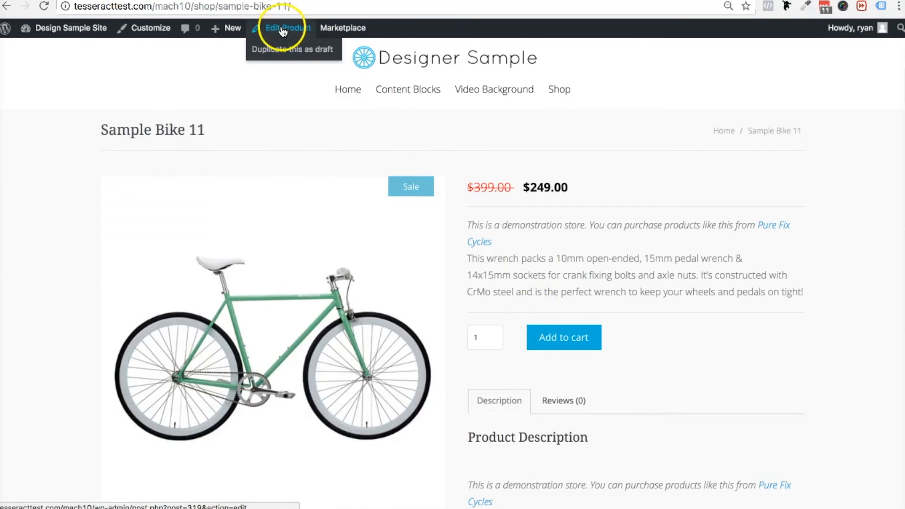
# Step: Reopen Sample Bike 11 for editing and examine its main description text and price settings
pyautogui.click(283, 31)
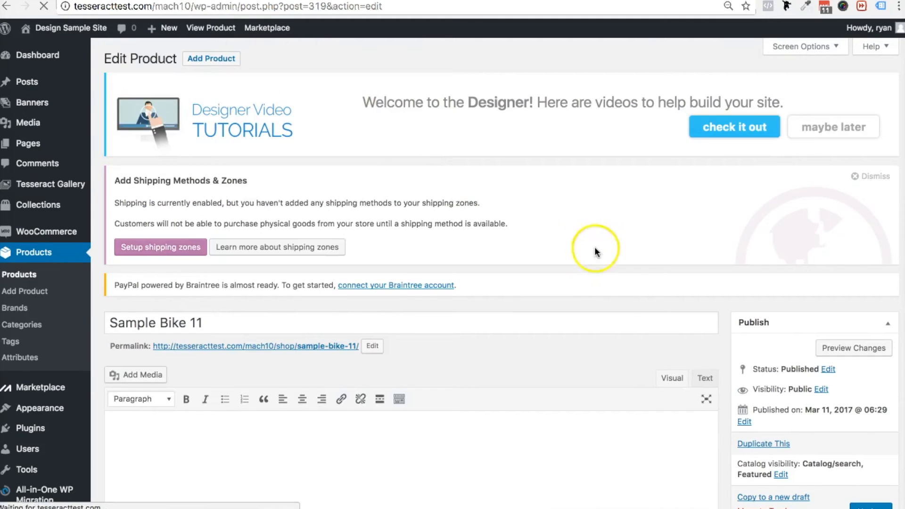
pyautogui.scroll(-1, 629, 284)
pyautogui.scroll(-2, 629, 285)
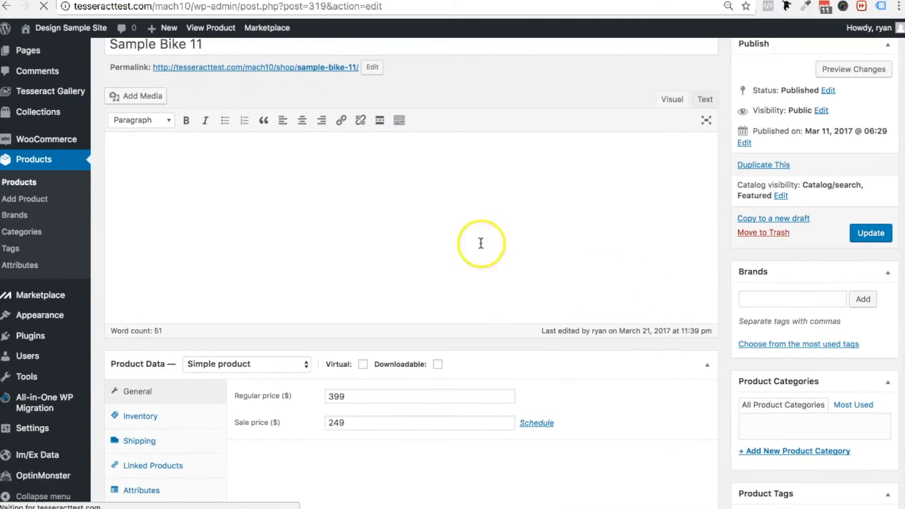
pyautogui.click(424, 245)
pyautogui.moveTo(266, 221); pyautogui.dragTo(124, 156)
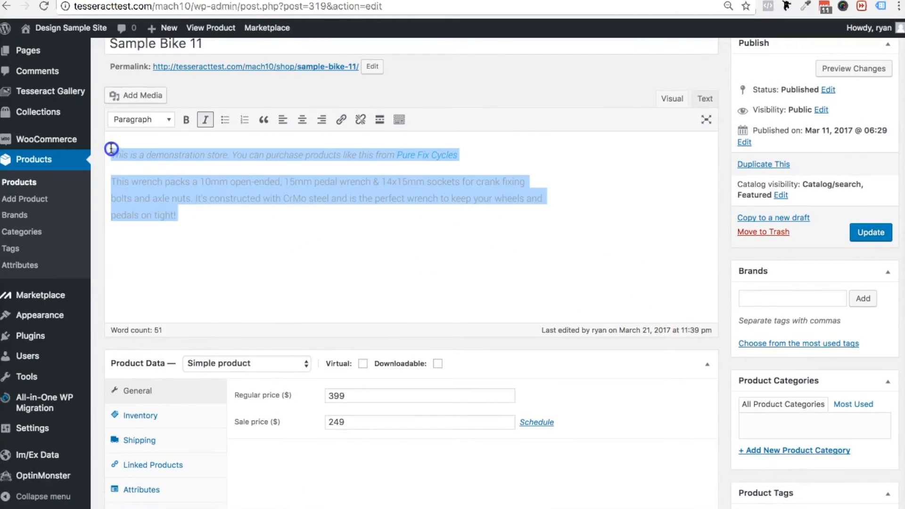
pyautogui.scroll(-3, 327, 228)
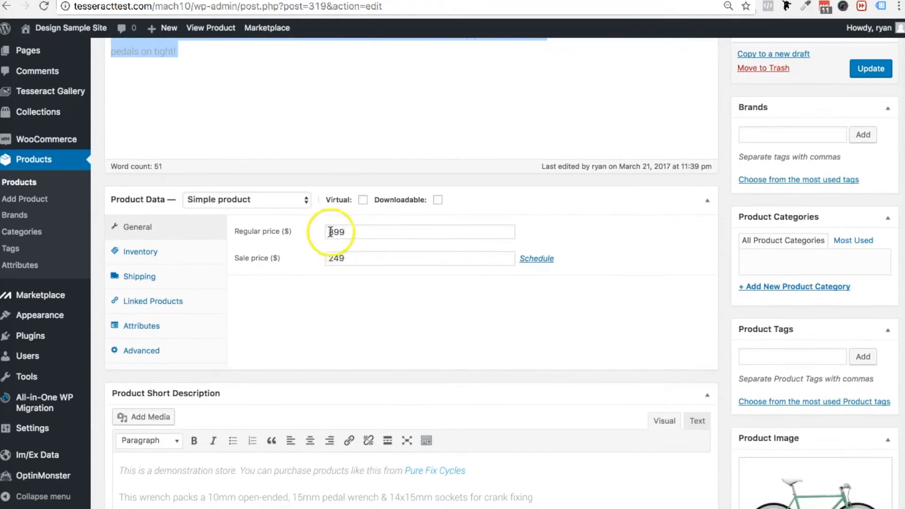
# Step: Inspect the product's inventory settings, including the SKU, and return to its general pricing settings
pyautogui.click(179, 255)
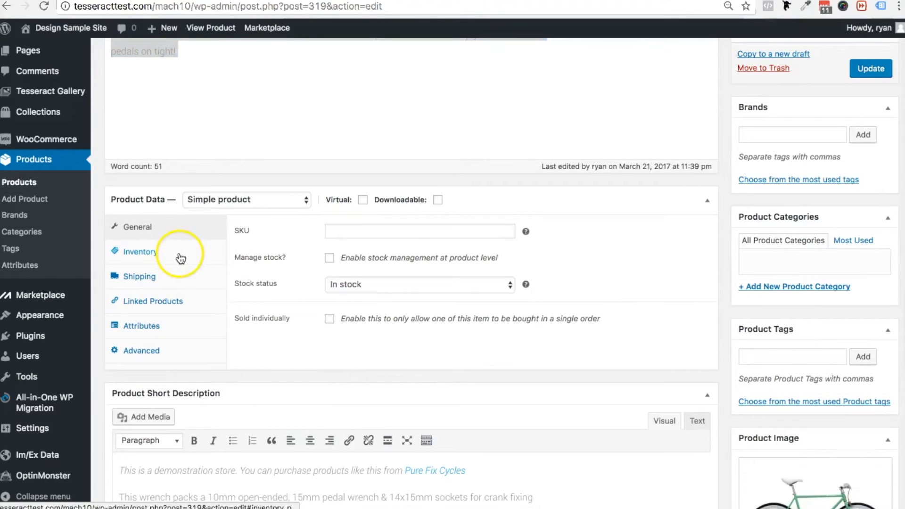
pyautogui.click(361, 229)
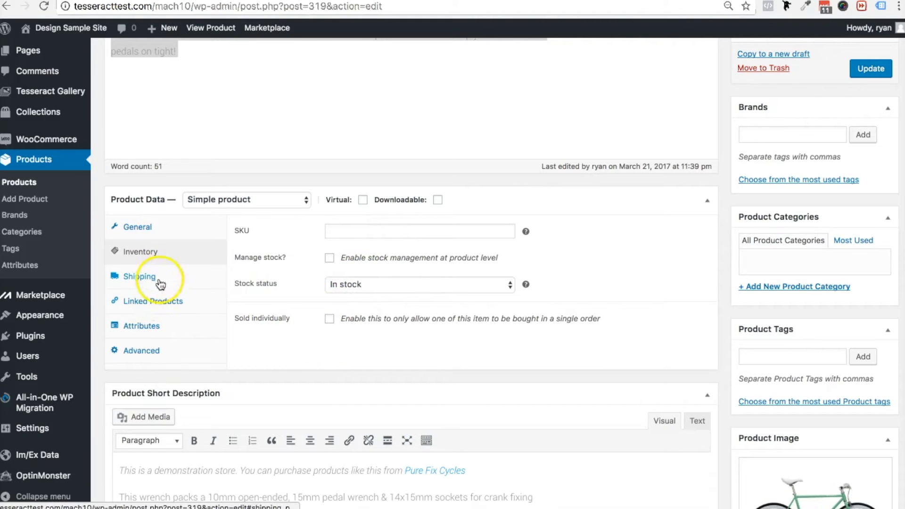
pyautogui.click(161, 232)
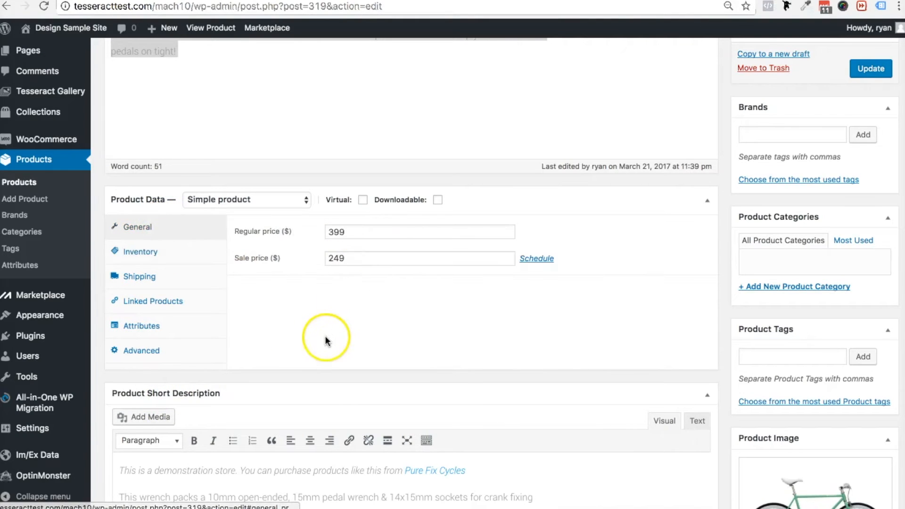
# Step: Examine Sample Bike 11's short description, product tags, main product image and product gallery images
pyautogui.scroll(-5, 323, 337)
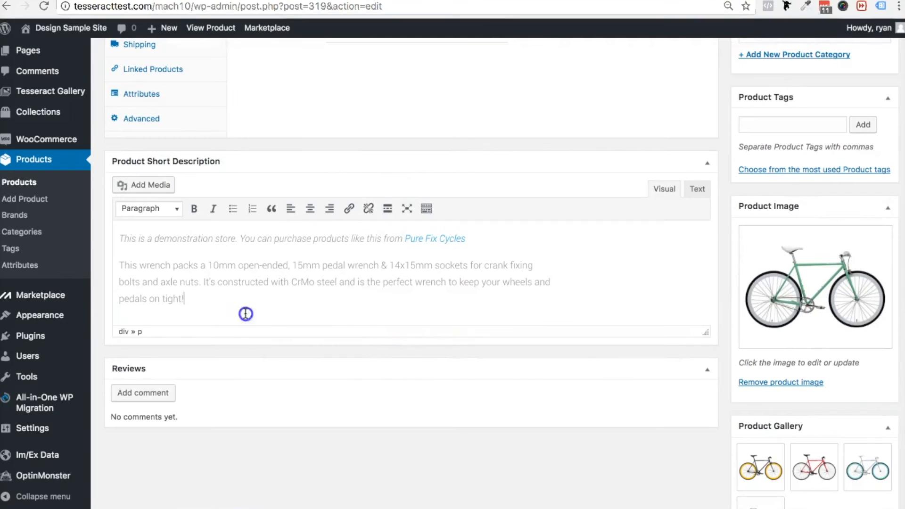
pyautogui.moveTo(246, 314); pyautogui.dragTo(103, 234)
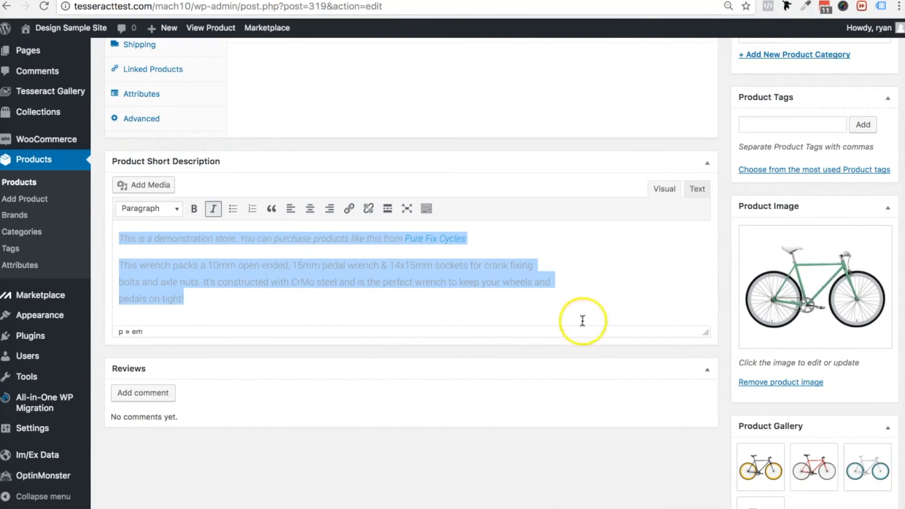
pyautogui.scroll(-5, 577, 372)
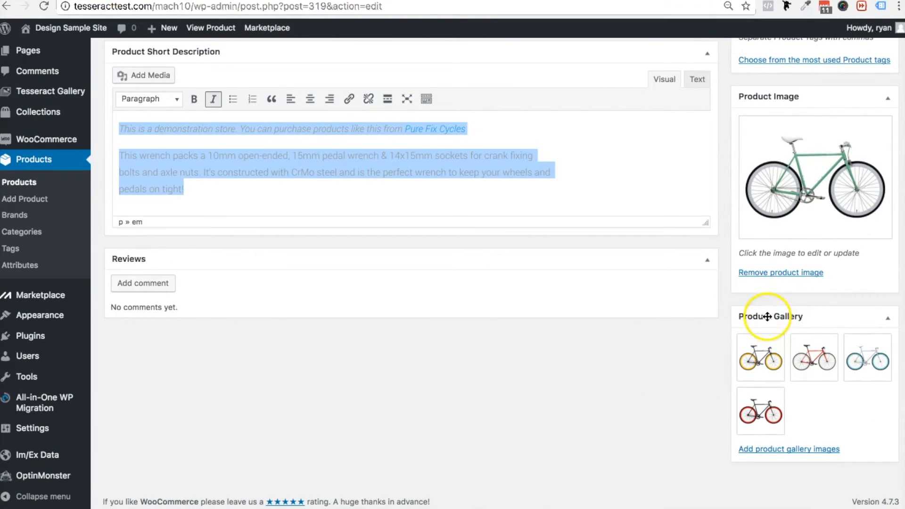
pyautogui.scroll(5, 776, 92)
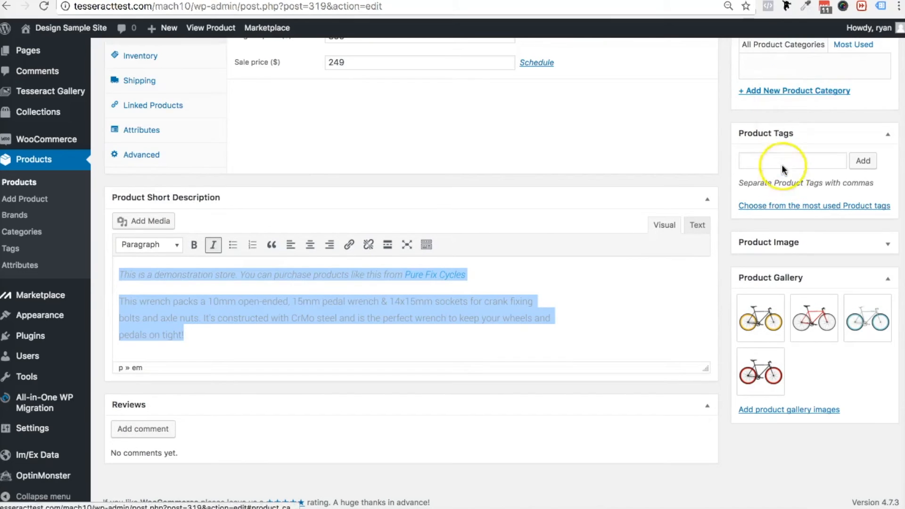
pyautogui.scroll(-3, 804, 255)
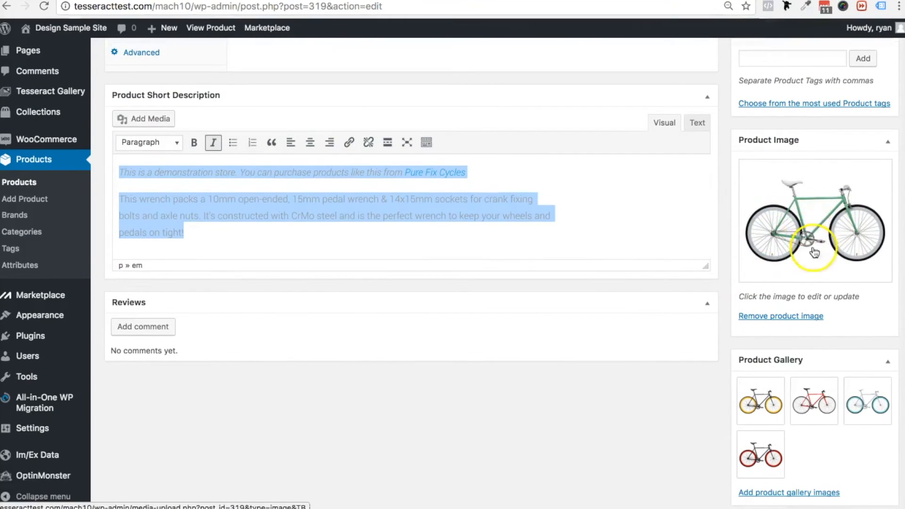
pyautogui.scroll(-1, 792, 302)
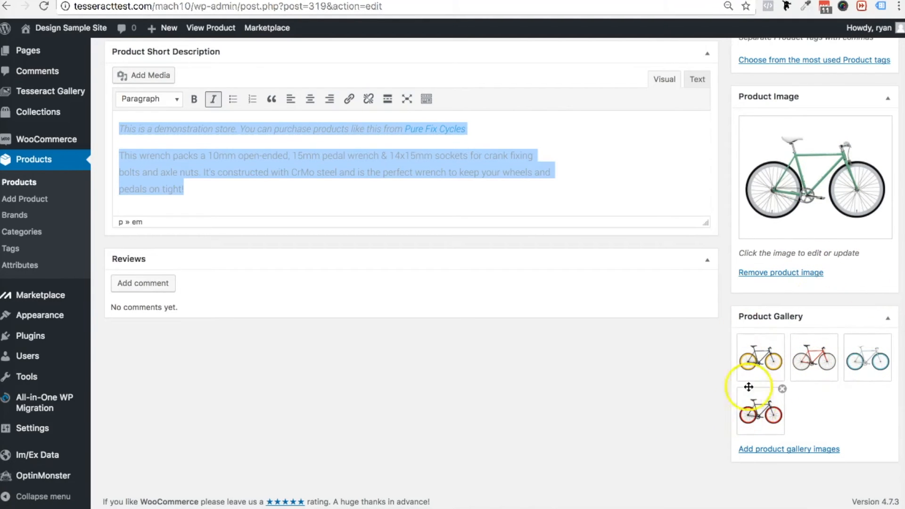
pyautogui.scroll(1, 679, 390)
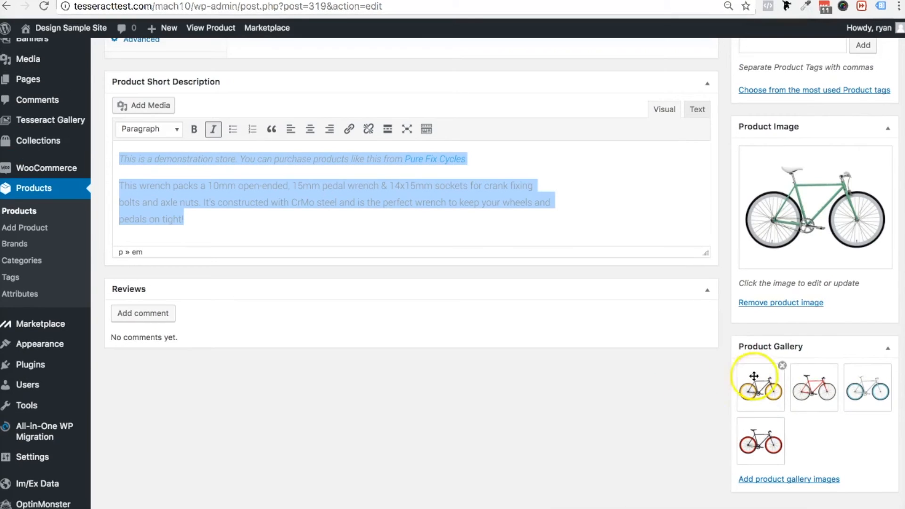
# Step: Start adding product gallery images, browse the bike photos in the media library and show the file upload option
pyautogui.click(771, 483)
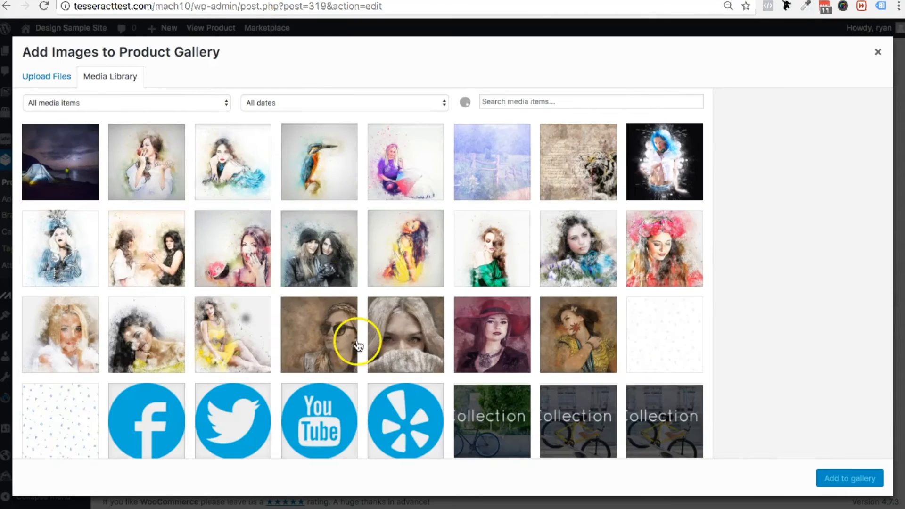
pyautogui.scroll(-10, 356, 346)
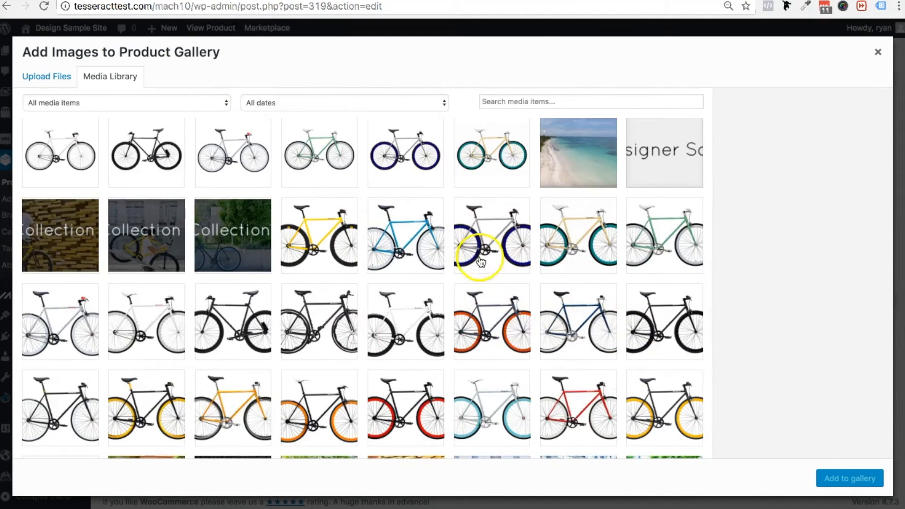
pyautogui.click(52, 76)
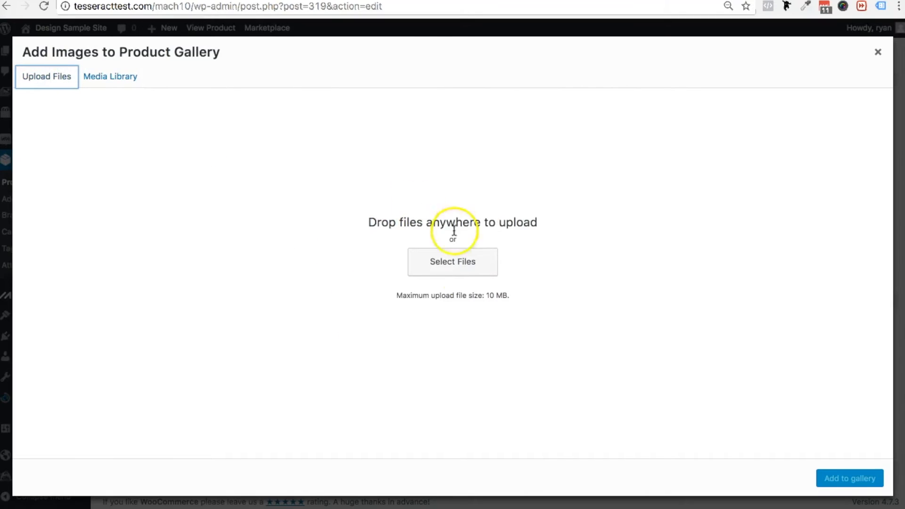
# Step: Close the product gallery image dialog without adding images and review Sample Bike 11's price settings and product category options
pyautogui.click(878, 51)
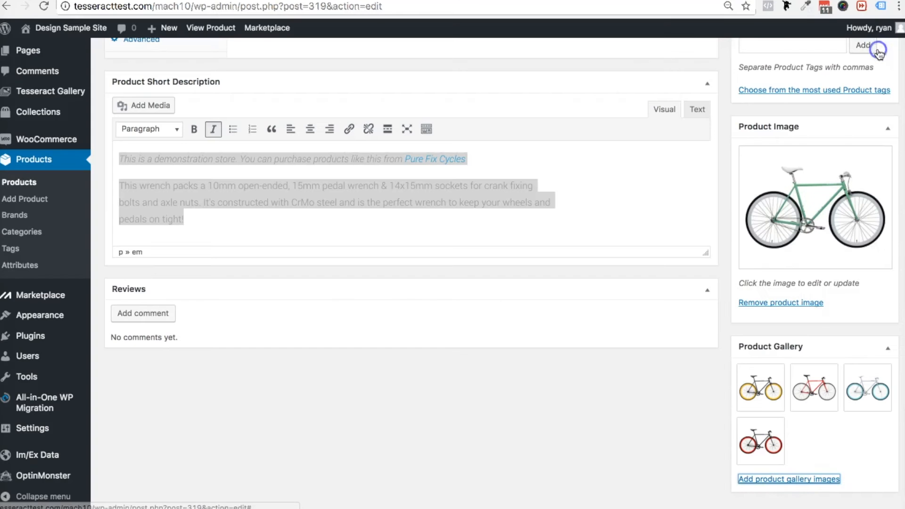
pyautogui.scroll(7, 630, 396)
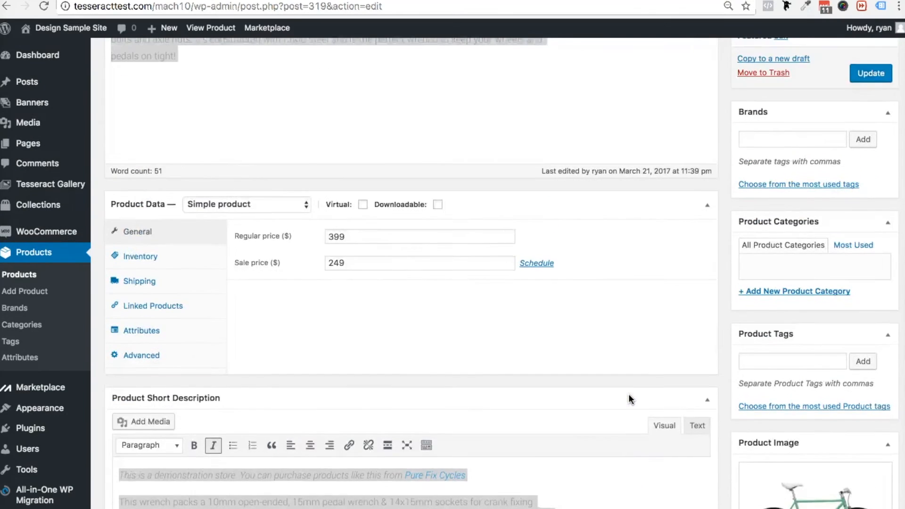
pyautogui.scroll(5, 631, 399)
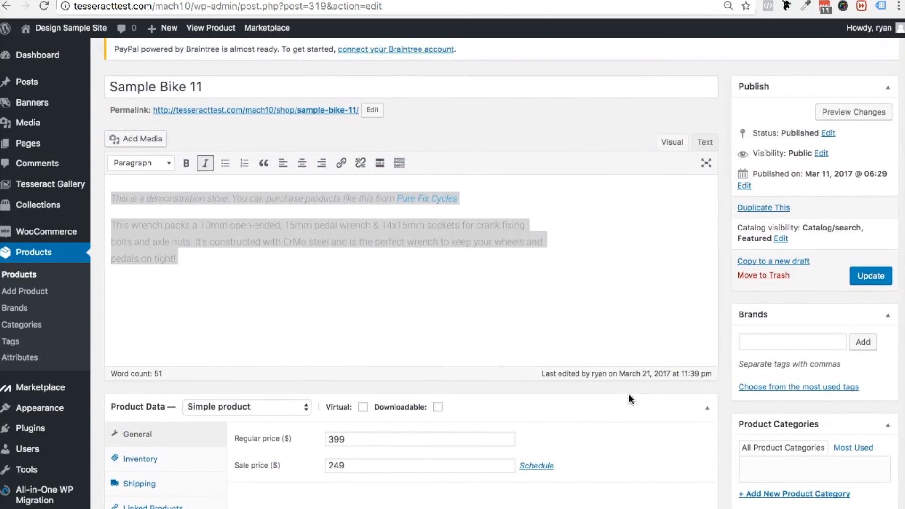
pyautogui.scroll(-8, 630, 398)
pyautogui.scroll(3, 630, 398)
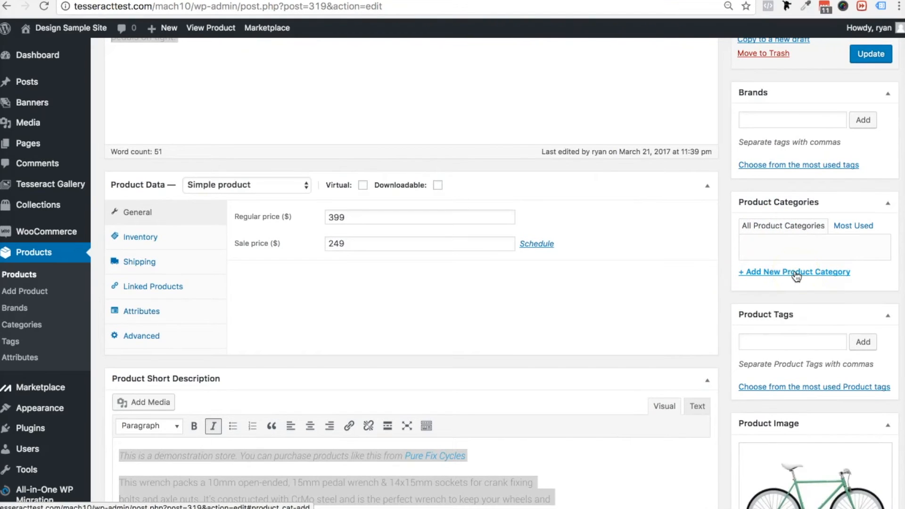
pyautogui.click(770, 276)
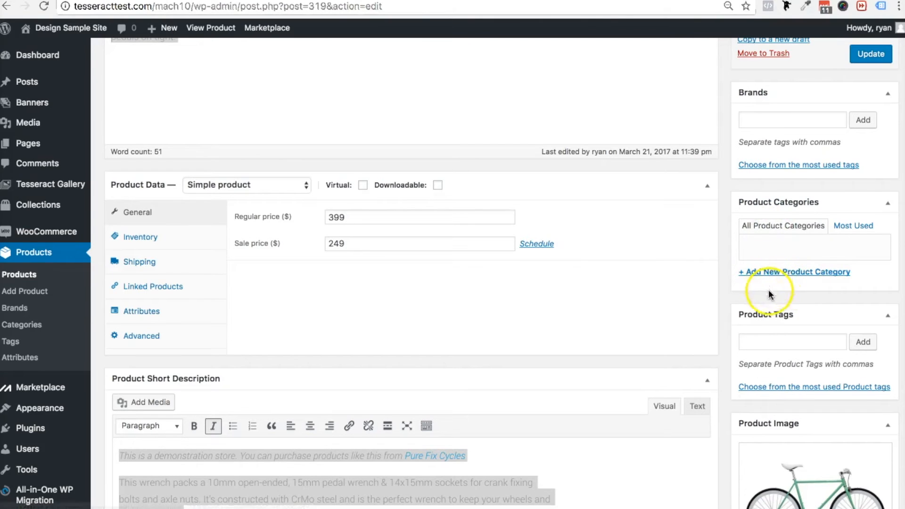
pyautogui.click(797, 278)
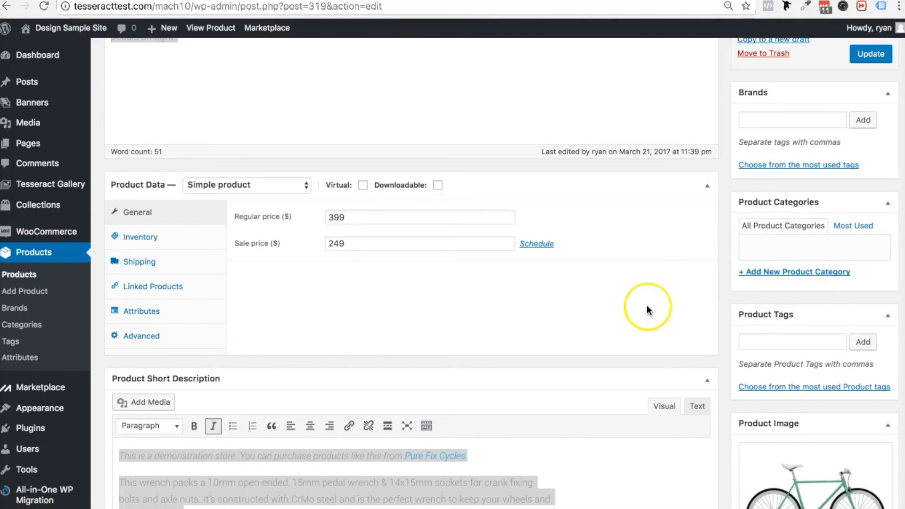
# Step: Review Sample Bike 11's title and main description, and place the cursor in the empty area below the description text
pyautogui.scroll(3, 649, 308)
pyautogui.scroll(10, 647, 306)
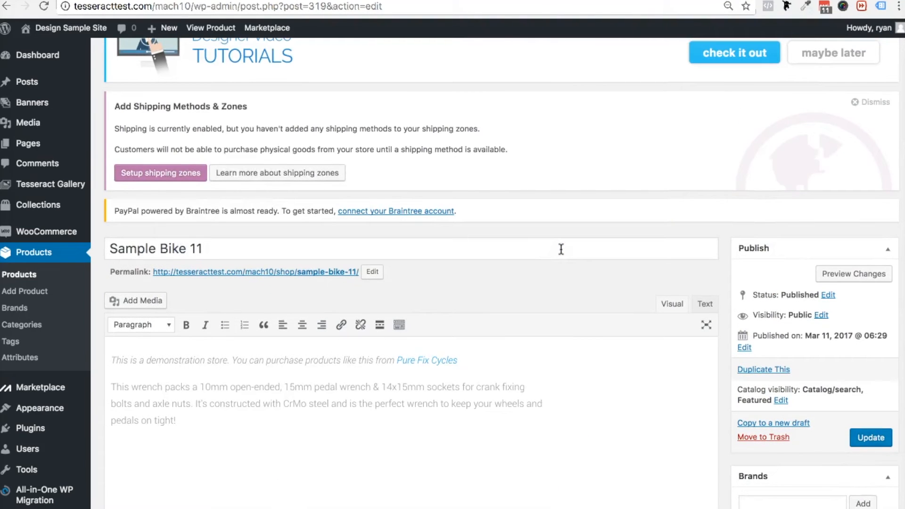
pyautogui.scroll(-8, 560, 249)
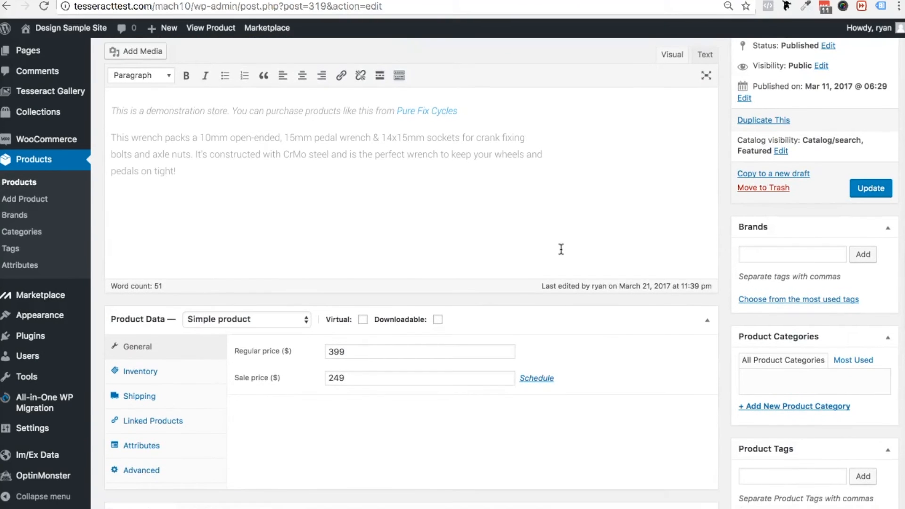
pyautogui.scroll(1, 561, 249)
pyautogui.click(318, 223)
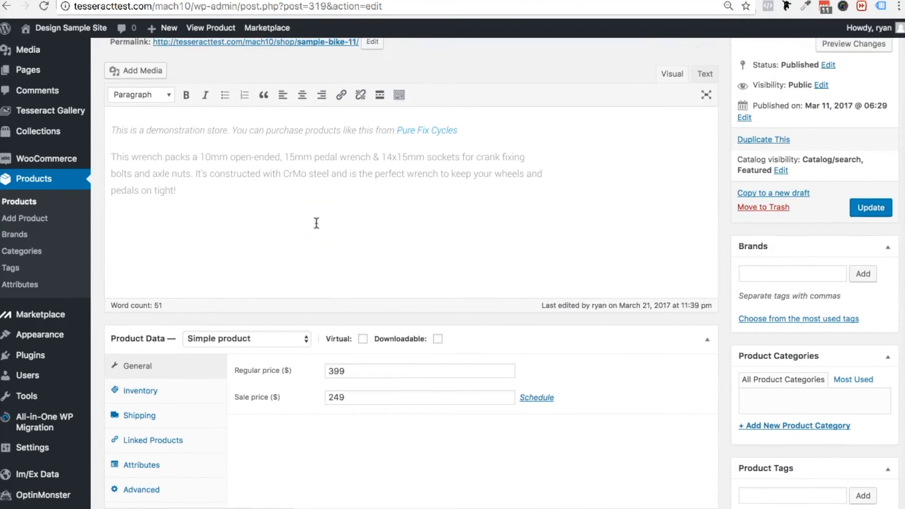
pyautogui.scroll(2, 315, 222)
pyautogui.click(211, 275)
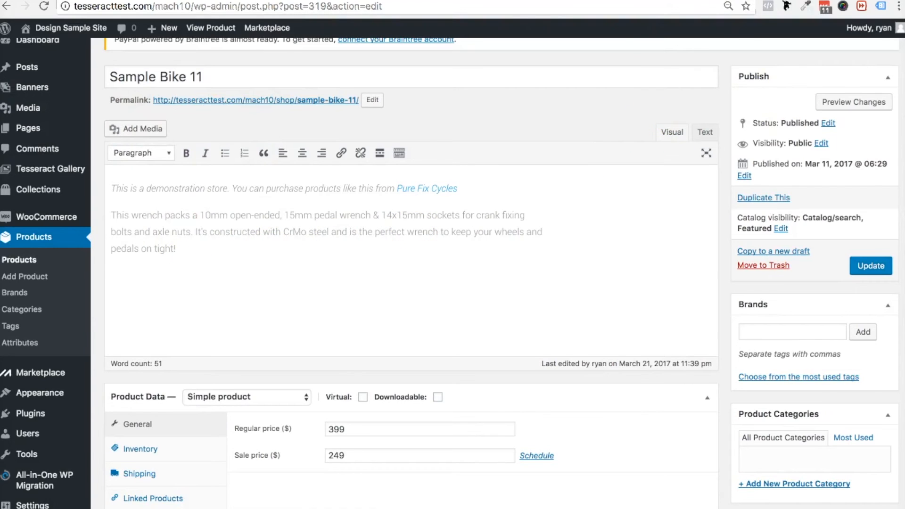
pyautogui.click(218, 283)
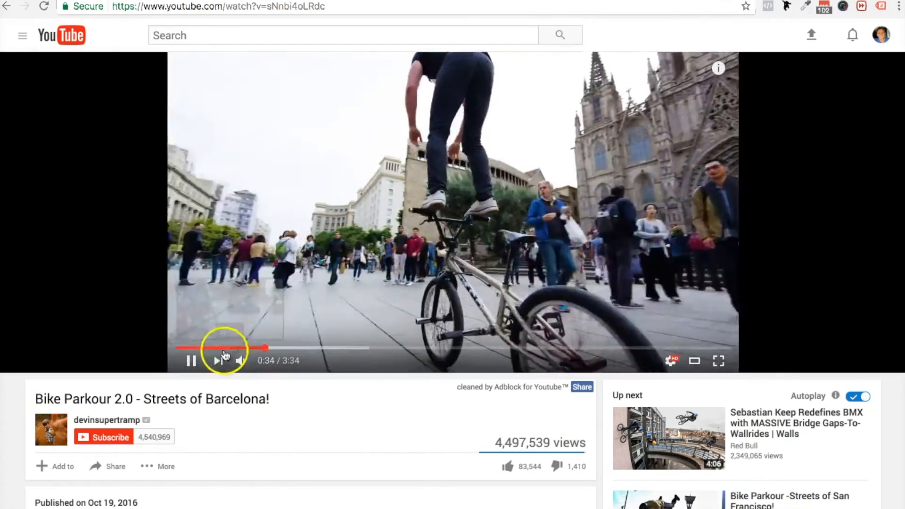
# Step: Switch to YouTube, pause the Bike Parkour 2.0 - Streets of Barcelona! video and show its embed code
pyautogui.click(191, 361)
pyautogui.scroll(-3, 312, 399)
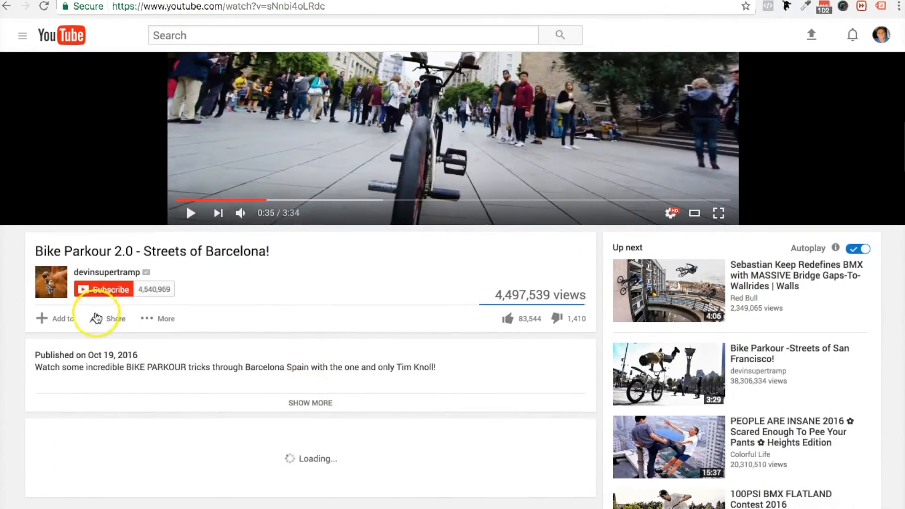
pyautogui.click(110, 320)
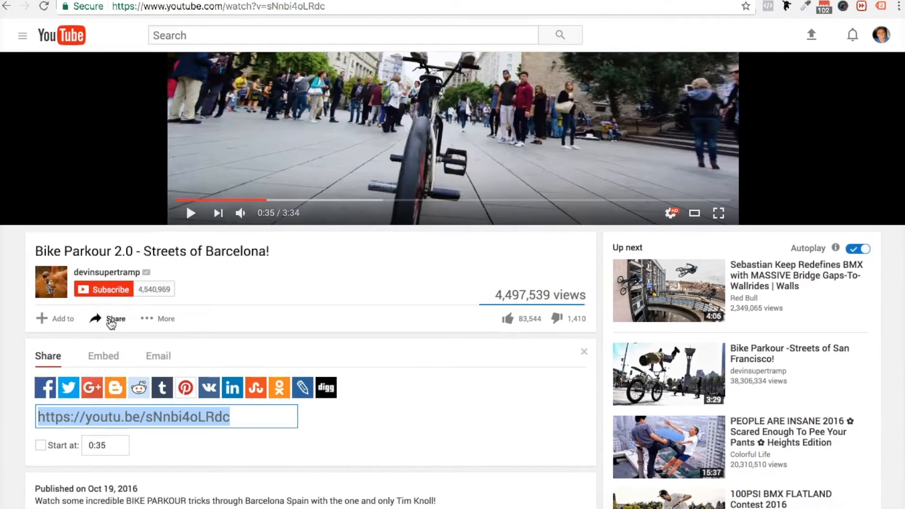
pyautogui.click(104, 356)
pyautogui.click(218, 388)
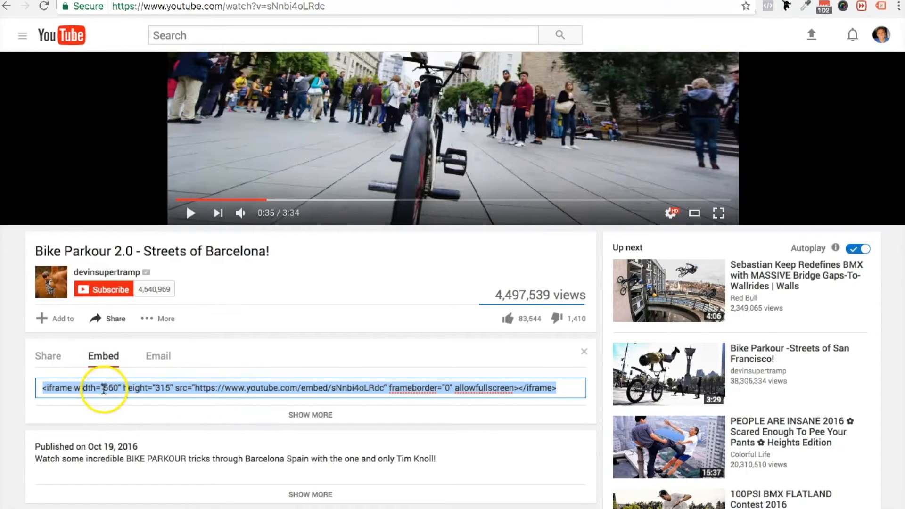
# Step: Expand the embed options and examine the video preview, the video size choices and the player settings
pyautogui.click(298, 418)
pyautogui.click(283, 385)
pyautogui.scroll(-3, 297, 410)
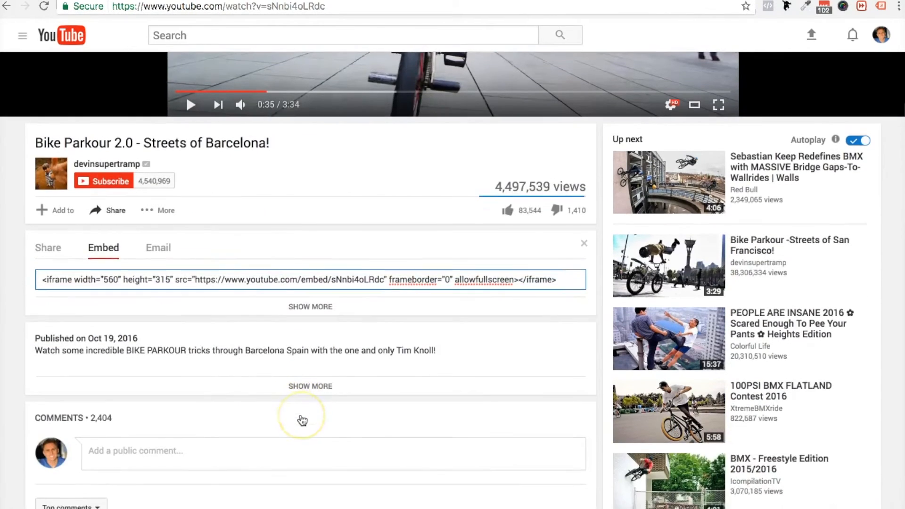
pyautogui.click(359, 320)
pyautogui.click(314, 330)
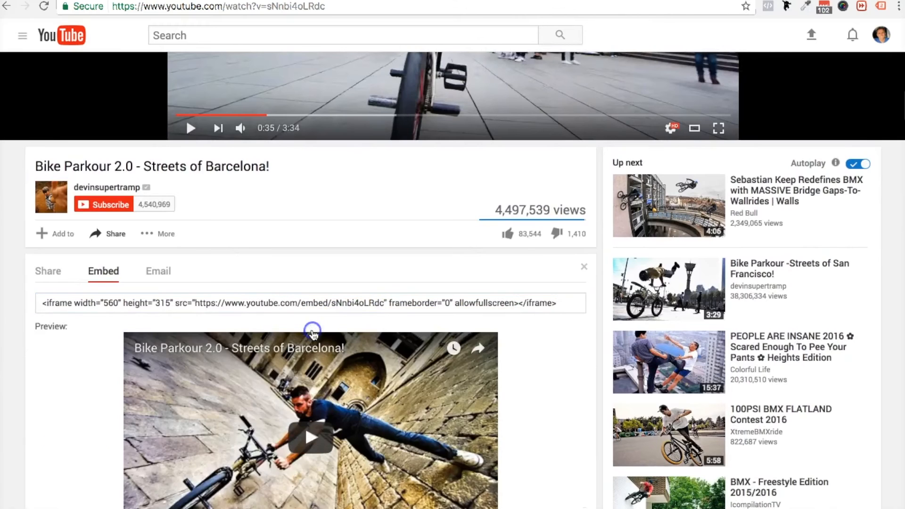
pyautogui.scroll(-5, 313, 335)
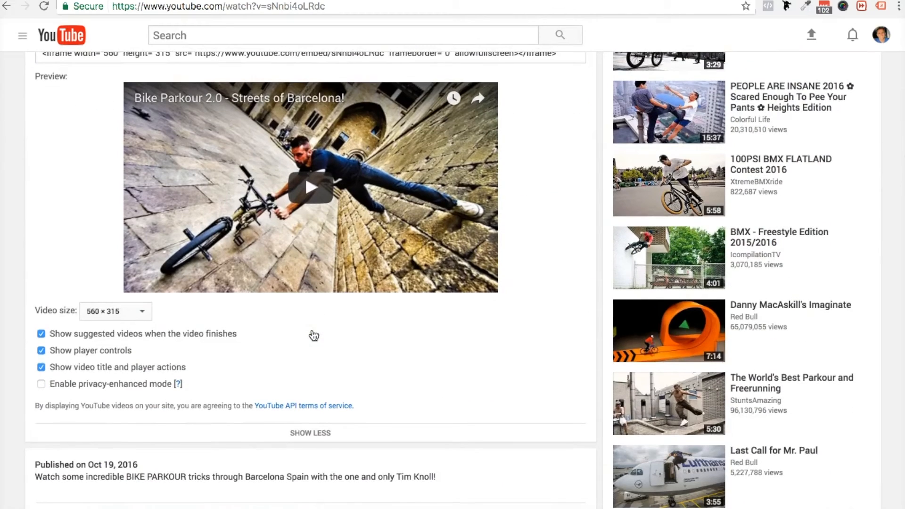
pyautogui.click(95, 309)
pyautogui.click(91, 272)
# Step: Copy the video's complete iframe embed code
pyautogui.scroll(4, 85, 269)
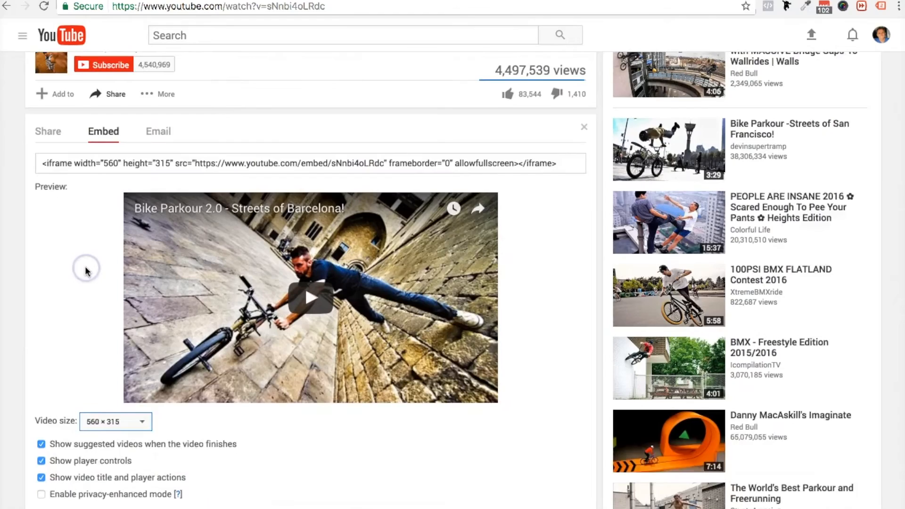
pyautogui.click(182, 220)
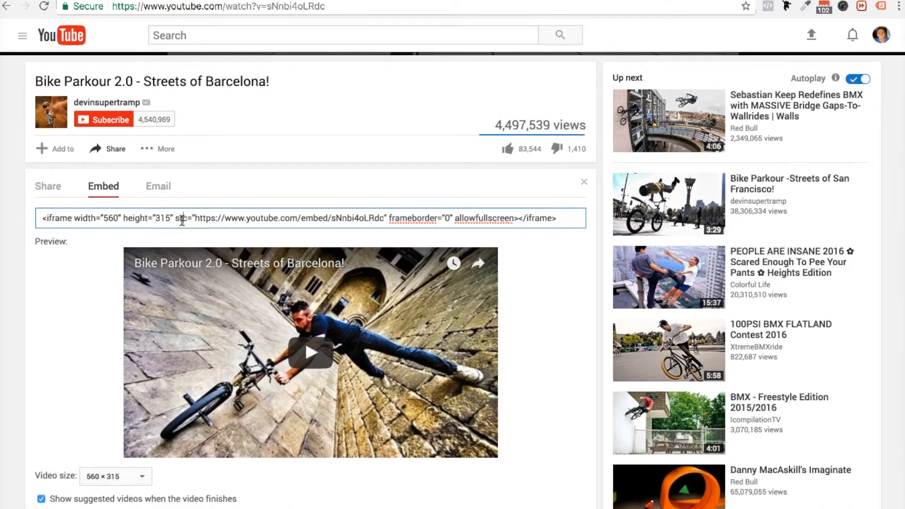
pyautogui.press('super+a')
pyautogui.rightClick(182, 219)
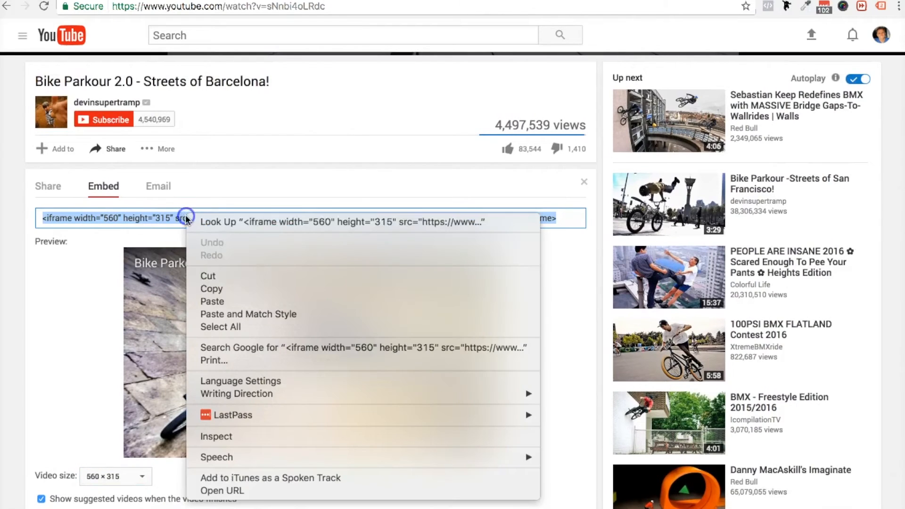
pyautogui.click(242, 290)
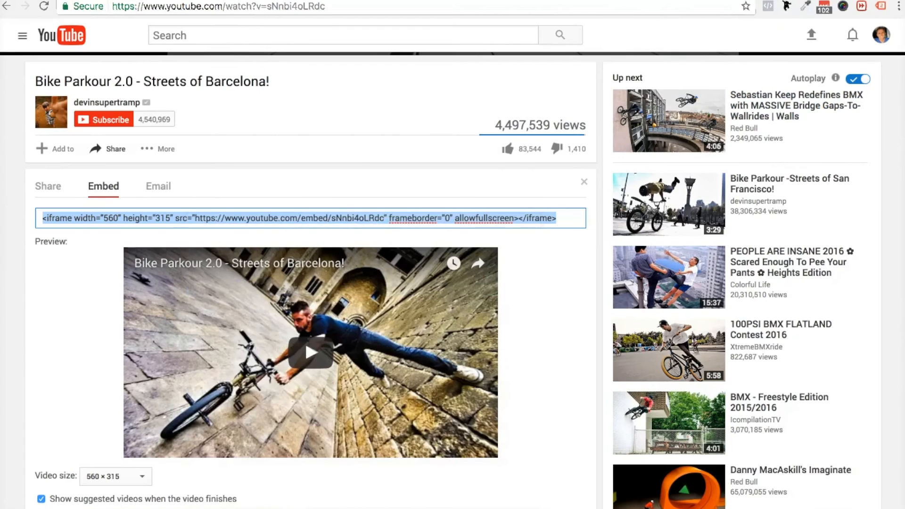
# Step: Switch back to the WordPress product editor, paste the iframe code at the end of the description's HTML and show the visual version
pyautogui.click(653, 0)
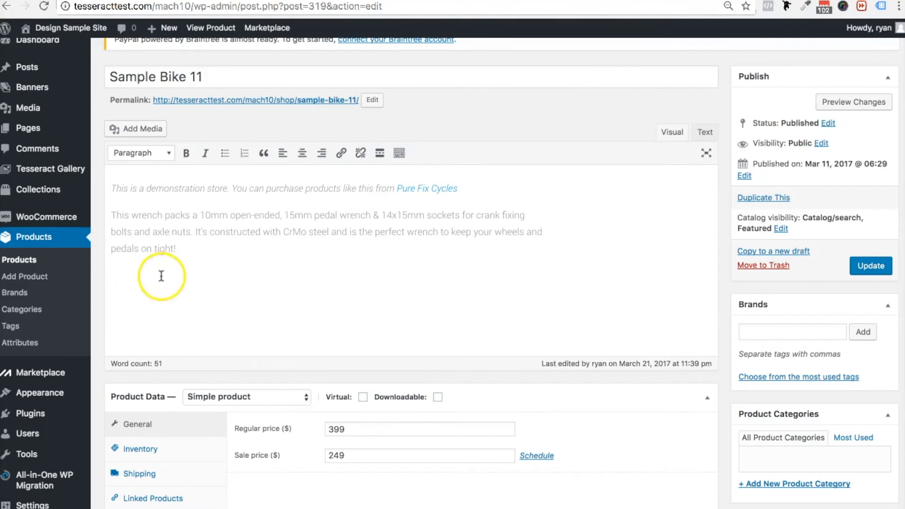
pyautogui.click(709, 134)
pyautogui.click(200, 263)
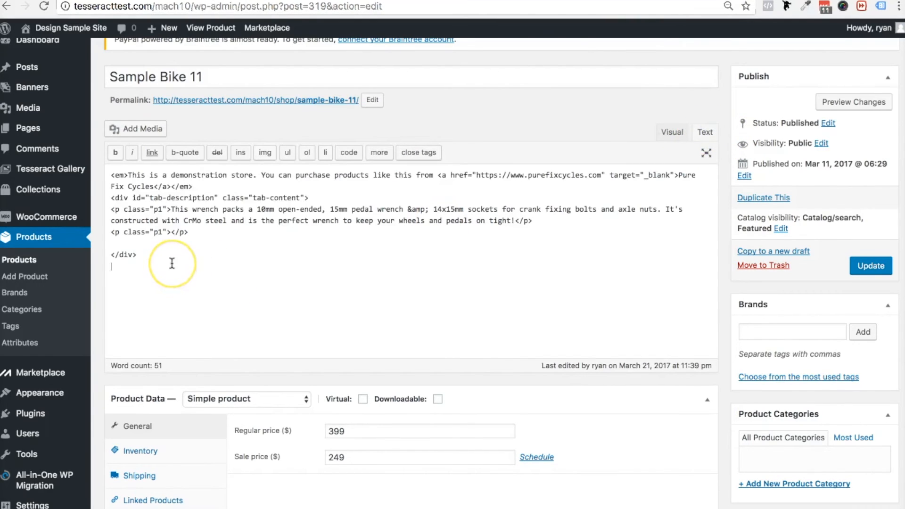
pyautogui.press('Return')
pyautogui.hotkey('ctrl', 'v')
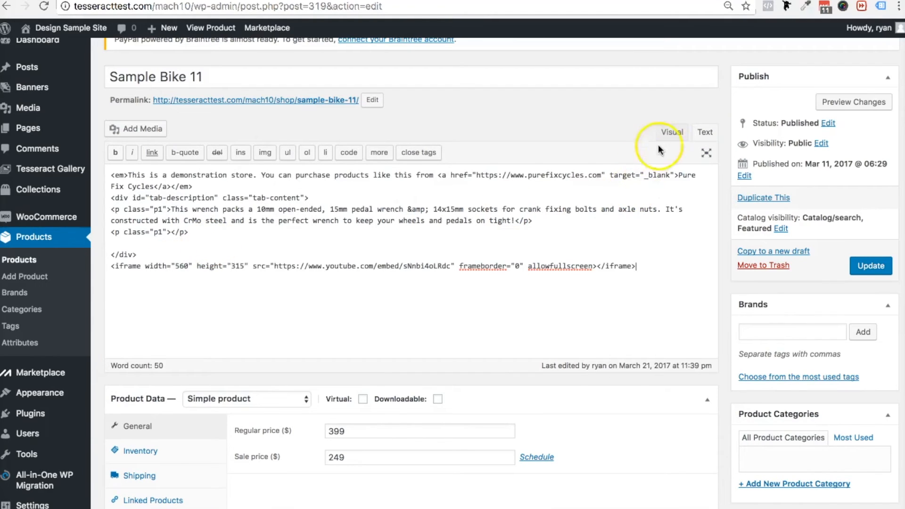
pyautogui.click(670, 133)
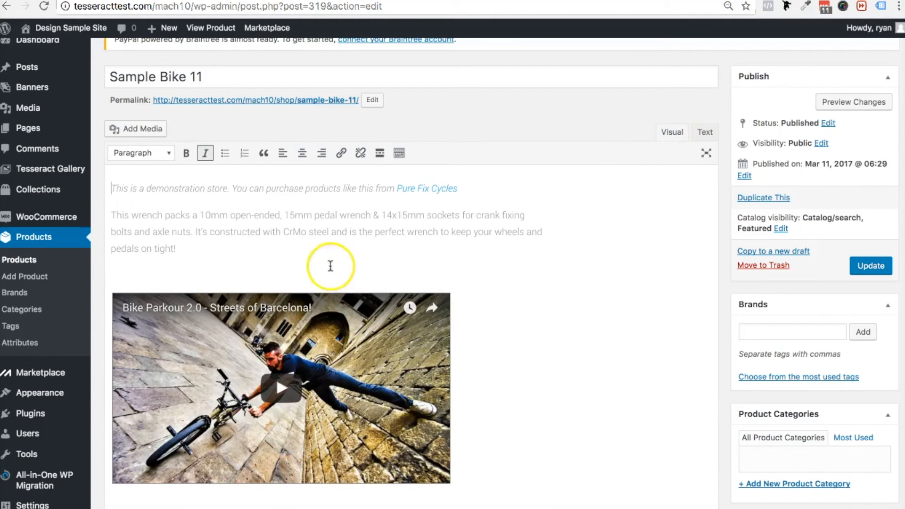
# Step: Remove the blank line above the embedded video in the description and centre-align the video
pyautogui.click(253, 270)
pyautogui.press('BackSpace')
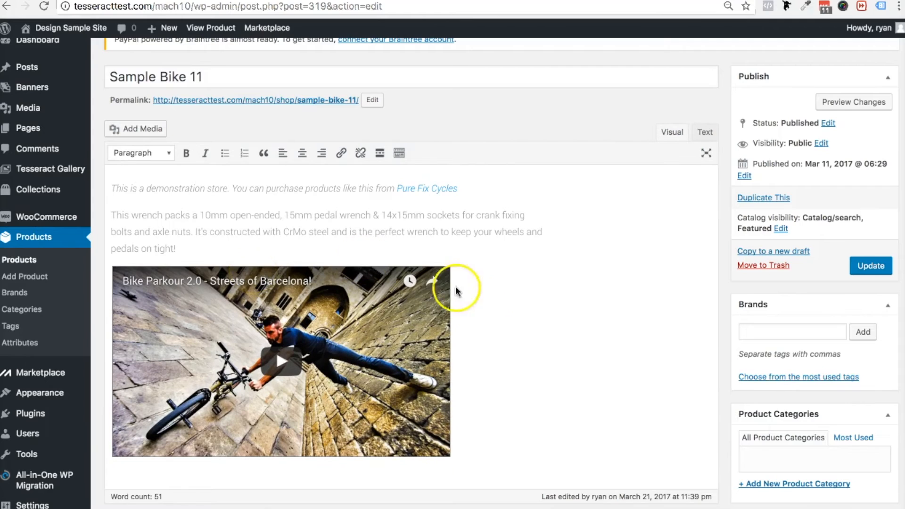
pyautogui.click(432, 327)
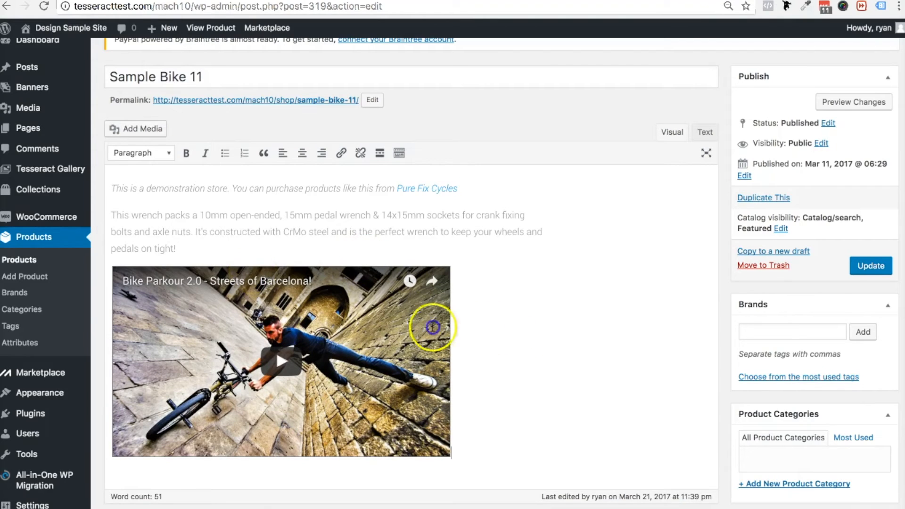
pyautogui.click(352, 324)
pyautogui.click(303, 155)
# Step: Update the product and open its live shop page to check the embedded video in the product description
pyautogui.click(870, 266)
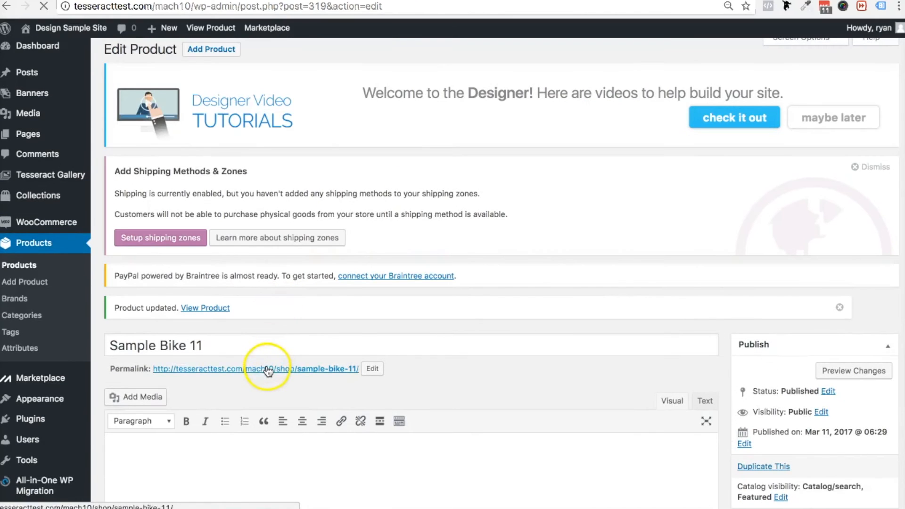
pyautogui.click(268, 369)
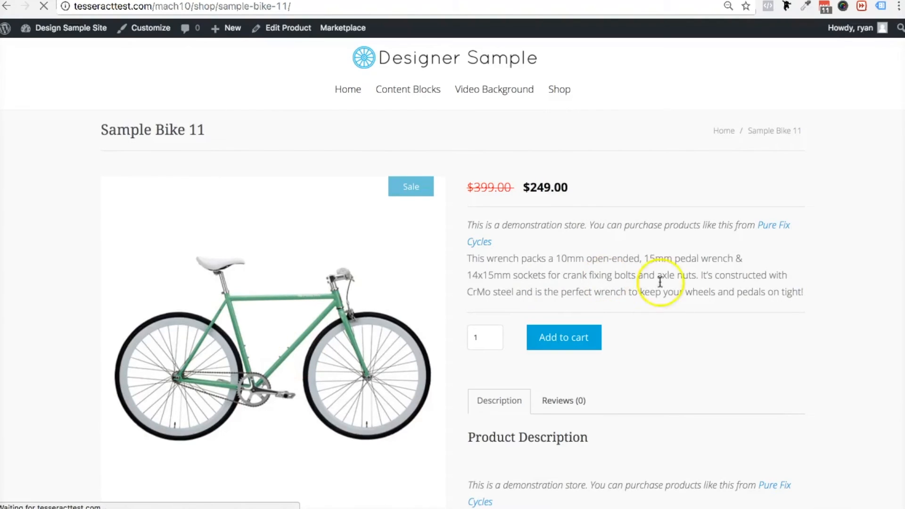
pyautogui.scroll(-7, 701, 295)
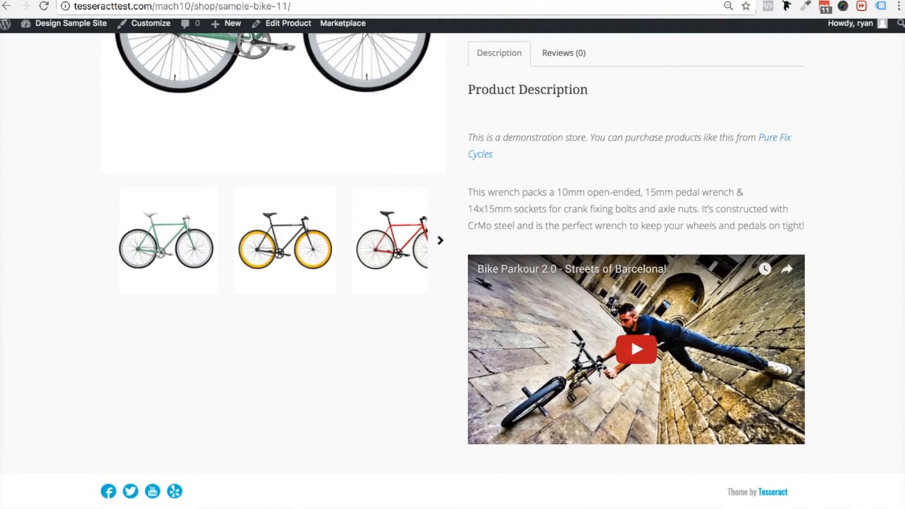
pyautogui.scroll(7, 429, 283)
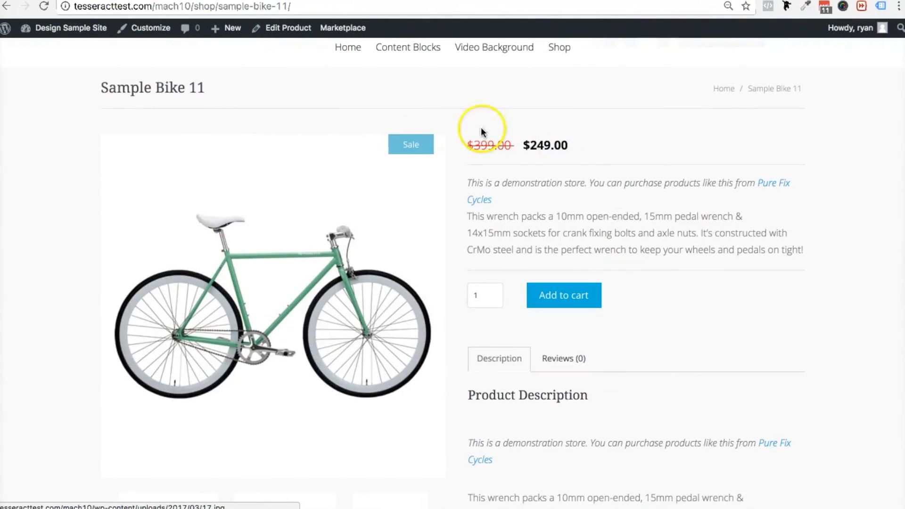
# Step: Enlarge Sample Bike 11's main product image and browse forward to the red bike, the third gallery image
pyautogui.scroll(-2, 45, 199)
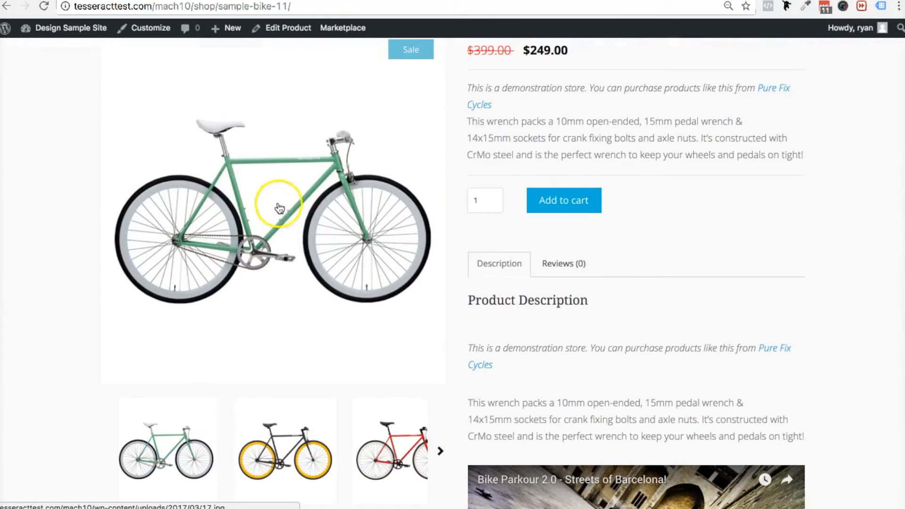
pyautogui.click(322, 227)
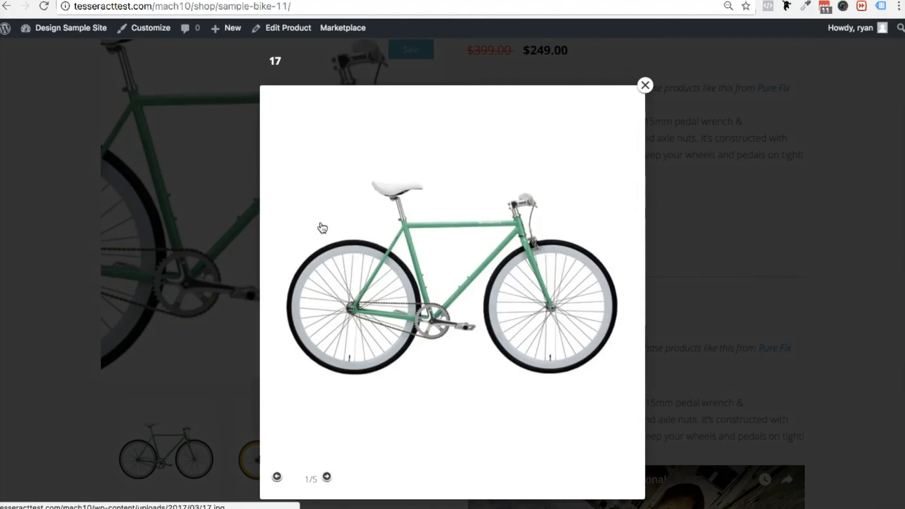
pyautogui.click(327, 477)
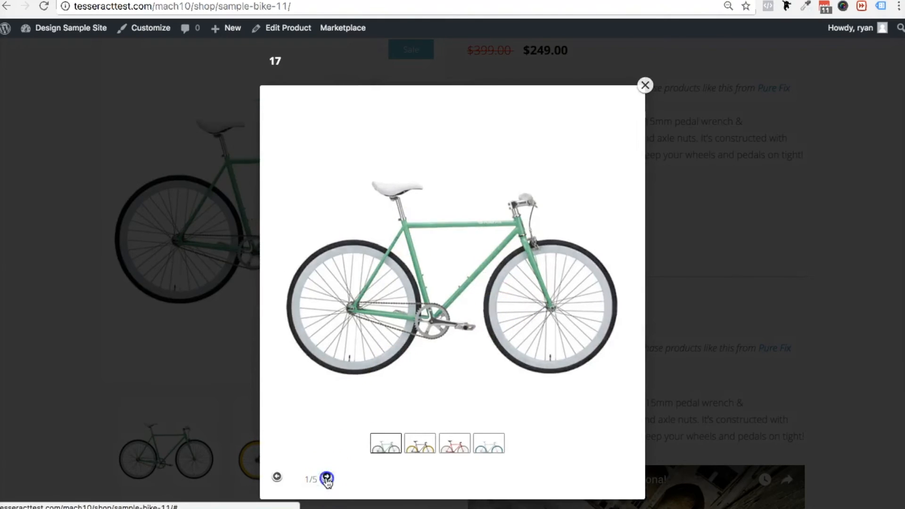
pyautogui.click(326, 478)
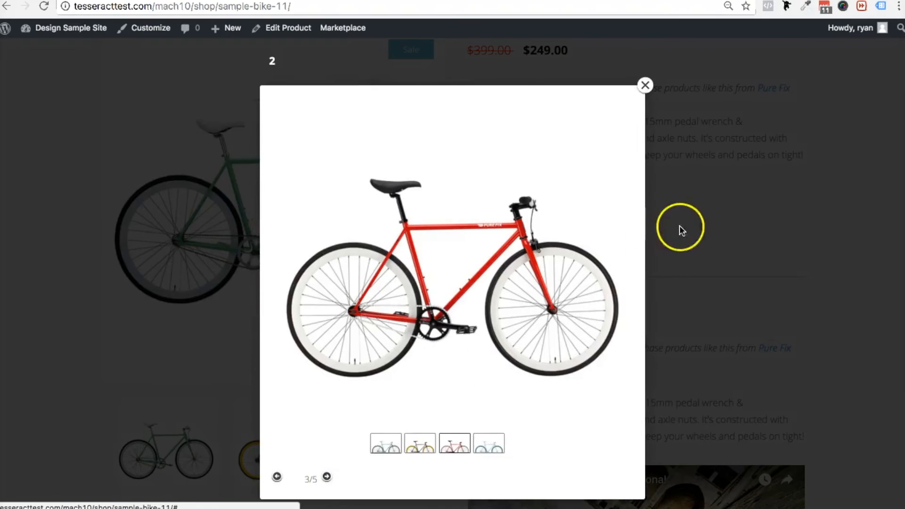
# Step: Close the enlarged gallery image, start the embedded YouTube video in the product description and pause it
pyautogui.click(645, 85)
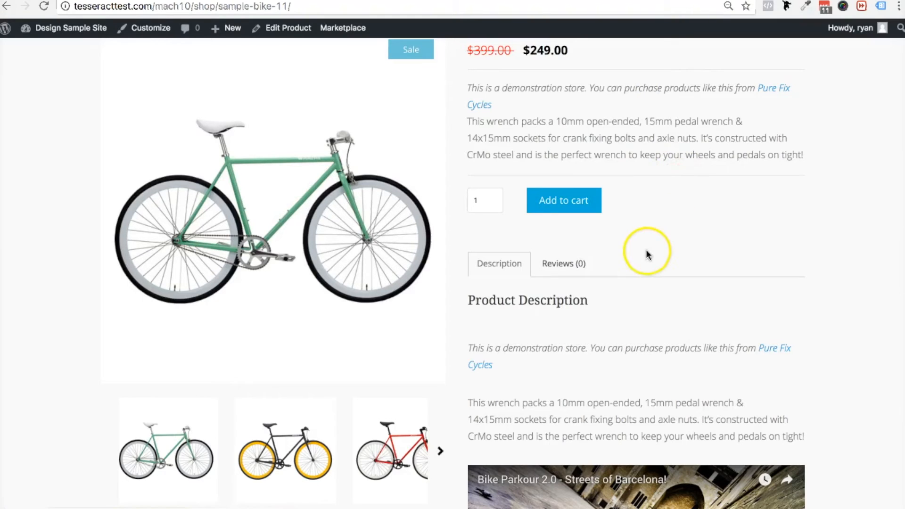
pyautogui.scroll(-5, 646, 253)
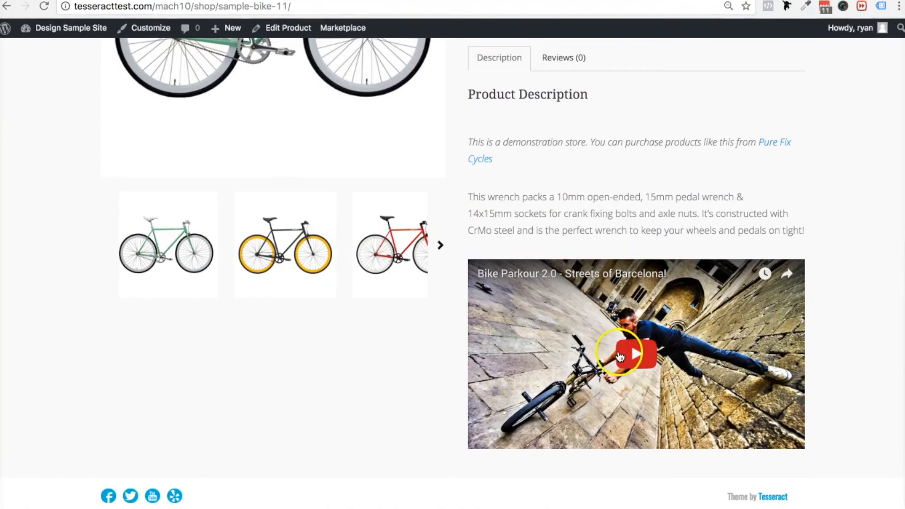
pyautogui.click(619, 356)
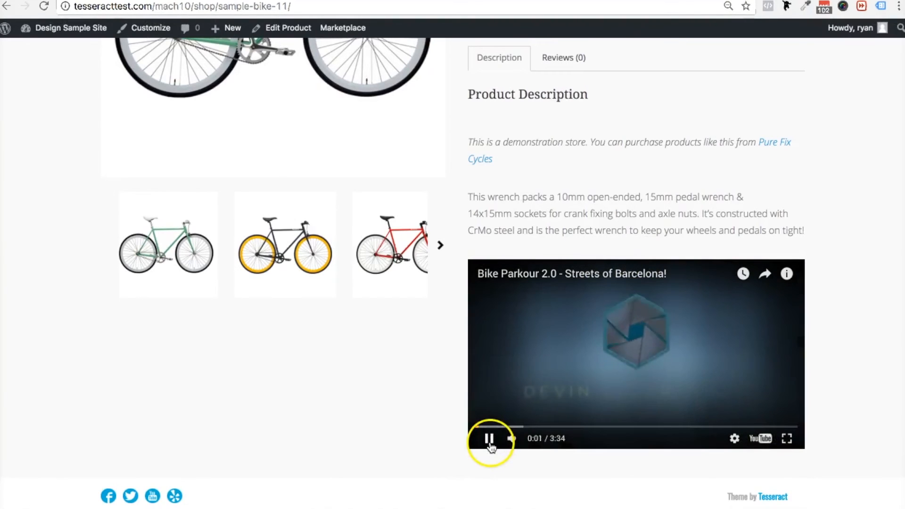
pyautogui.click(522, 426)
pyautogui.click(489, 439)
pyautogui.scroll(1, 698, 68)
pyautogui.scroll(6, 660, 160)
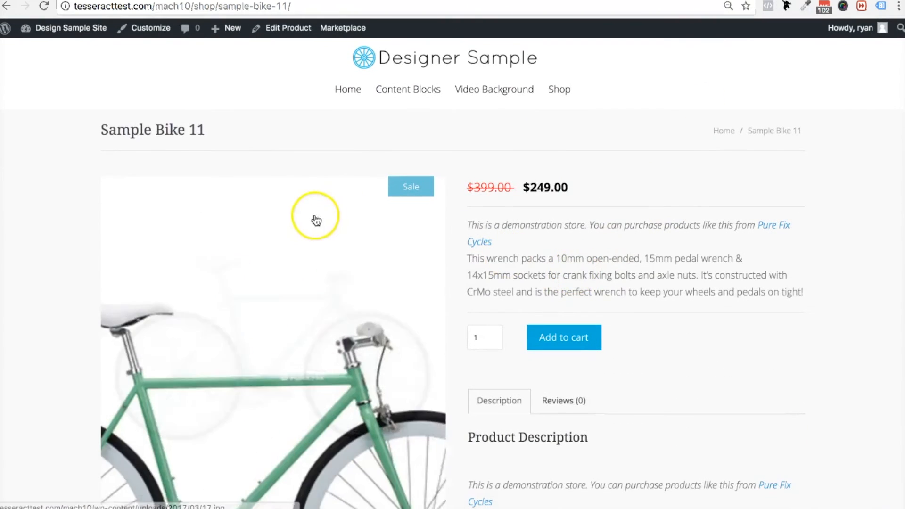
# Step: Enlarge Sample Bike 11's main product image once more and close the image viewer
pyautogui.click(289, 289)
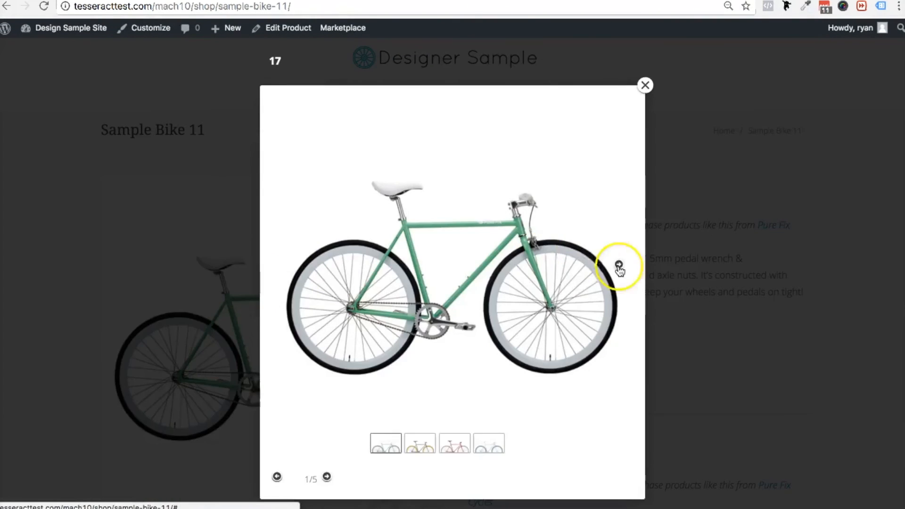
pyautogui.click(129, 89)
# Step: Open the WordPress list of installed plugins and highlight the name of the ZWoom - WooCommerce Product Image Zoom plugin
pyautogui.moveTo(5, 33)
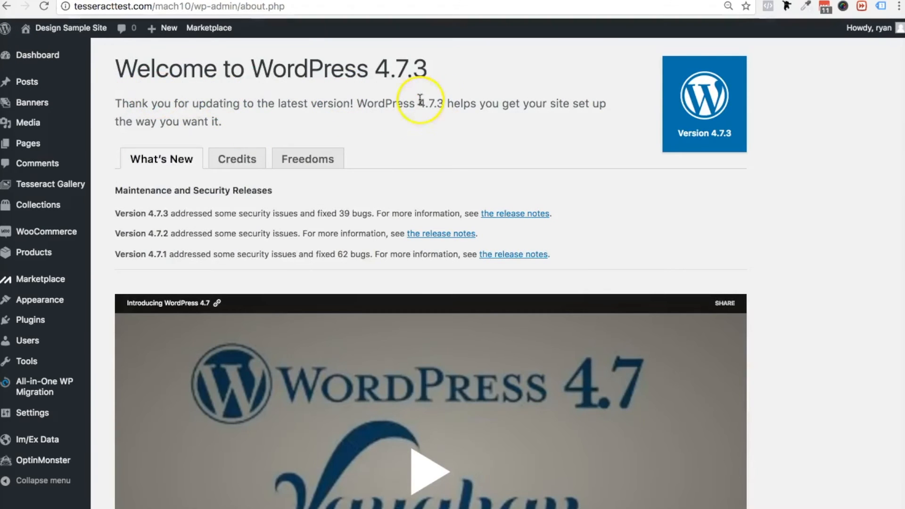
pyautogui.click(40, 322)
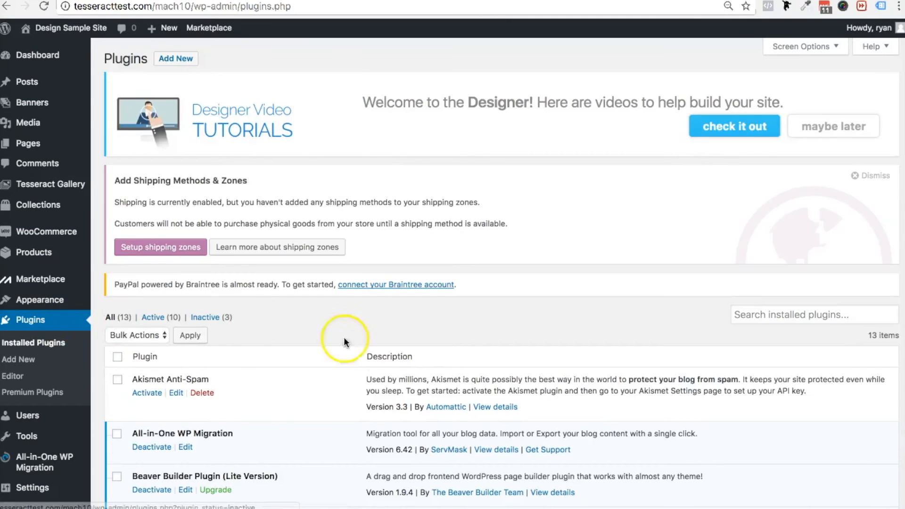
pyautogui.scroll(-5, 382, 350)
pyautogui.scroll(-1, 383, 350)
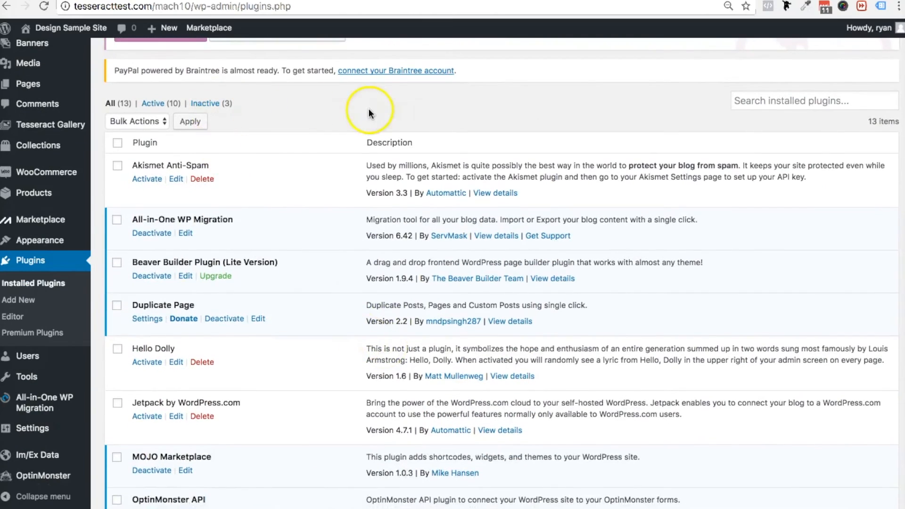
pyautogui.scroll(4, 369, 113)
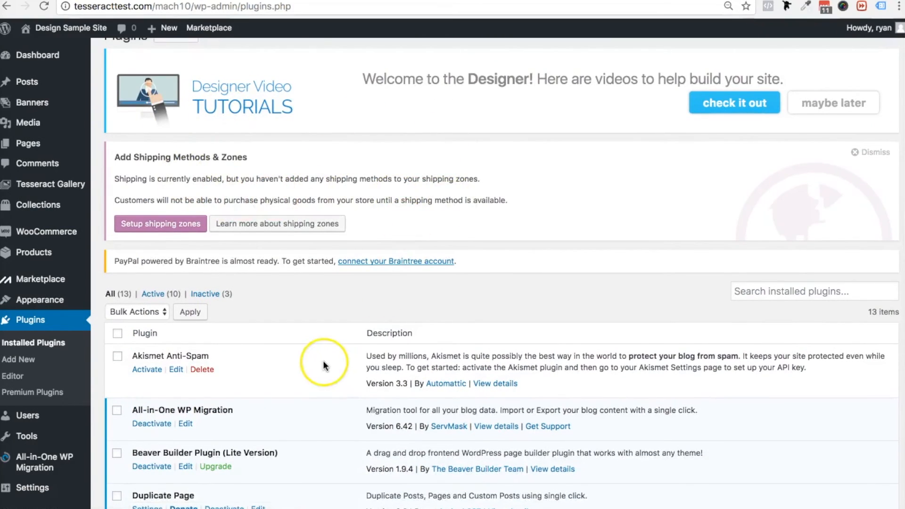
pyautogui.scroll(-7, 324, 362)
pyautogui.scroll(-4, 324, 363)
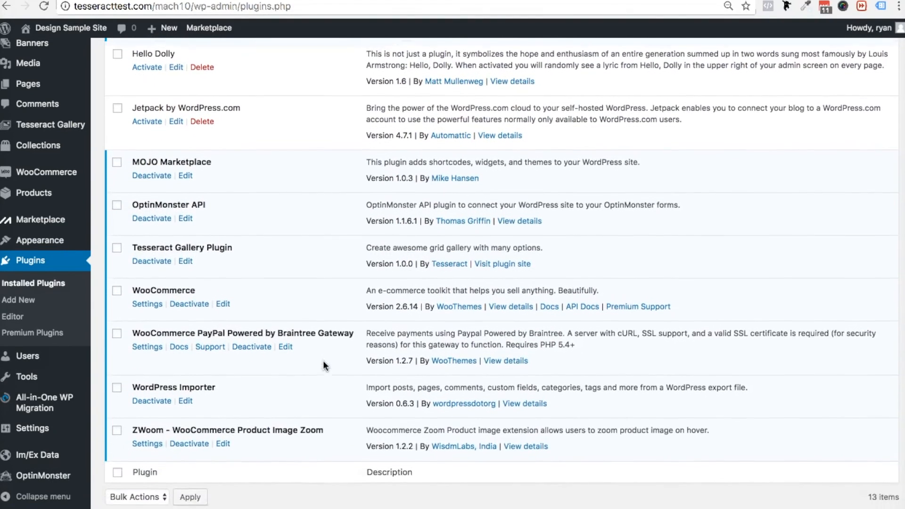
pyautogui.scroll(-1, 324, 365)
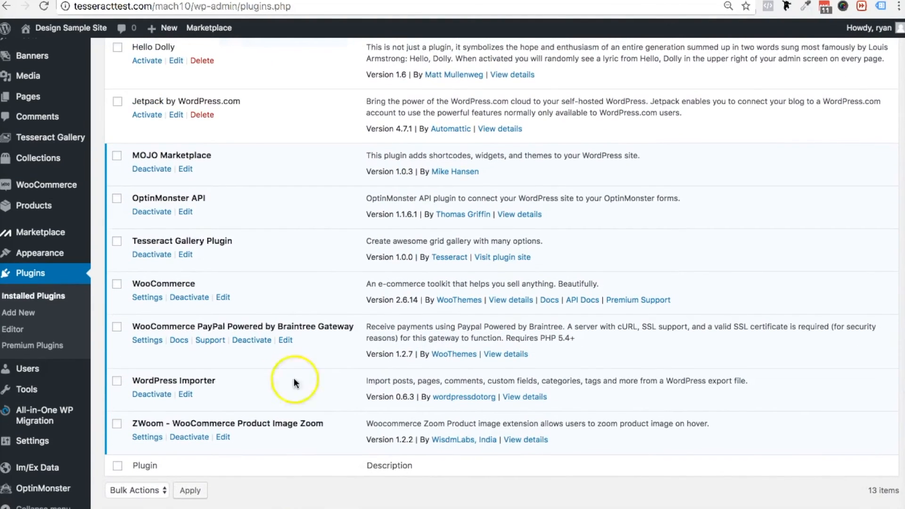
pyautogui.moveTo(132, 419); pyautogui.dragTo(159, 423)
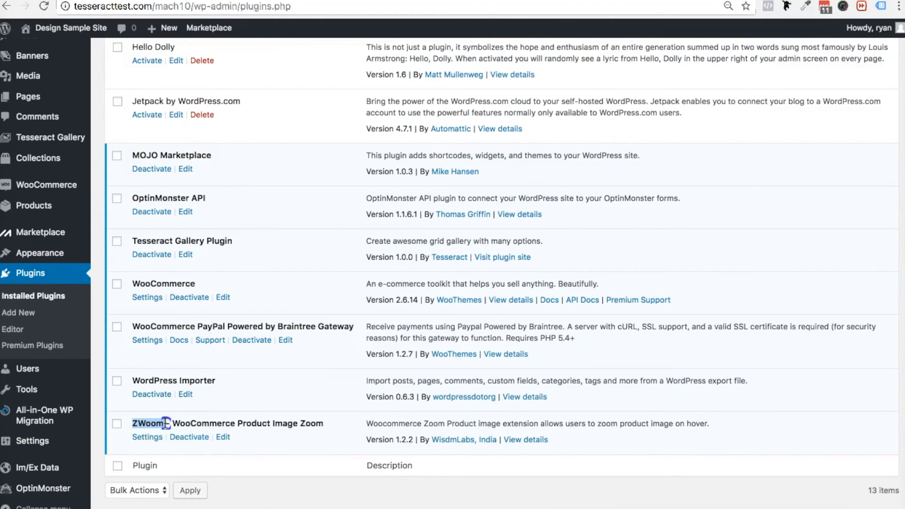
pyautogui.moveTo(290, 423); pyautogui.dragTo(332, 425)
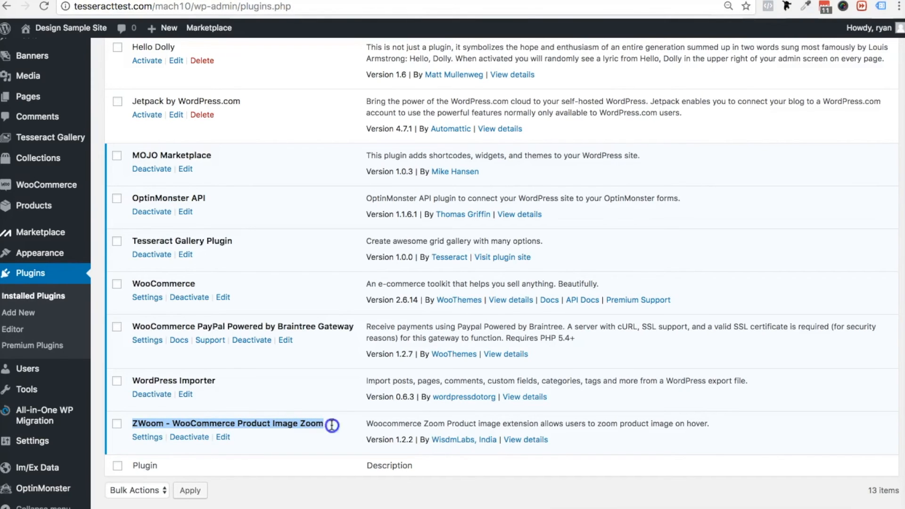
pyautogui.scroll(15, 329, 426)
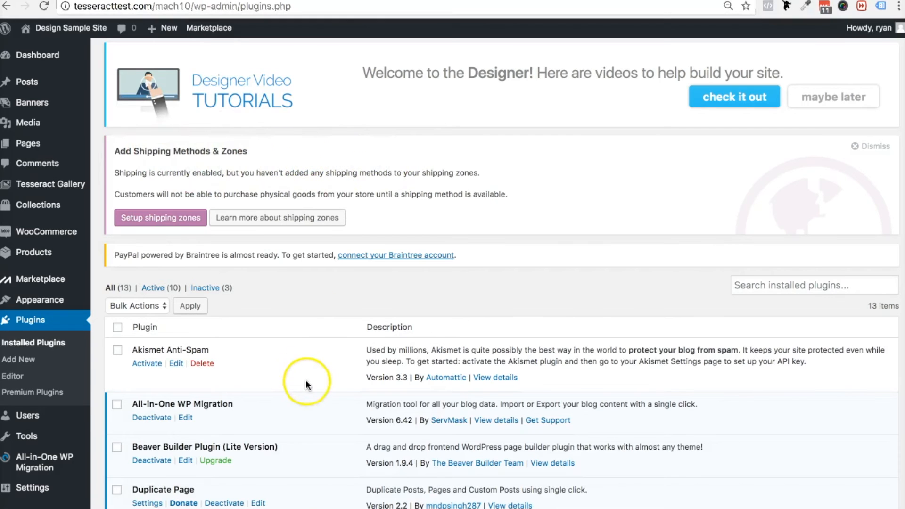
# Step: Return to Sample Bike 11's shop page, enlarge its main image, browse forward through the gallery and close the viewer
pyautogui.click(6, 7)
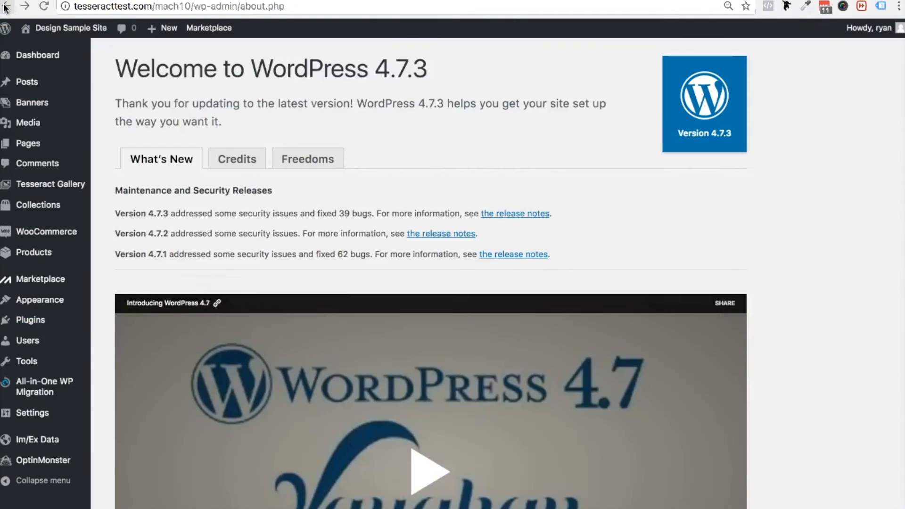
pyautogui.click(5, 6)
pyautogui.click(244, 315)
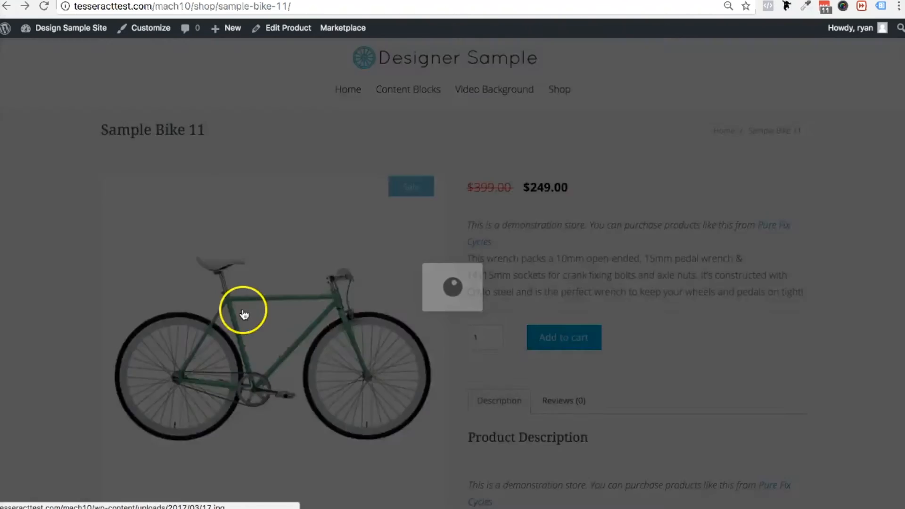
pyautogui.click(619, 265)
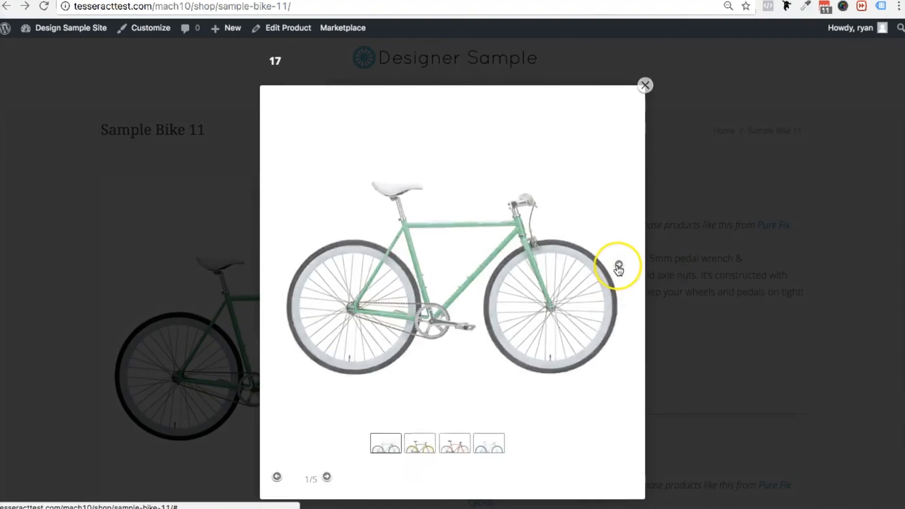
pyautogui.click(618, 264)
pyautogui.click(729, 246)
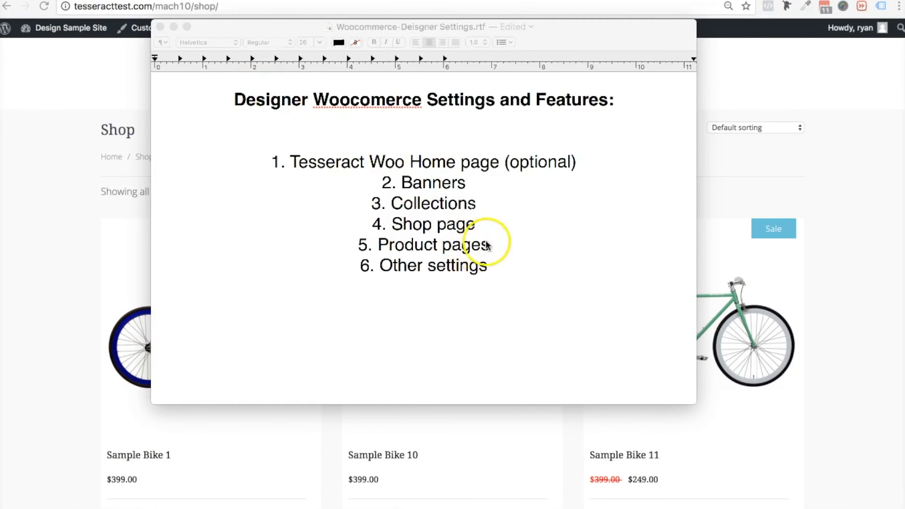
# Step: Highlight "Shop page" and "Other settings" in the Designer WooCommerce outline document, then switch back to the browser's Shop page
pyautogui.click(434, 246)
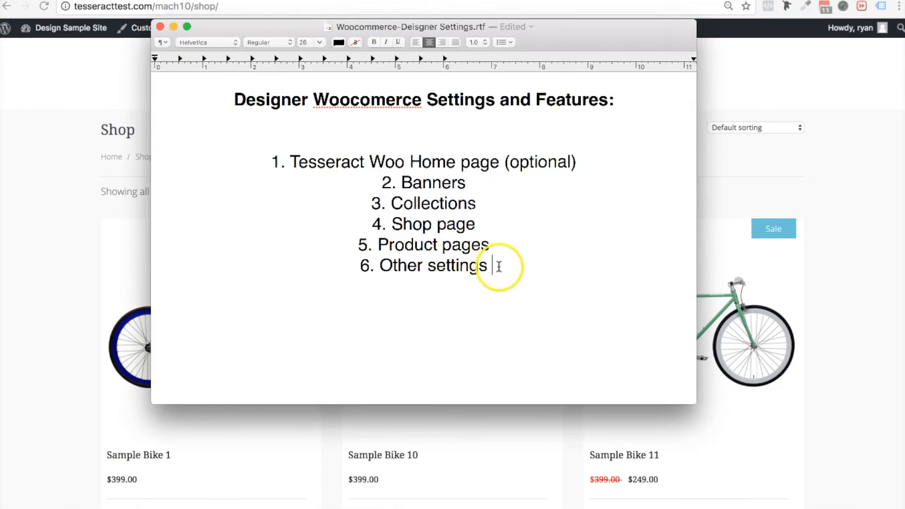
pyautogui.moveTo(475, 230); pyautogui.dragTo(408, 226)
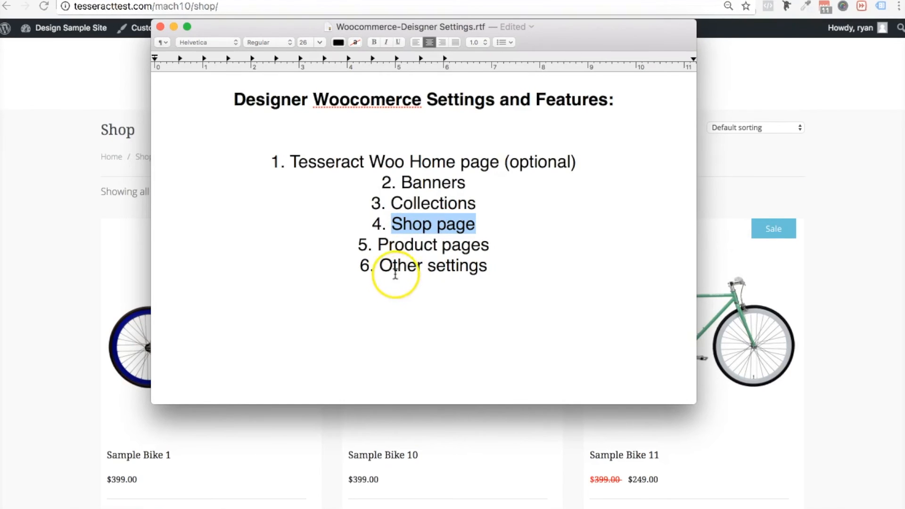
pyautogui.moveTo(387, 266); pyautogui.dragTo(503, 265)
pyautogui.click(853, 202)
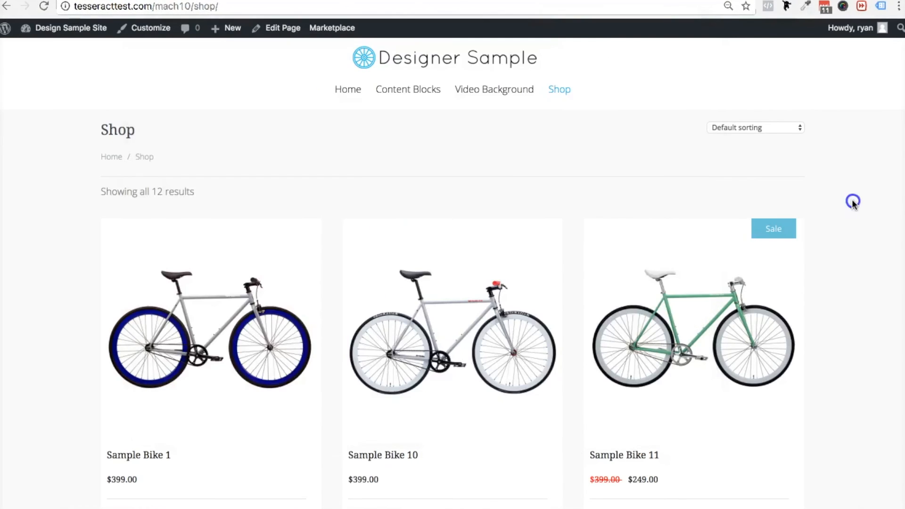
# Step: Look over the Shop page's products, start customizing the site from there and open the WooCommerce Layout Options
pyautogui.scroll(-15, 833, 338)
pyautogui.scroll(5, 833, 339)
pyautogui.scroll(6, 832, 333)
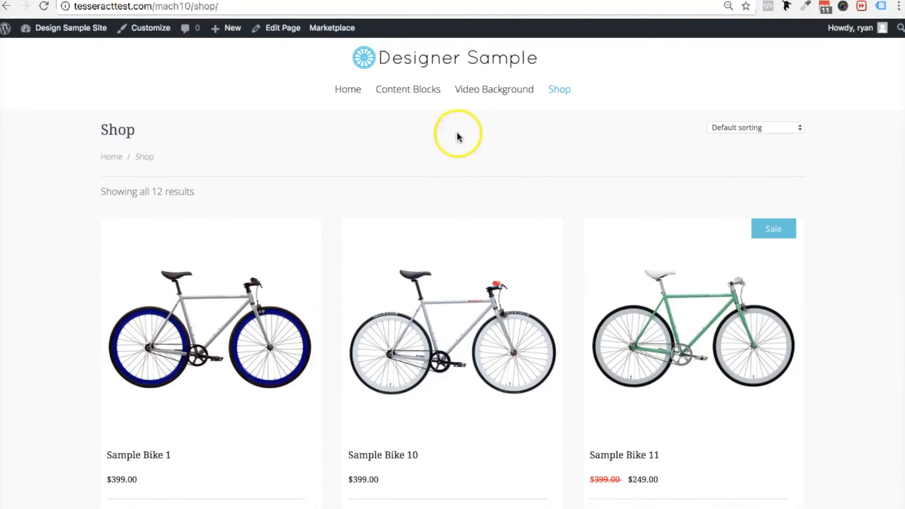
pyautogui.click(143, 30)
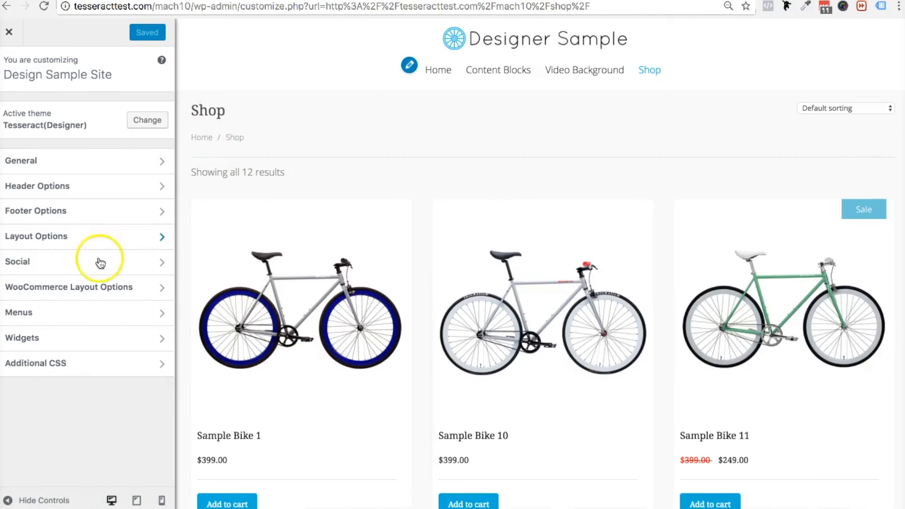
pyautogui.click(83, 286)
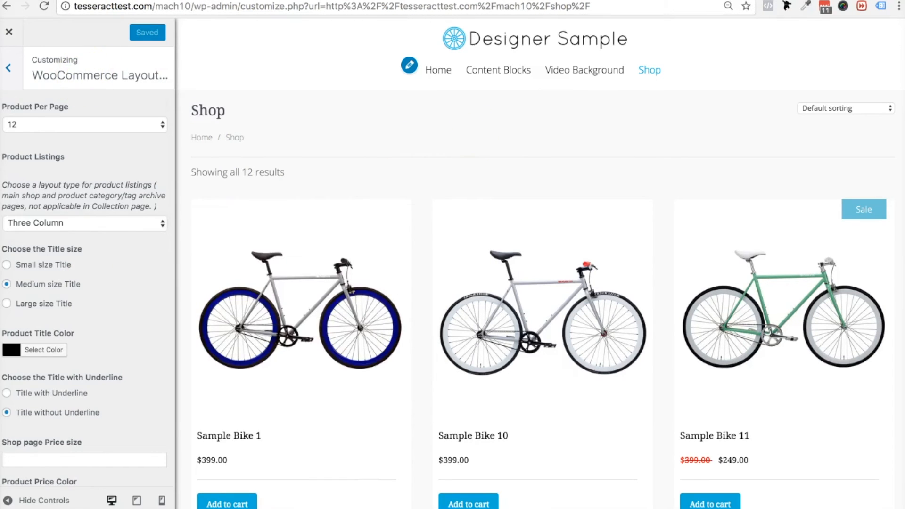
pyautogui.click(17, 71)
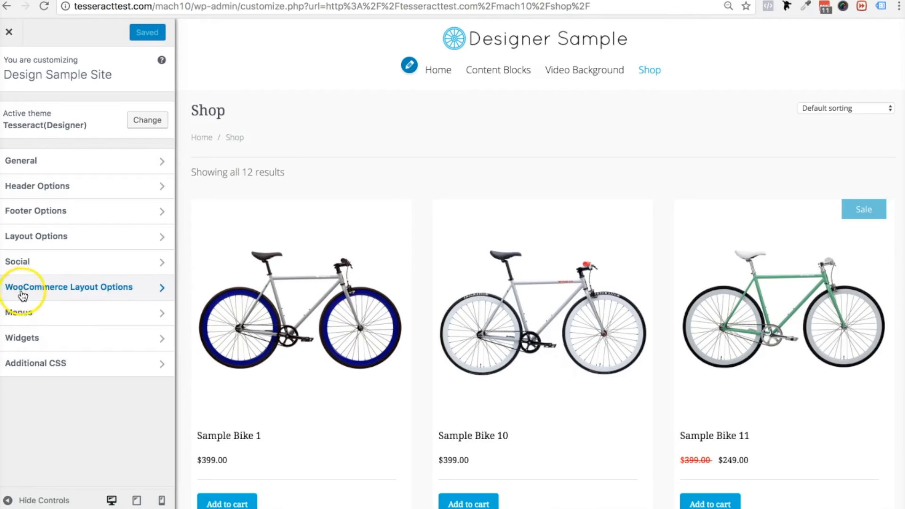
pyautogui.click(119, 288)
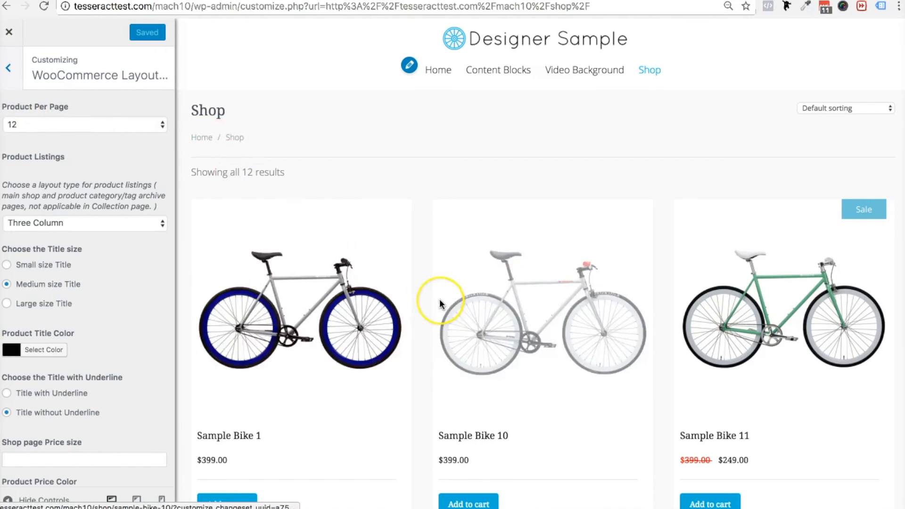
# Step: Examine the product grid in the customizer's Shop preview from the first row to the last, checking its columns and number of products
pyautogui.scroll(-15, 441, 303)
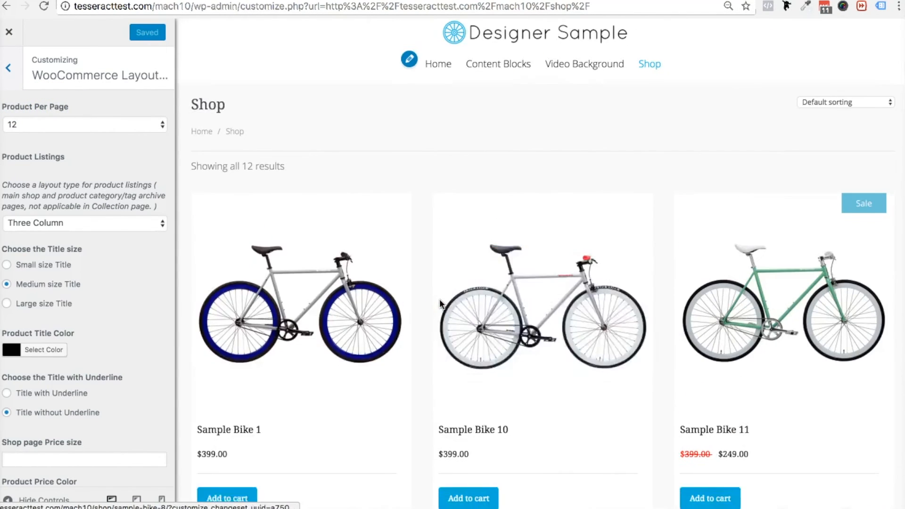
pyautogui.scroll(-7, 673, 289)
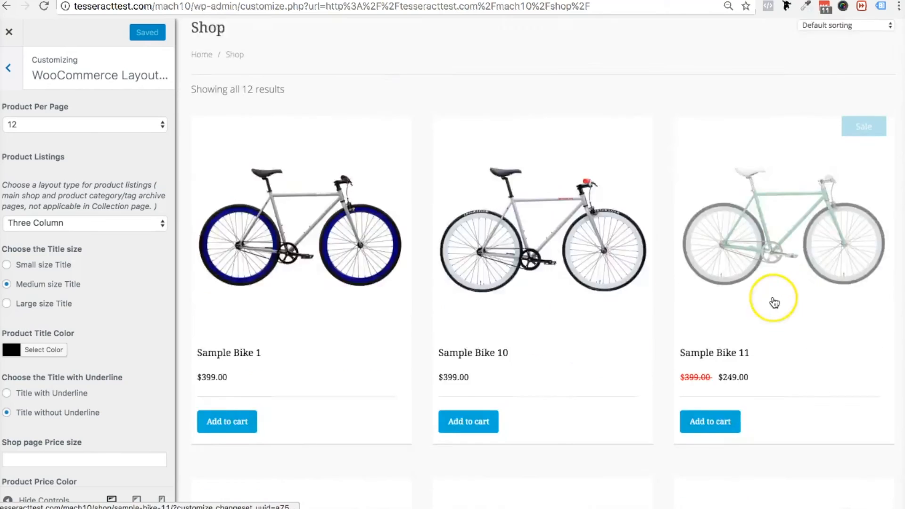
pyautogui.scroll(-8, 816, 323)
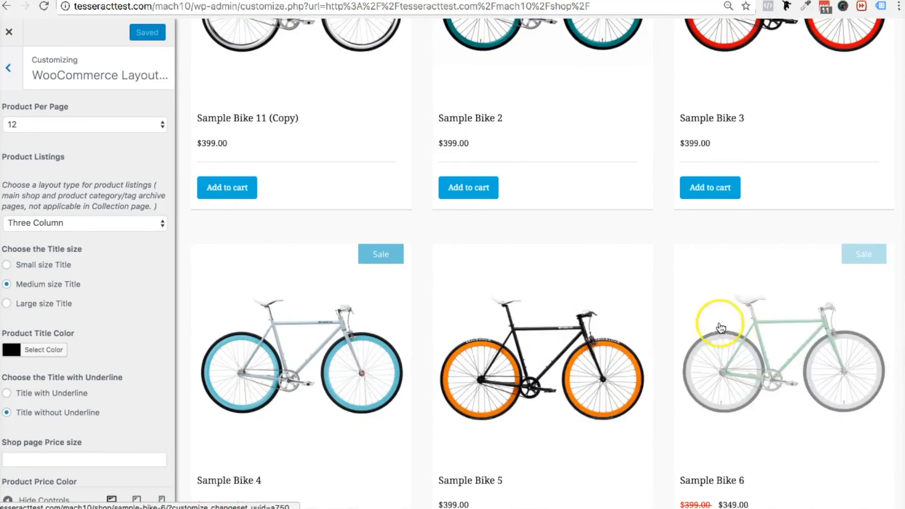
pyautogui.scroll(-5, 731, 329)
pyautogui.scroll(-5, 630, 416)
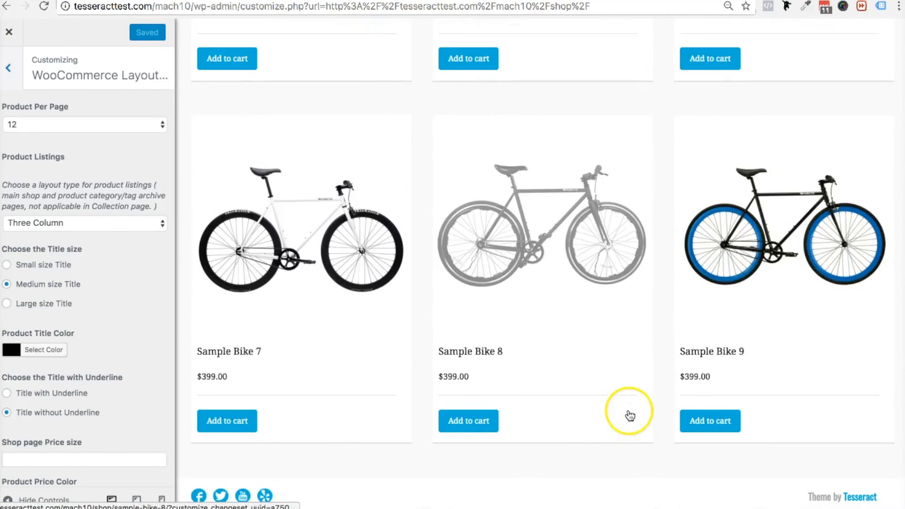
pyautogui.scroll(20, 440, 313)
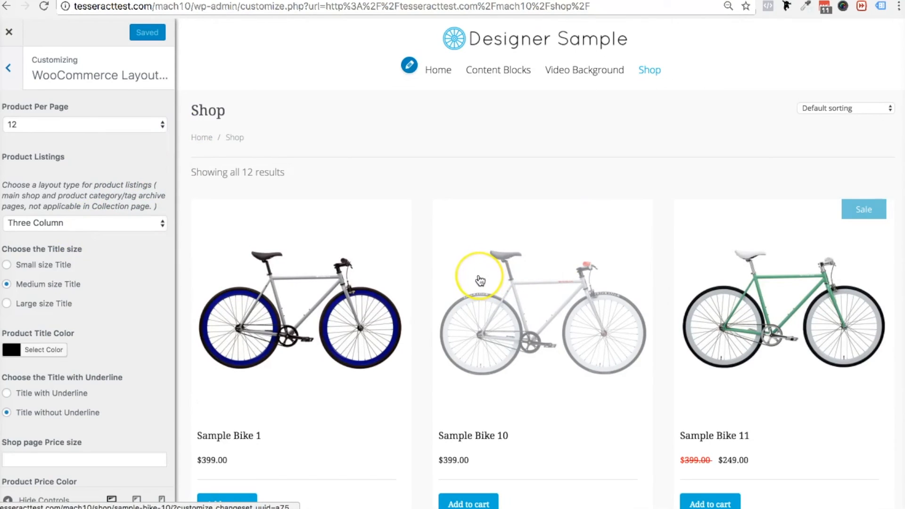
pyautogui.scroll(-8, 480, 281)
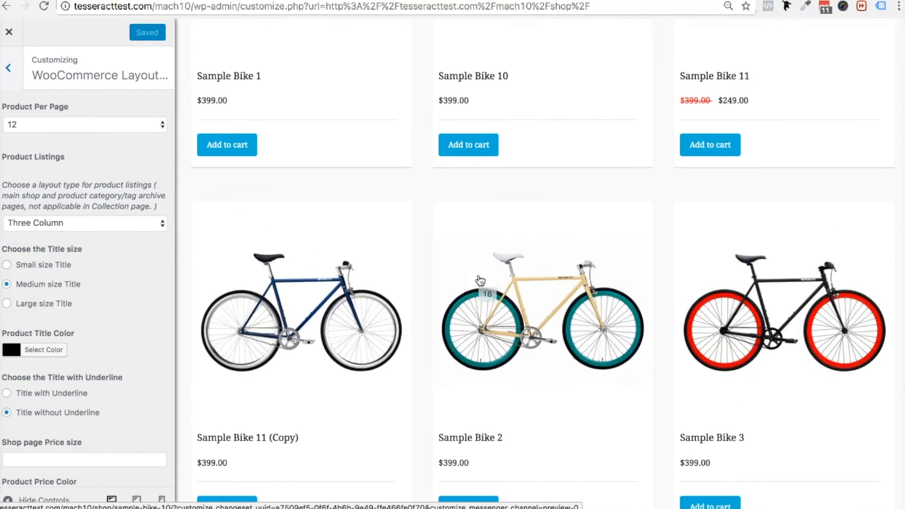
pyautogui.scroll(-15, 480, 281)
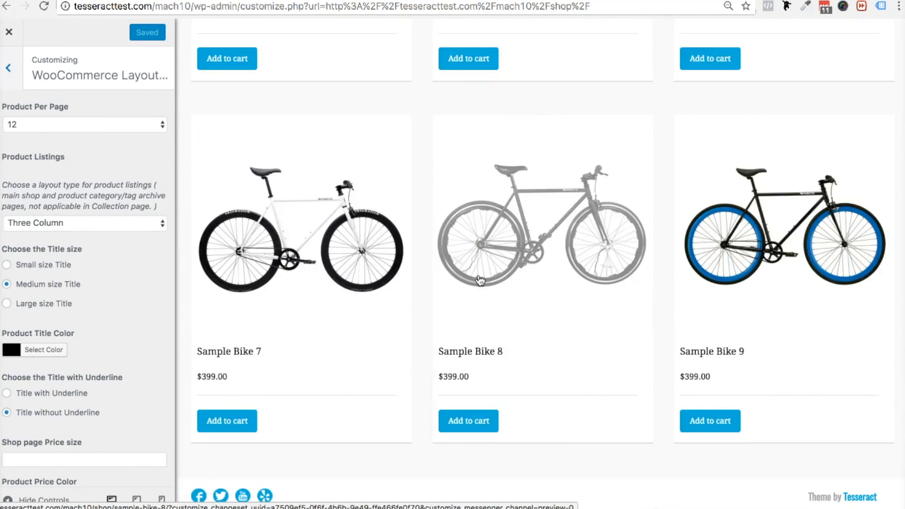
pyautogui.scroll(20, 480, 281)
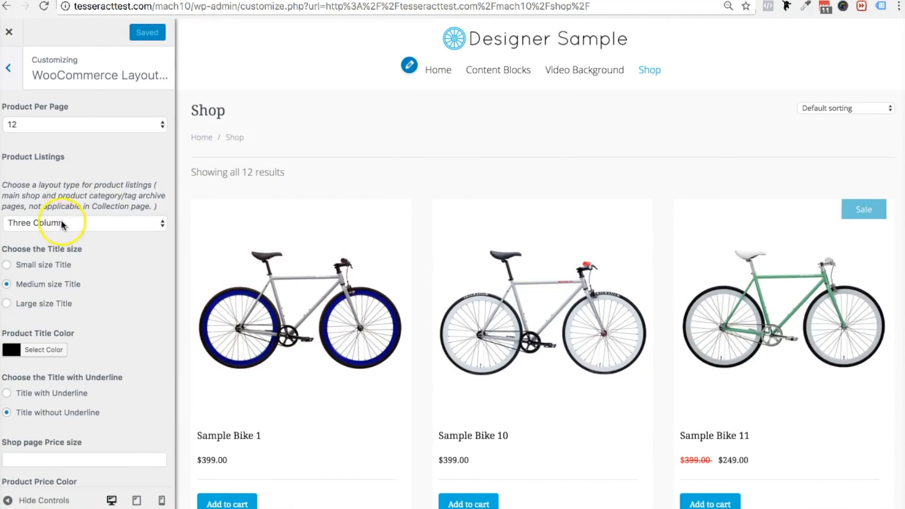
# Step: Look through the available numbers of products per page without choosing a different one
pyautogui.click(44, 124)
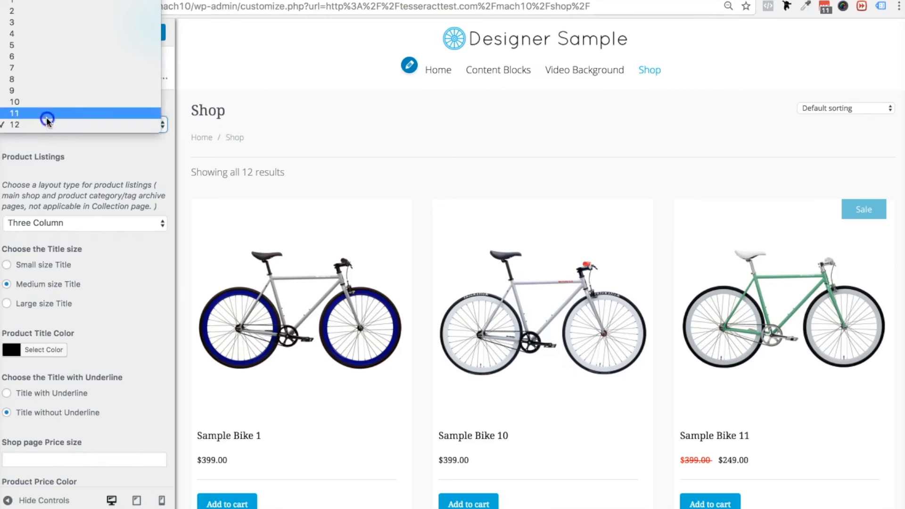
pyautogui.click(80, 155)
pyautogui.scroll(-4, 78, 151)
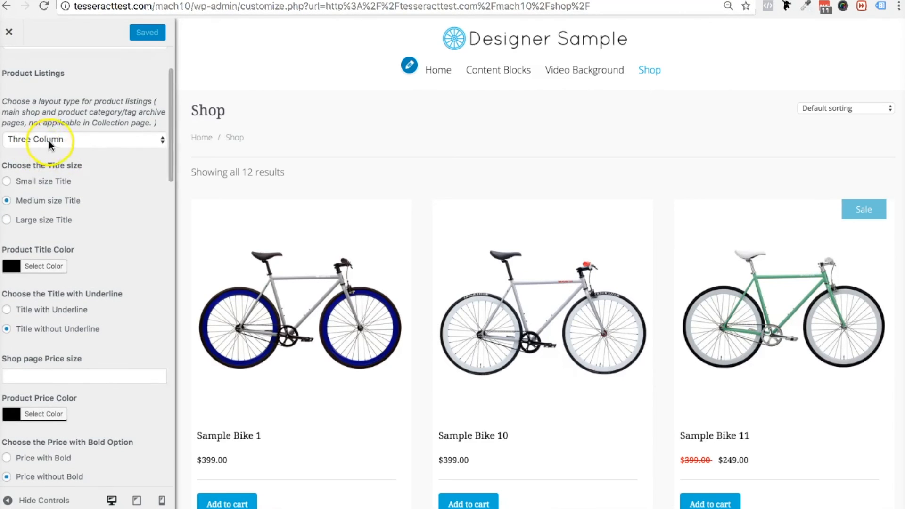
# Step: Set the product listings layout to Two Column and look over the product grid in the Shop preview
pyautogui.click(88, 141)
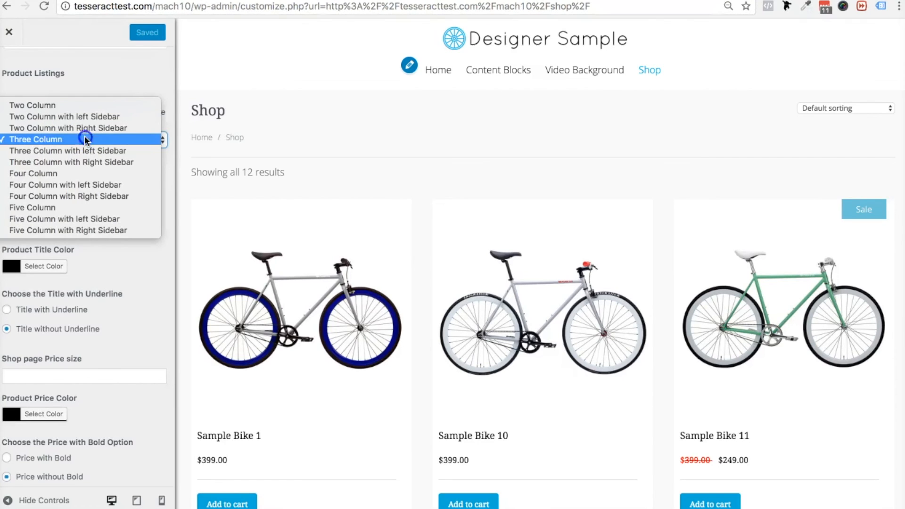
pyautogui.click(79, 106)
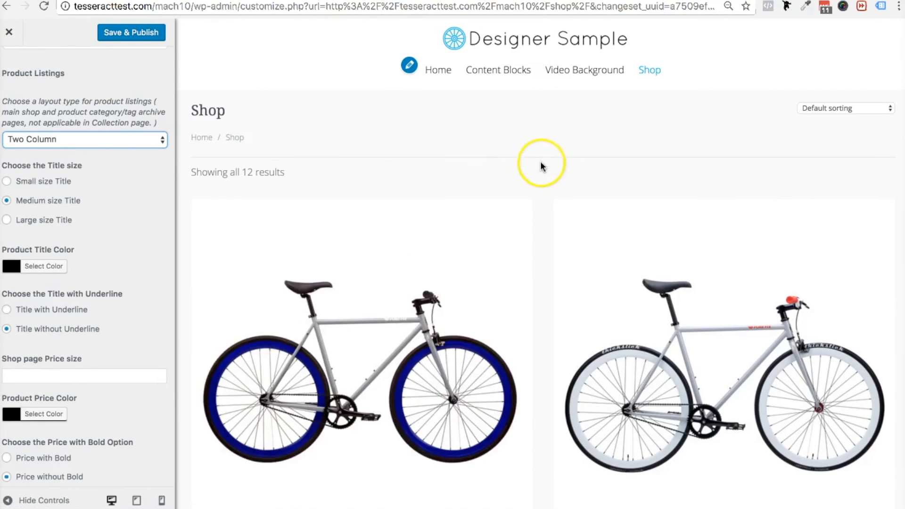
pyautogui.scroll(-12, 541, 163)
pyautogui.scroll(-20, 540, 171)
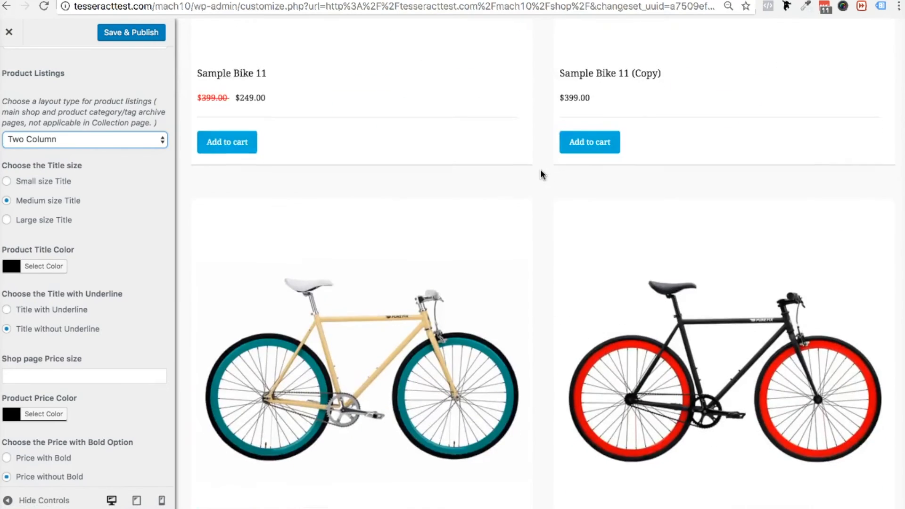
pyautogui.scroll(13, 541, 171)
pyautogui.scroll(10, 541, 170)
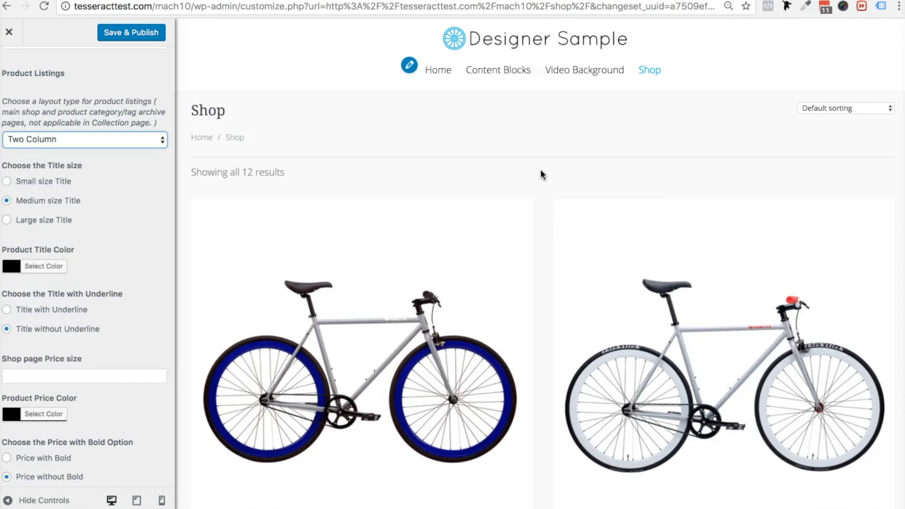
# Step: Set the product listings layout to Five Column and check the Shop preview down to its last row
pyautogui.click(63, 144)
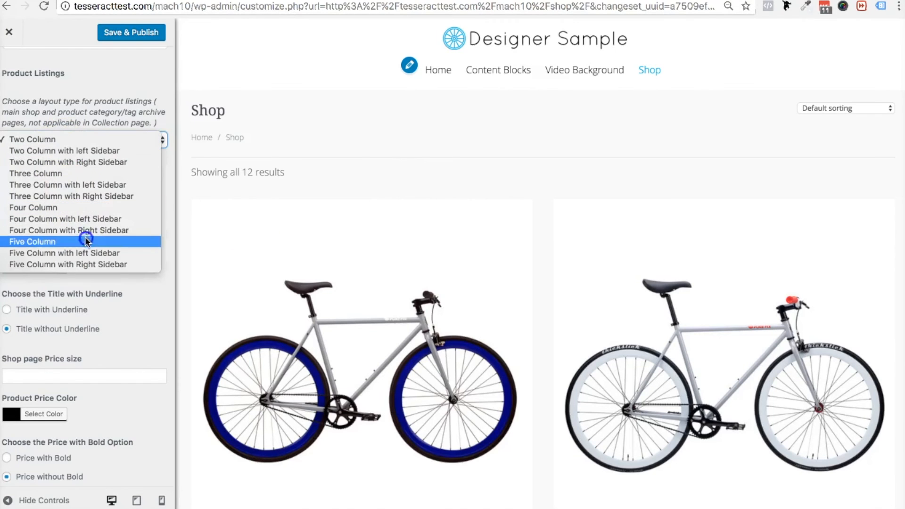
pyautogui.click(108, 241)
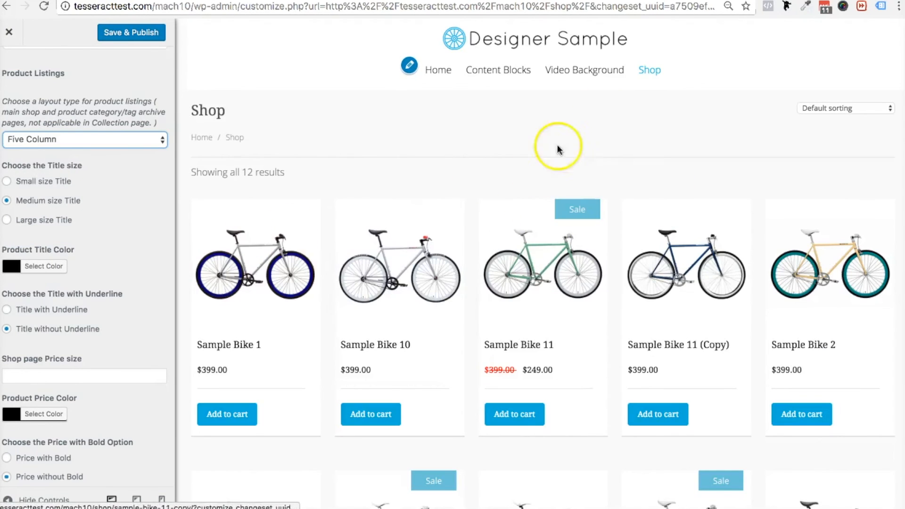
pyautogui.scroll(-10, 483, 301)
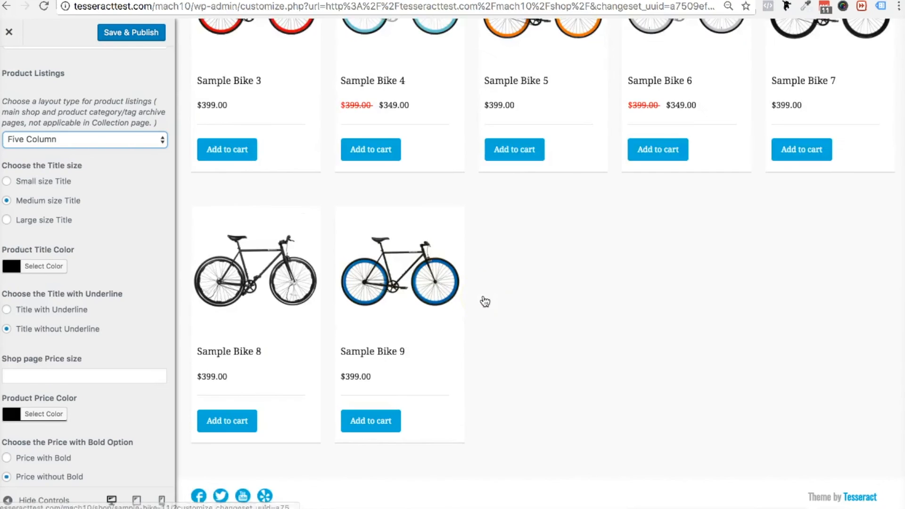
pyautogui.scroll(10, 485, 302)
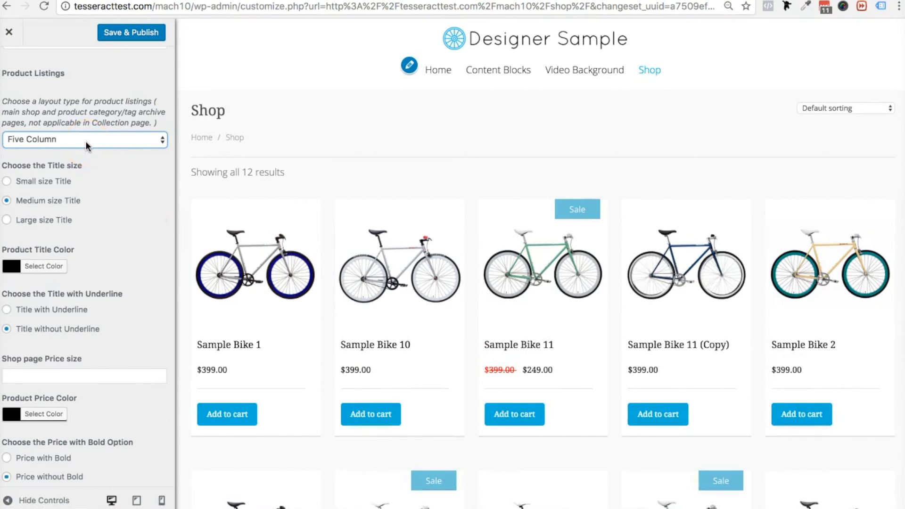
# Step: Check the Product Per Page choices once more and keep 12
pyautogui.scroll(3, 92, 143)
pyautogui.click(63, 126)
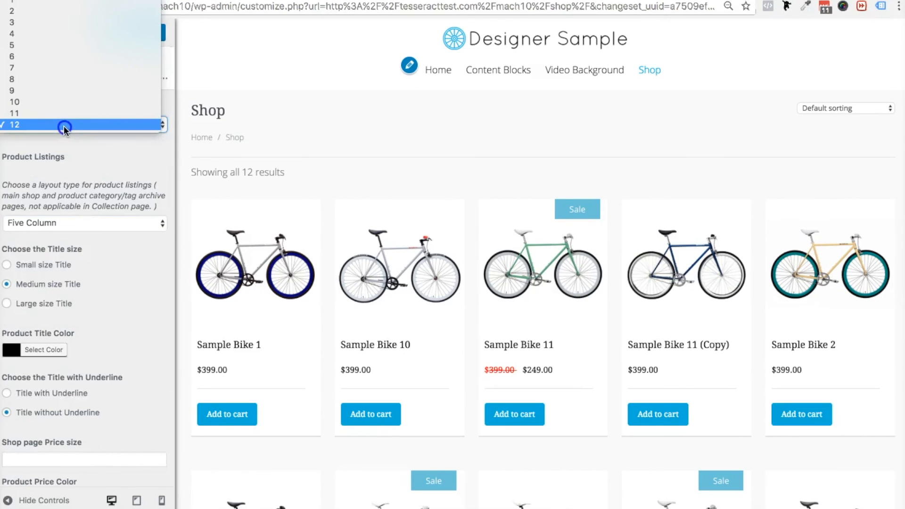
pyautogui.click(104, 154)
pyautogui.scroll(-8, 325, 274)
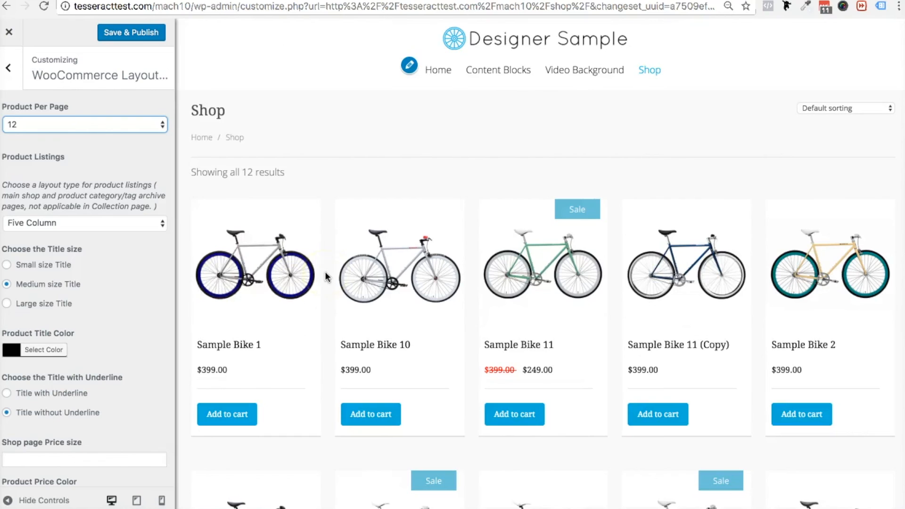
# Step: Set the product listings layout to Four Column with left Sidebar and look over the sidebar widgets beside the products
pyautogui.click(110, 221)
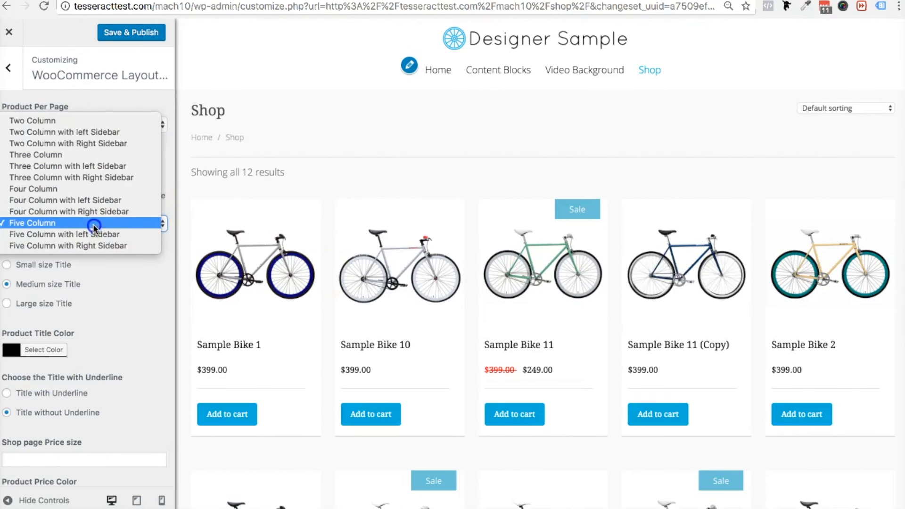
pyautogui.click(96, 199)
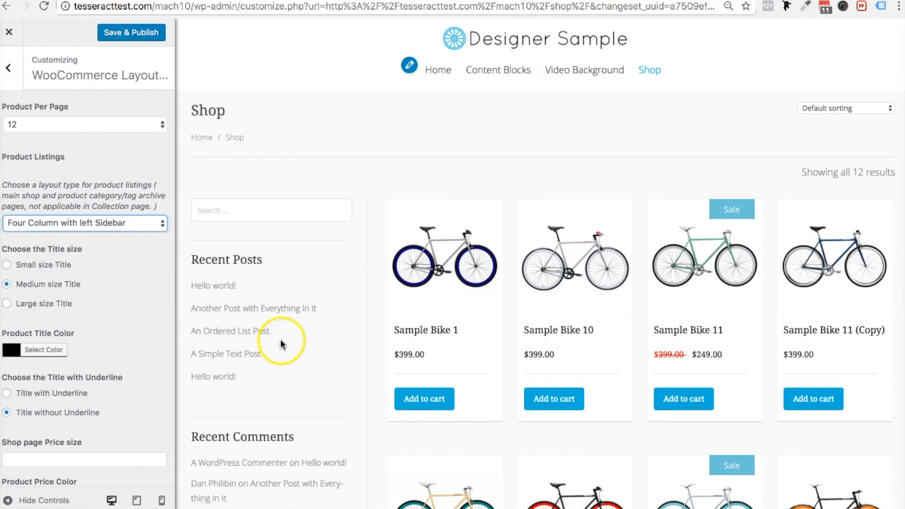
pyautogui.scroll(-5, 280, 341)
pyautogui.scroll(5, 280, 340)
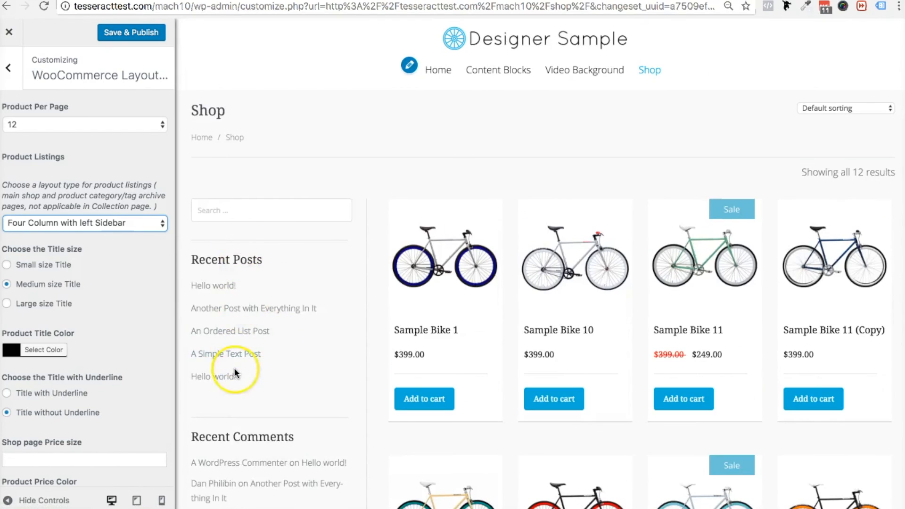
pyautogui.scroll(-10, 235, 370)
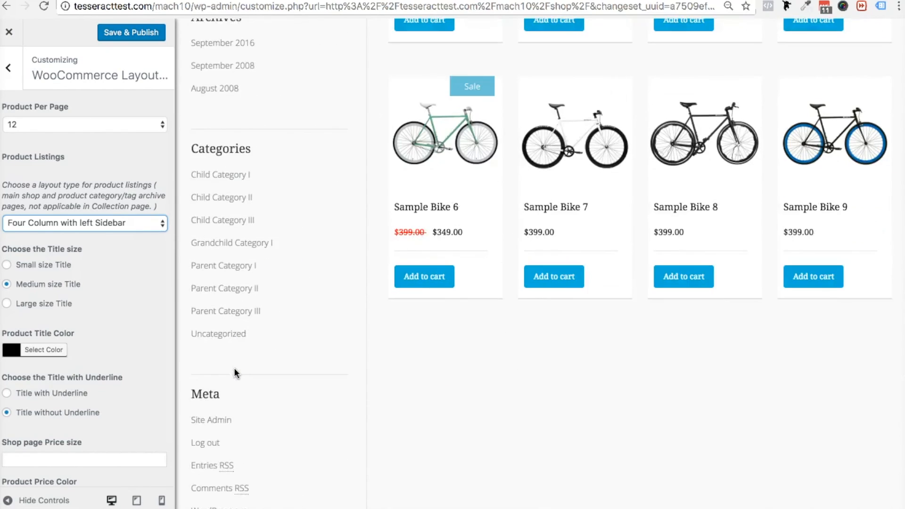
pyautogui.scroll(-2, 234, 372)
pyautogui.scroll(5, 234, 372)
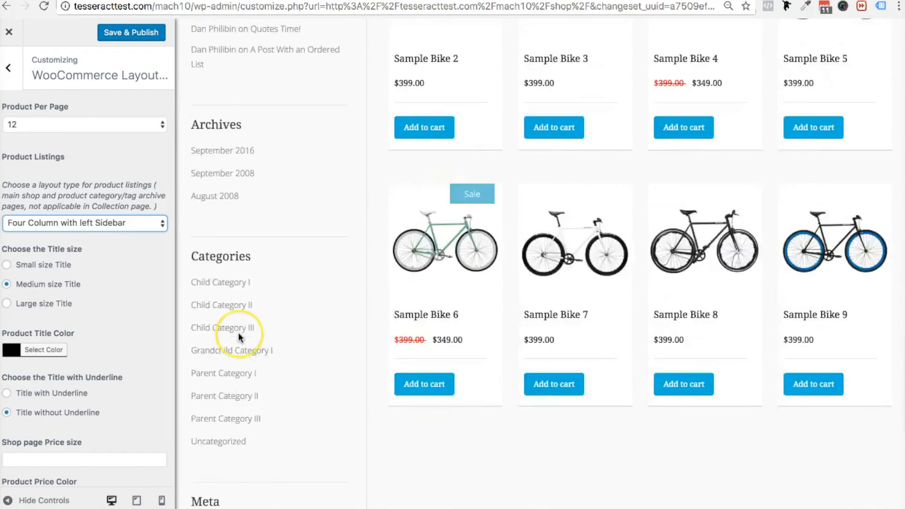
pyautogui.scroll(8, 239, 332)
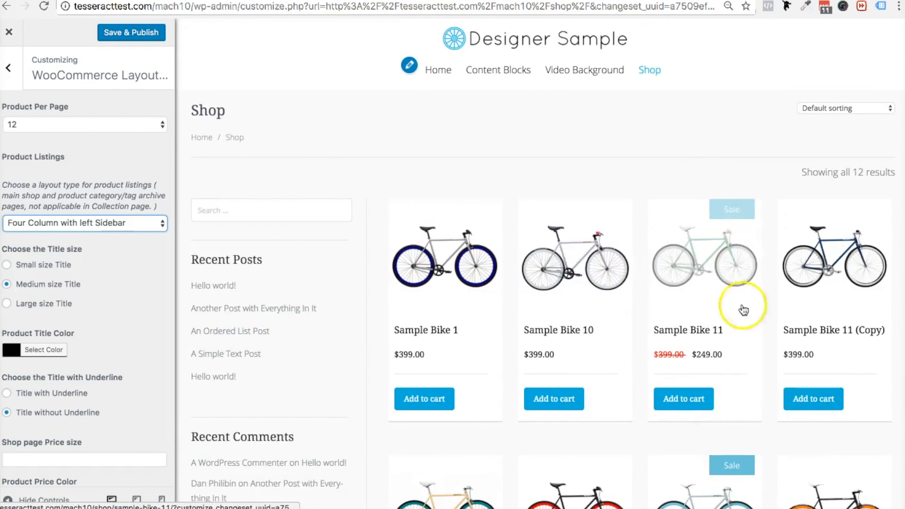
# Step: Set the product listings layout to Four Column without a sidebar
pyautogui.click(118, 223)
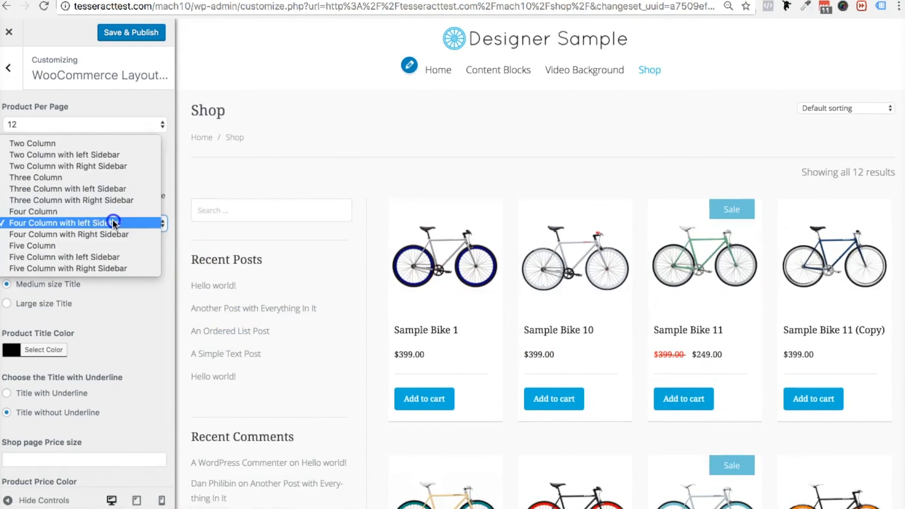
pyautogui.click(109, 212)
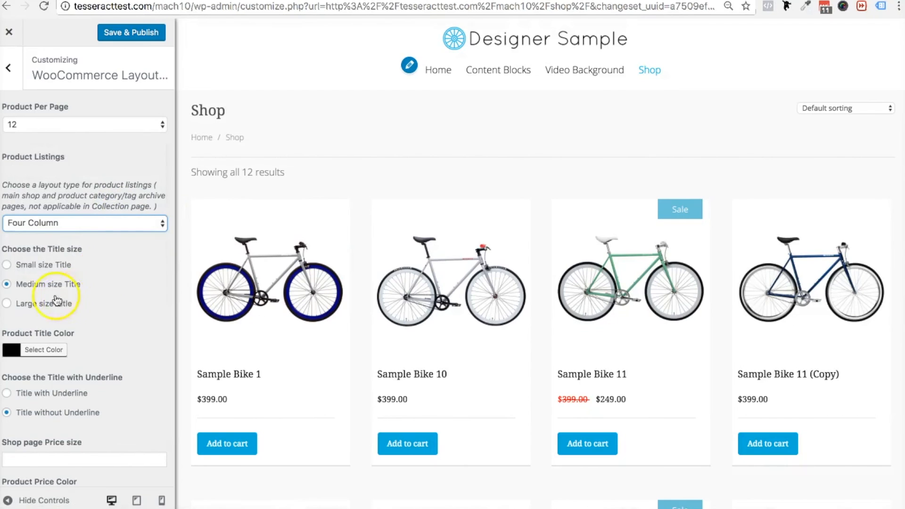
# Step: Try the small title size, open Sample Bike 1 in the preview and set the title size to large
pyautogui.scroll(-2, 89, 304)
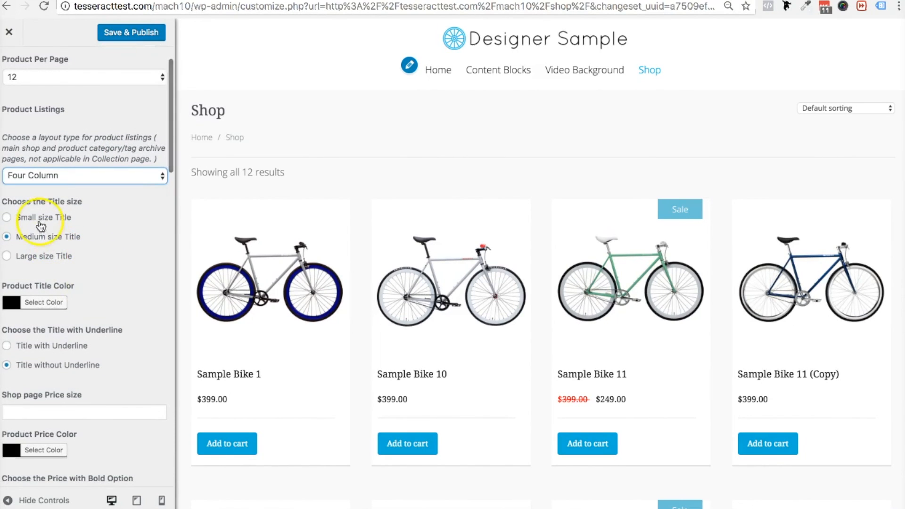
pyautogui.click(38, 220)
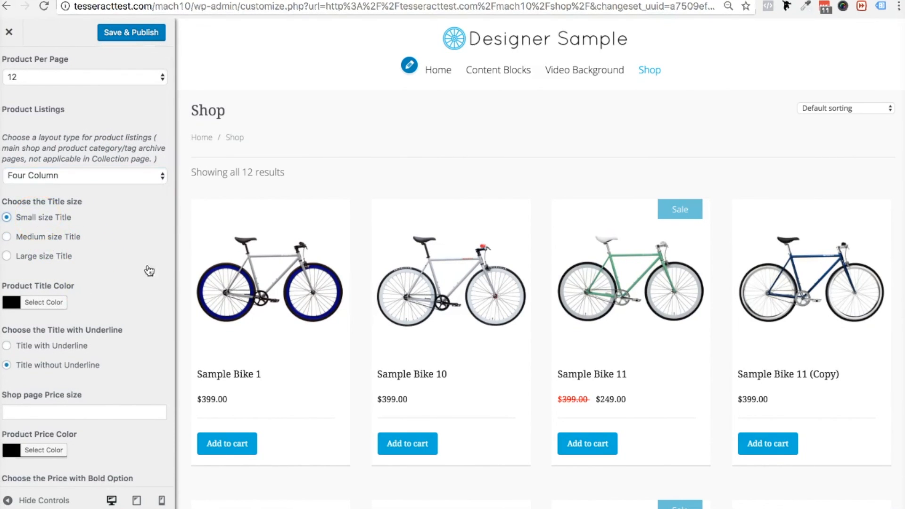
pyautogui.click(229, 381)
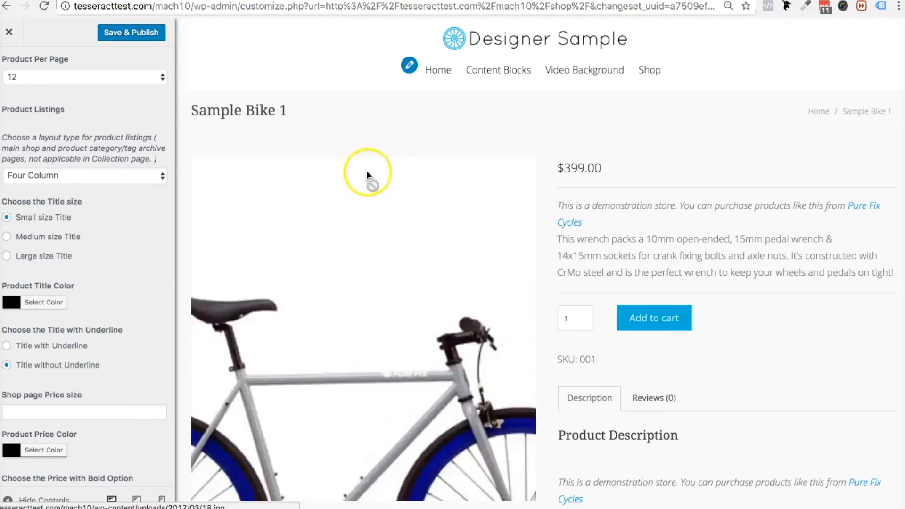
pyautogui.click(26, 257)
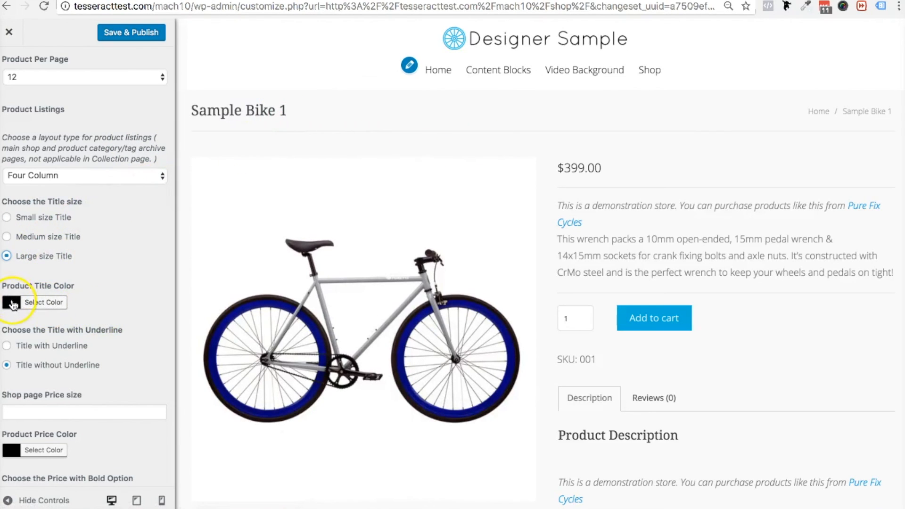
# Step: Examine the remaining WooCommerce layout settings, from title color and price size through single product pages to the checkout, account and cart options
pyautogui.scroll(-5, 134, 347)
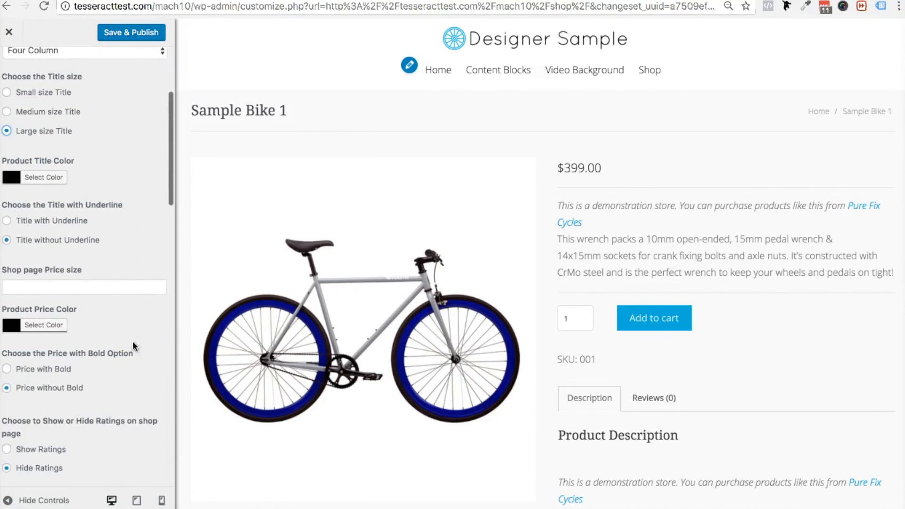
pyautogui.click(54, 291)
pyautogui.click(54, 288)
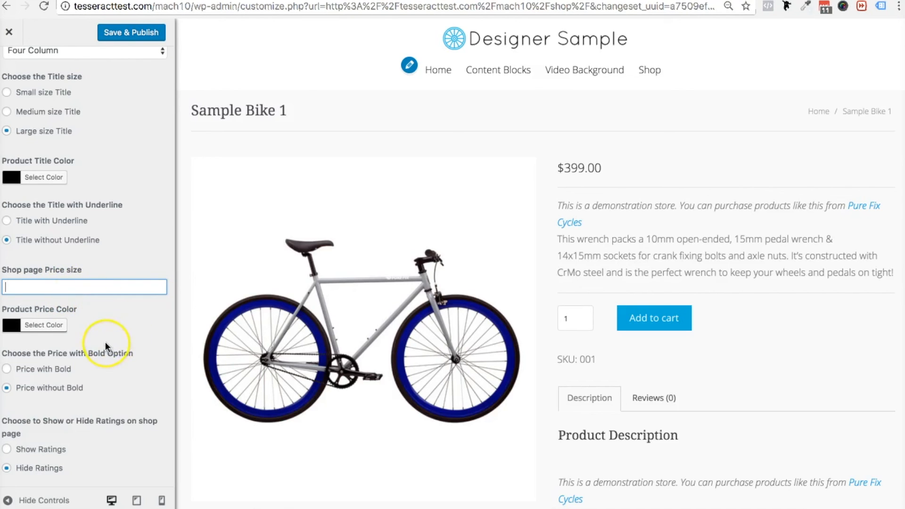
pyautogui.scroll(-2, 106, 342)
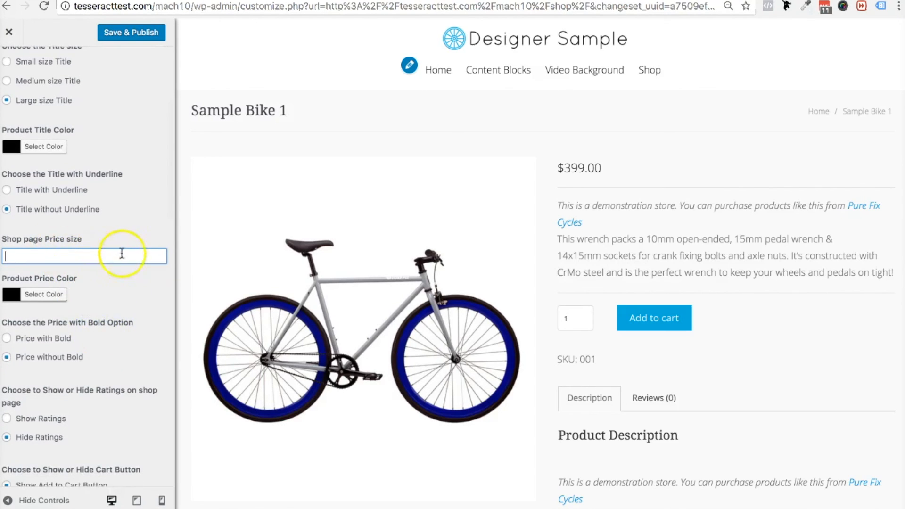
pyautogui.scroll(-5, 111, 336)
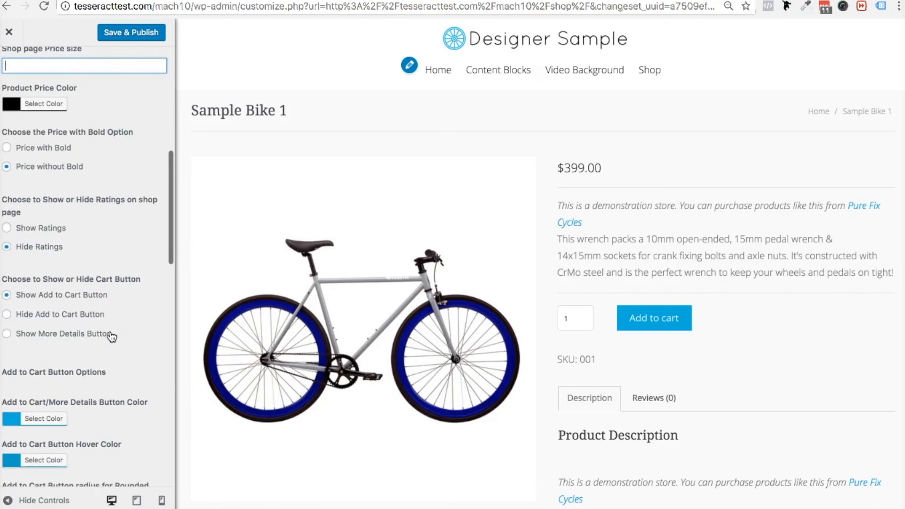
pyautogui.scroll(-6, 112, 336)
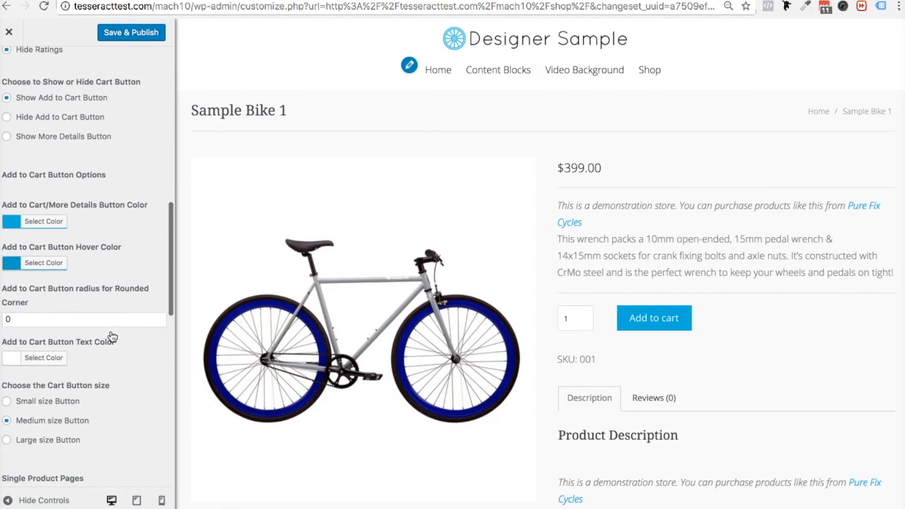
pyautogui.scroll(-10, 112, 336)
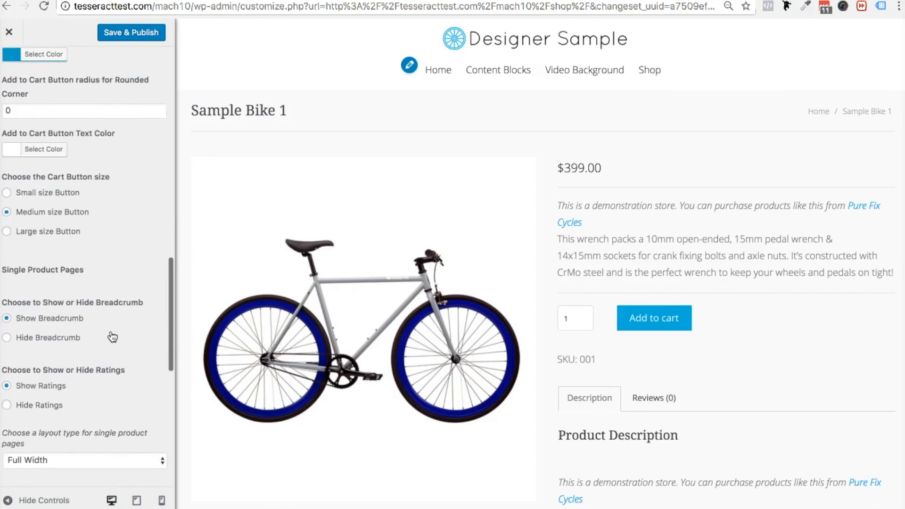
pyautogui.scroll(-6, 113, 336)
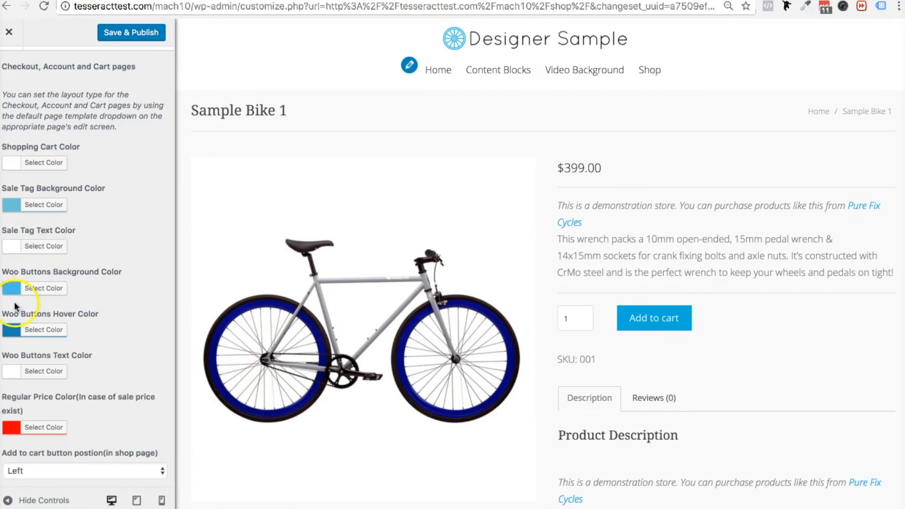
# Step: Set the Woo Buttons Background Color to pink (#ea4cef) and return to the Add to Cart button options
pyautogui.click(8, 289)
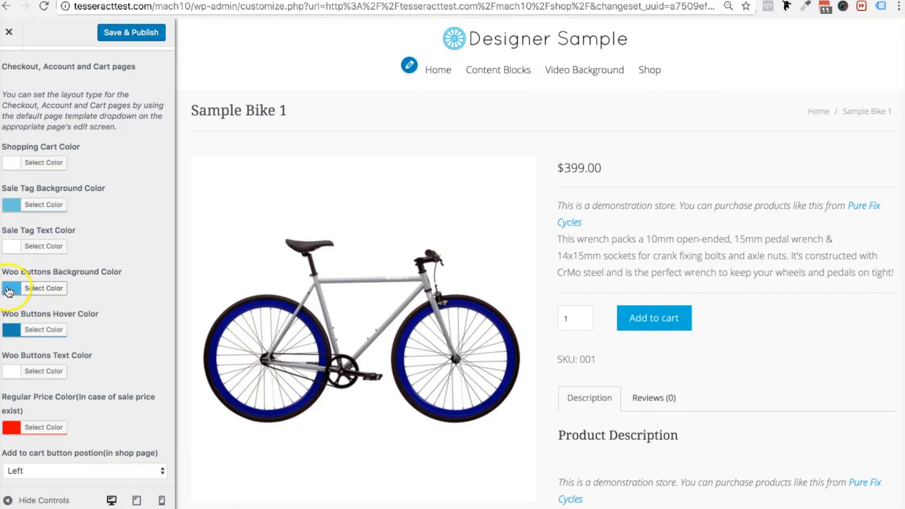
pyautogui.click(100, 318)
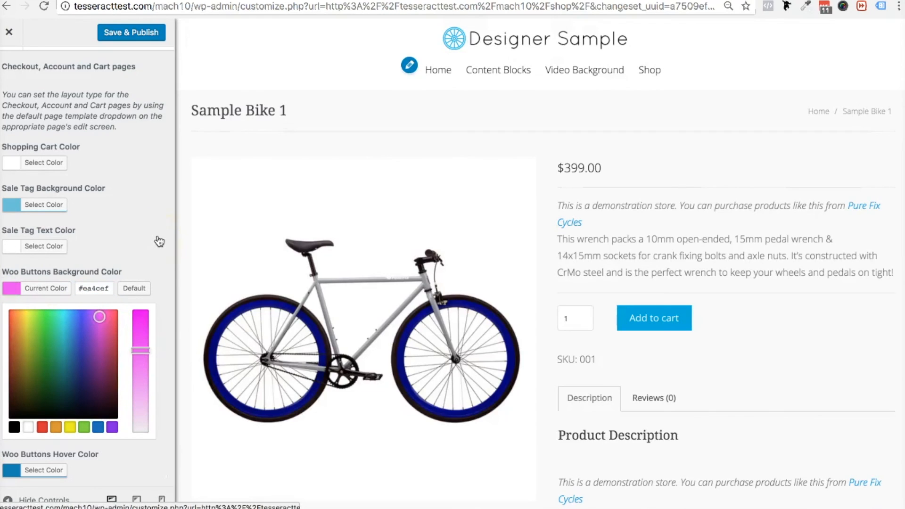
pyautogui.click(143, 243)
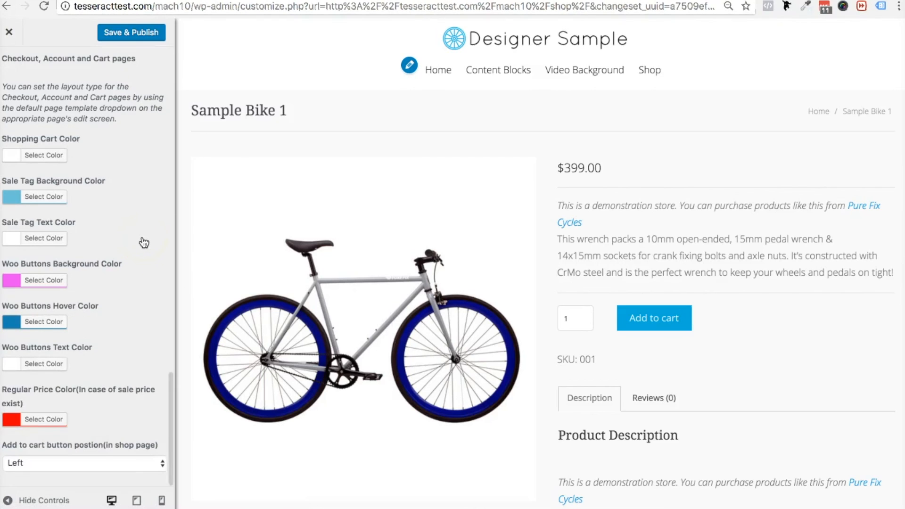
pyautogui.scroll(-15, 141, 250)
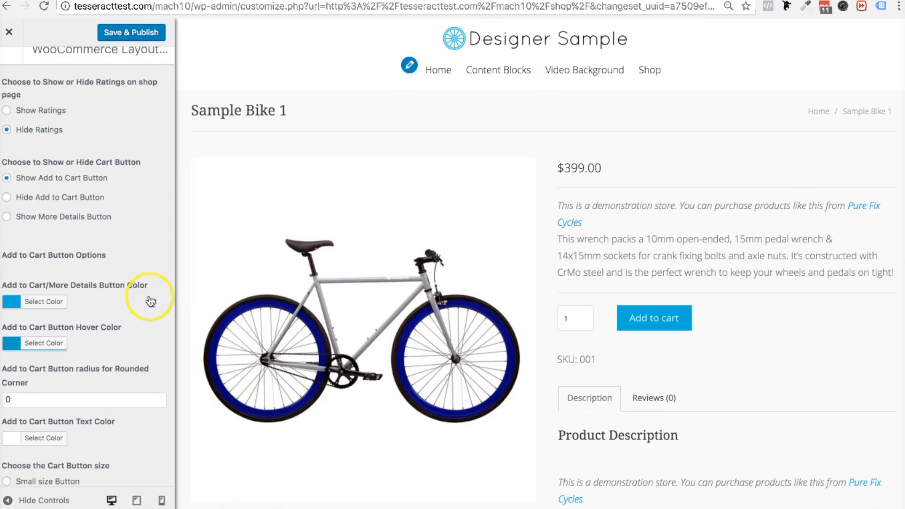
# Step: Set the Add to Cart/More Details Button Color to a bright magenta
pyautogui.click(13, 304)
pyautogui.moveTo(101, 344); pyautogui.dragTo(98, 344)
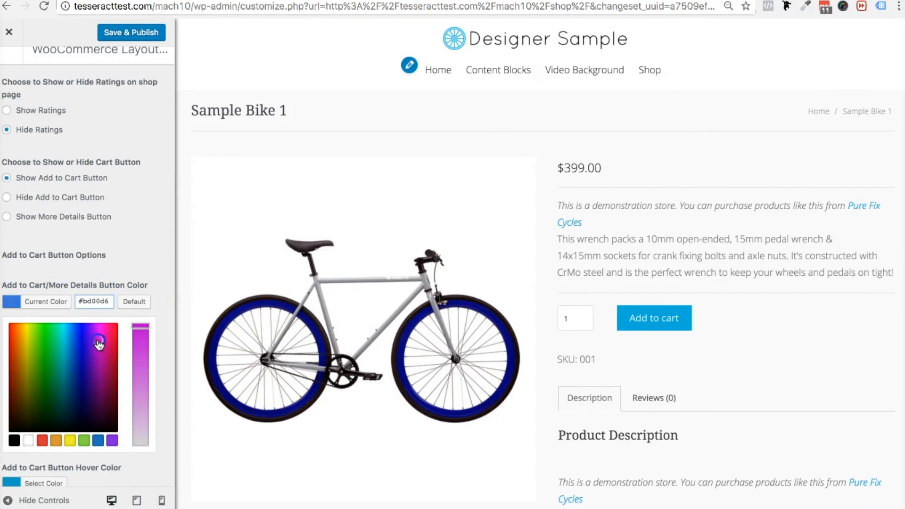
pyautogui.click(109, 238)
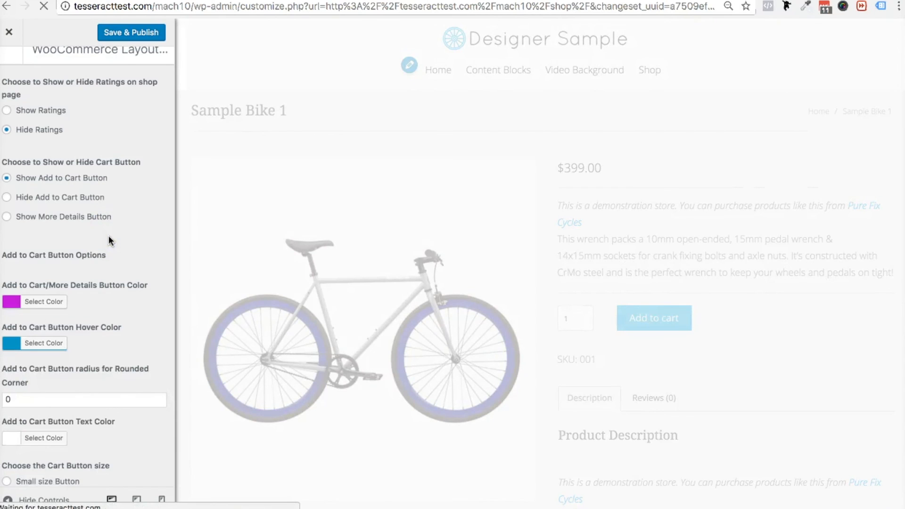
# Step: Set the Add to Cart Button Hover Color to purple (#9c05af)
pyautogui.scroll(-2, 108, 240)
pyautogui.click(123, 238)
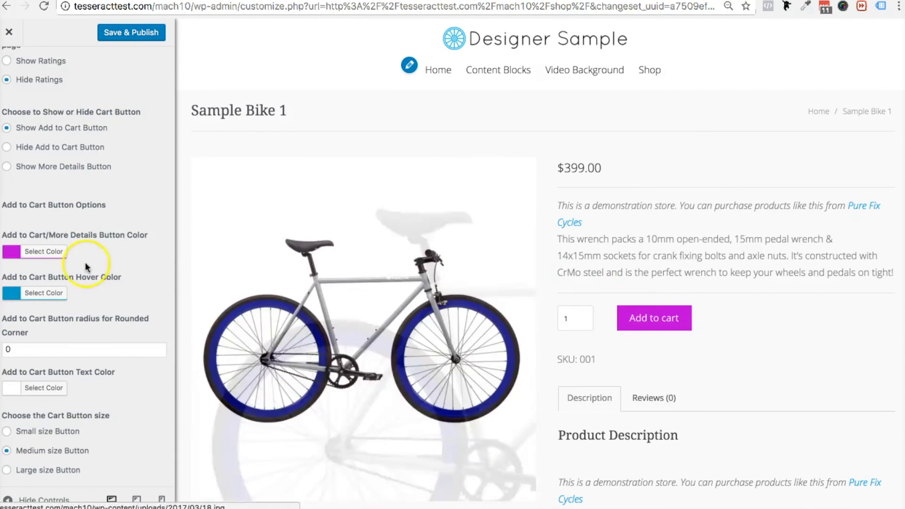
pyautogui.click(14, 293)
pyautogui.moveTo(81, 319); pyautogui.dragTo(97, 349)
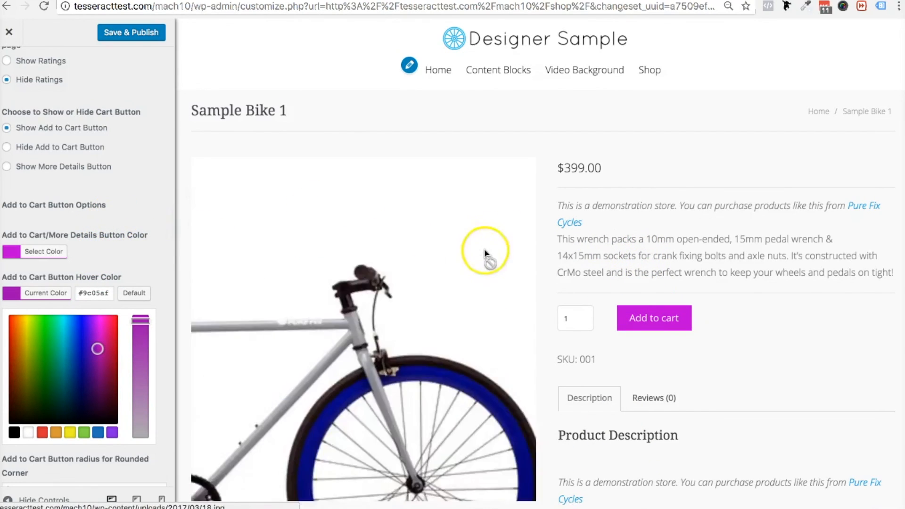
# Step: Examine the Sample Bike 1 page in the preview and the layout settings for single product, checkout, account and cart pages
pyautogui.scroll(-5, 474, 309)
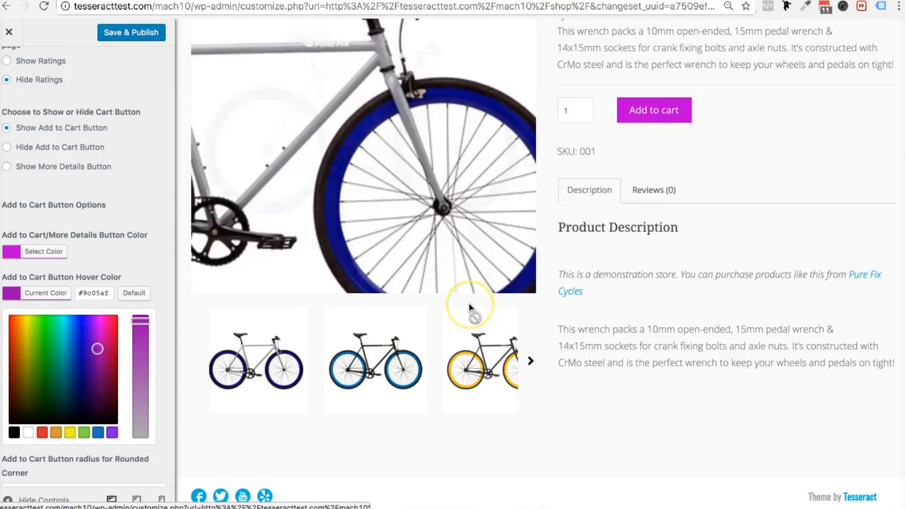
pyautogui.scroll(5, 471, 314)
pyautogui.scroll(10, 139, 263)
pyautogui.scroll(-2, 138, 260)
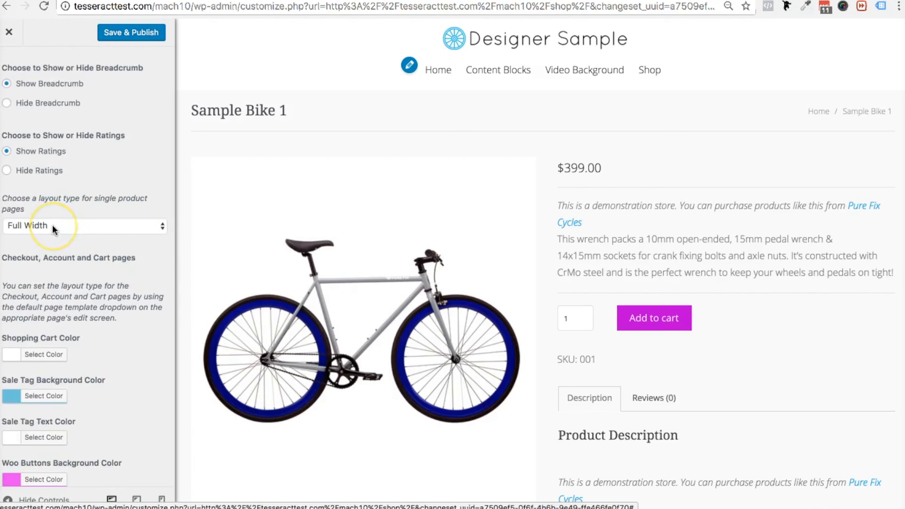
pyautogui.scroll(-5, 52, 225)
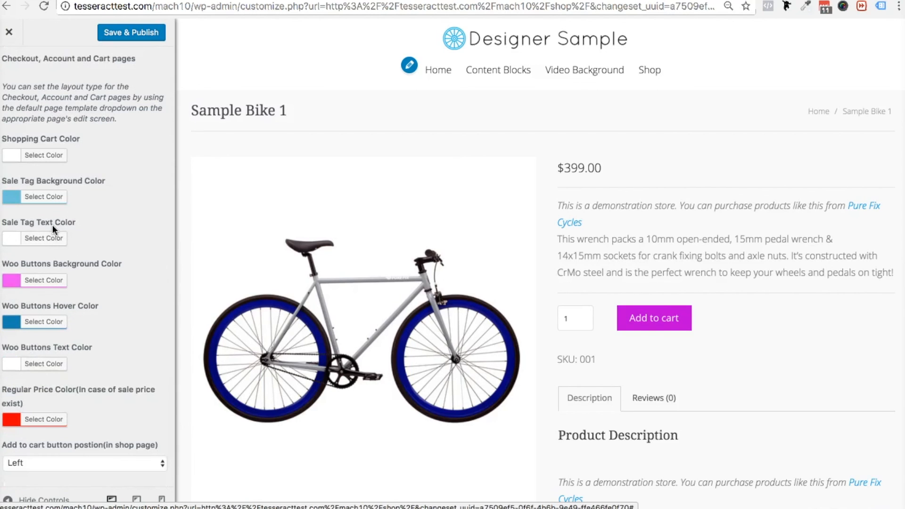
# Step: Open the Shop page in the preview and examine its product grid alongside the WooCommerce layout settings
pyautogui.scroll(10, 125, 320)
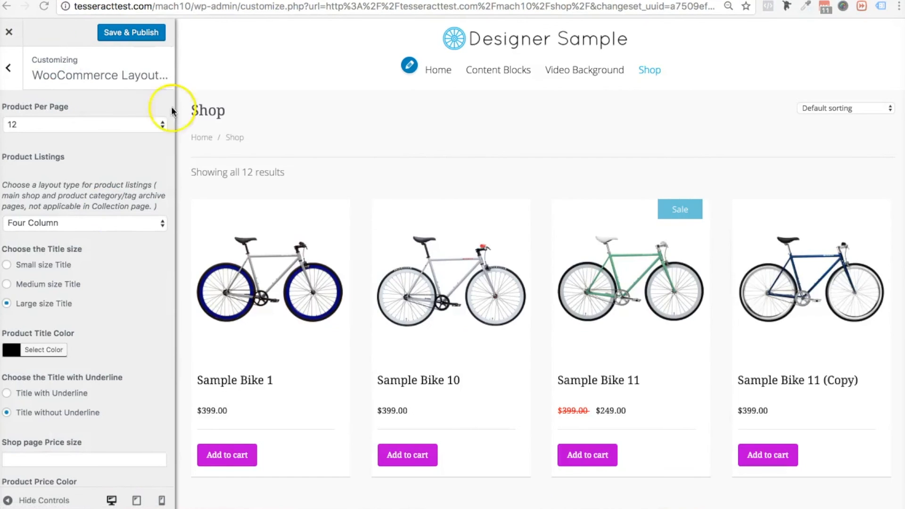
pyautogui.scroll(-5, 388, 245)
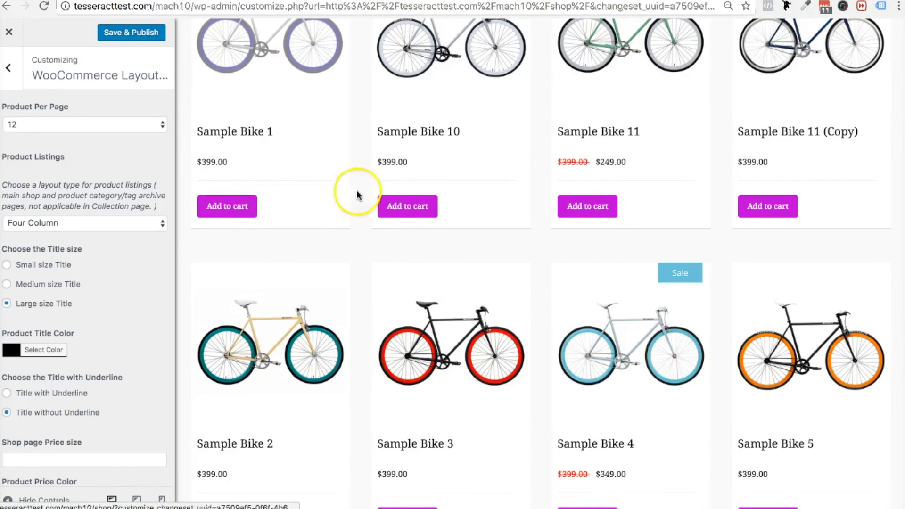
pyautogui.scroll(-6, 338, 277)
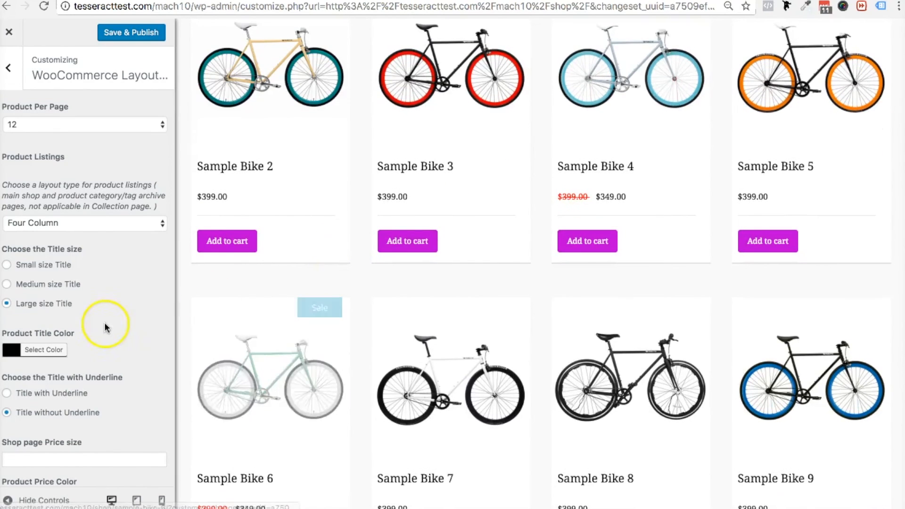
pyautogui.scroll(-10, 104, 323)
pyautogui.scroll(-15, 100, 324)
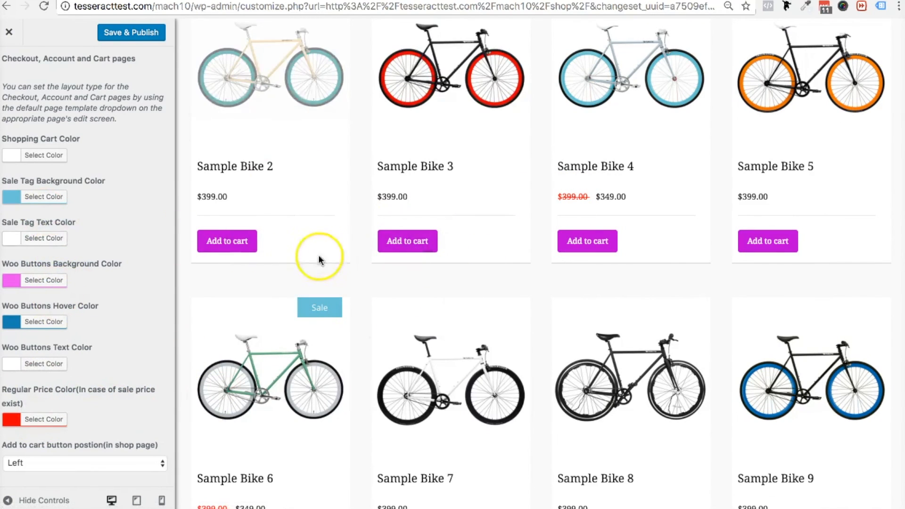
pyautogui.scroll(12, 91, 330)
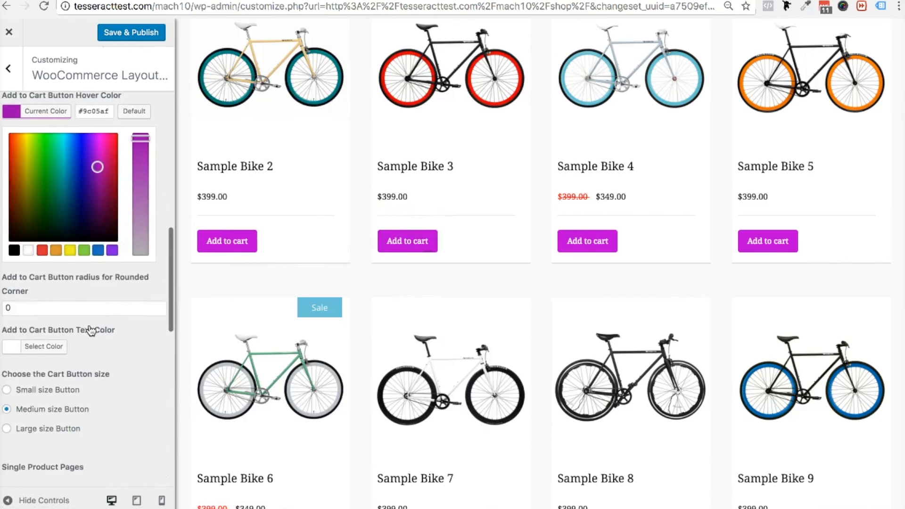
pyautogui.scroll(5, 91, 262)
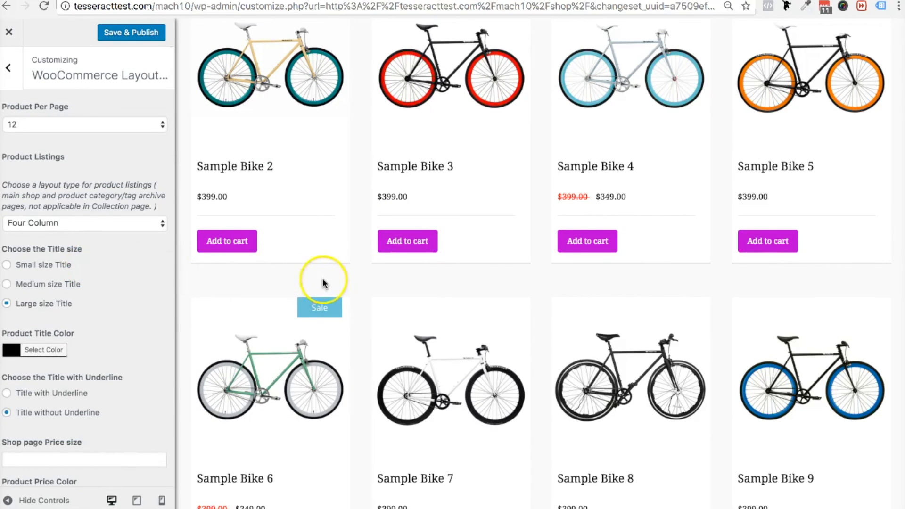
pyautogui.scroll(-3, 322, 278)
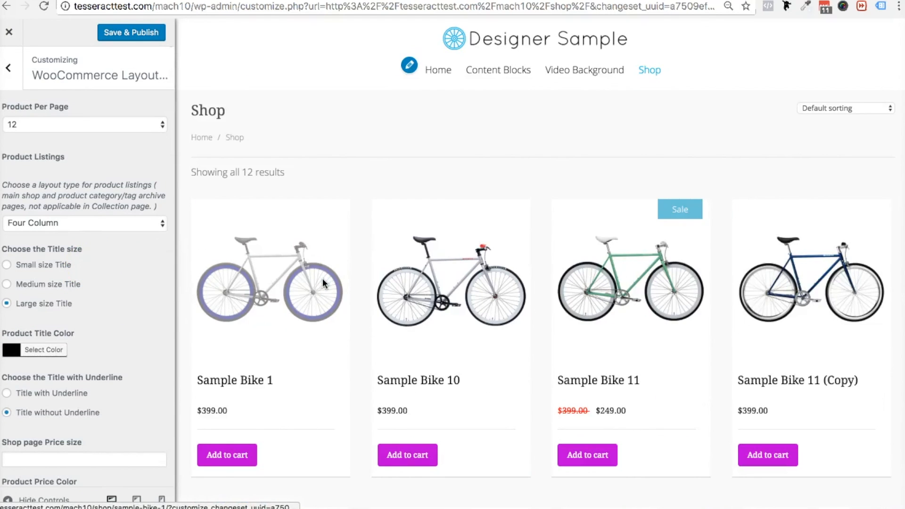